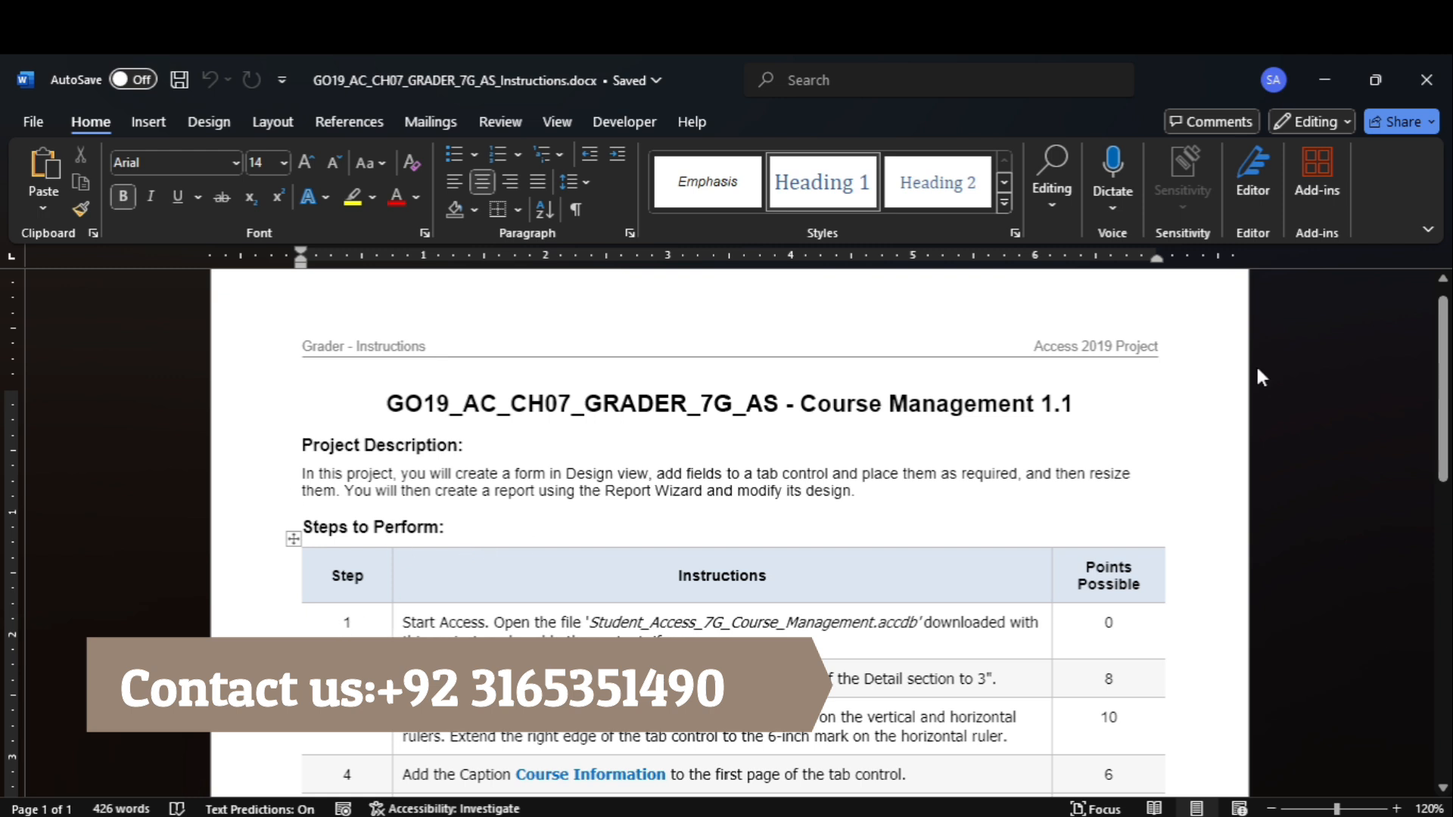
Highlight instruction 1 in yellow in the Word document and open the 7G Course Management Access database from the project folder.
{"action": "scroll", "coordinate": [727, 530], "scroll_direction": "down", "scroll_amount": 2}
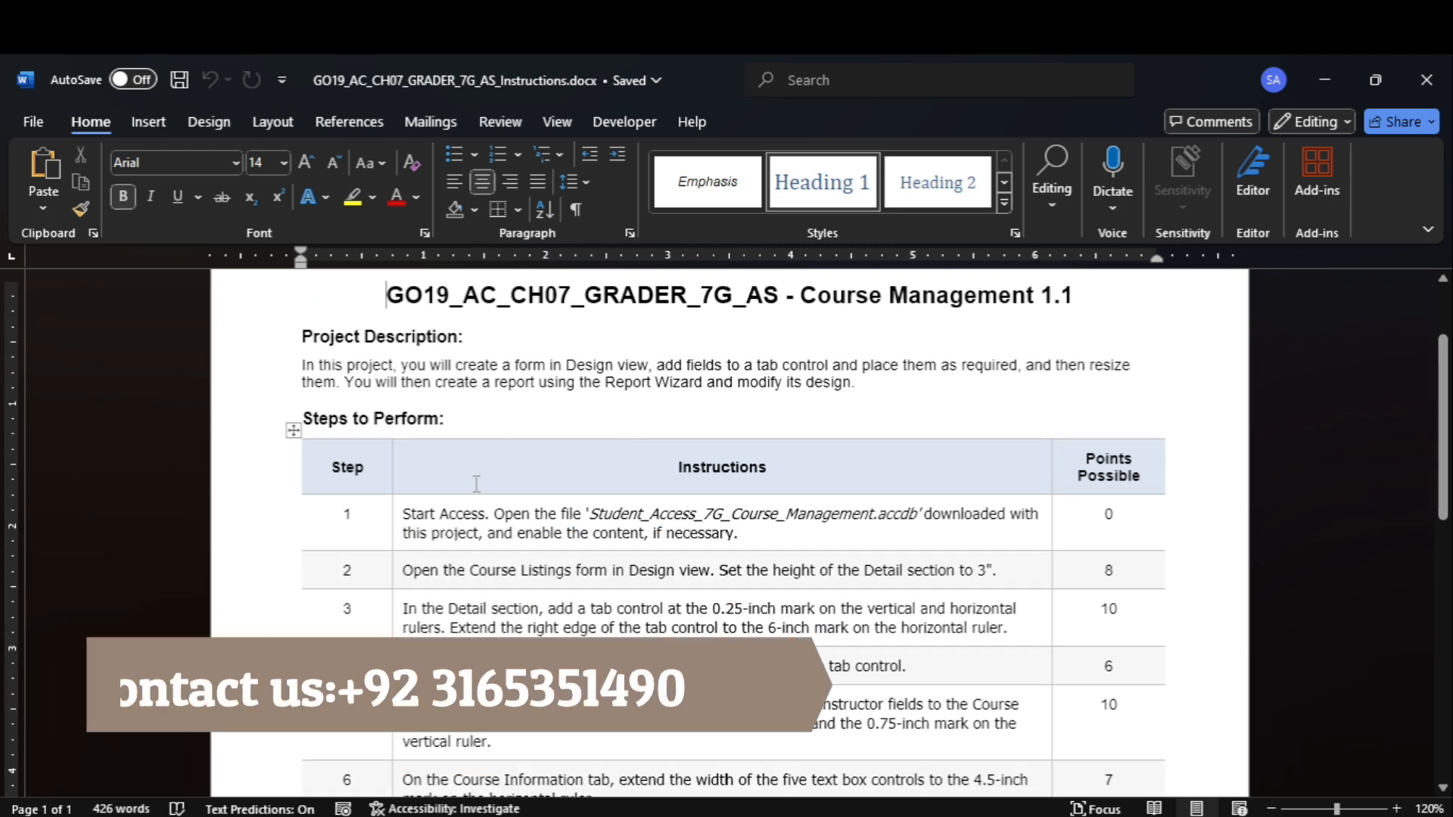
{"action": "left_click", "coordinate": [394, 539]}
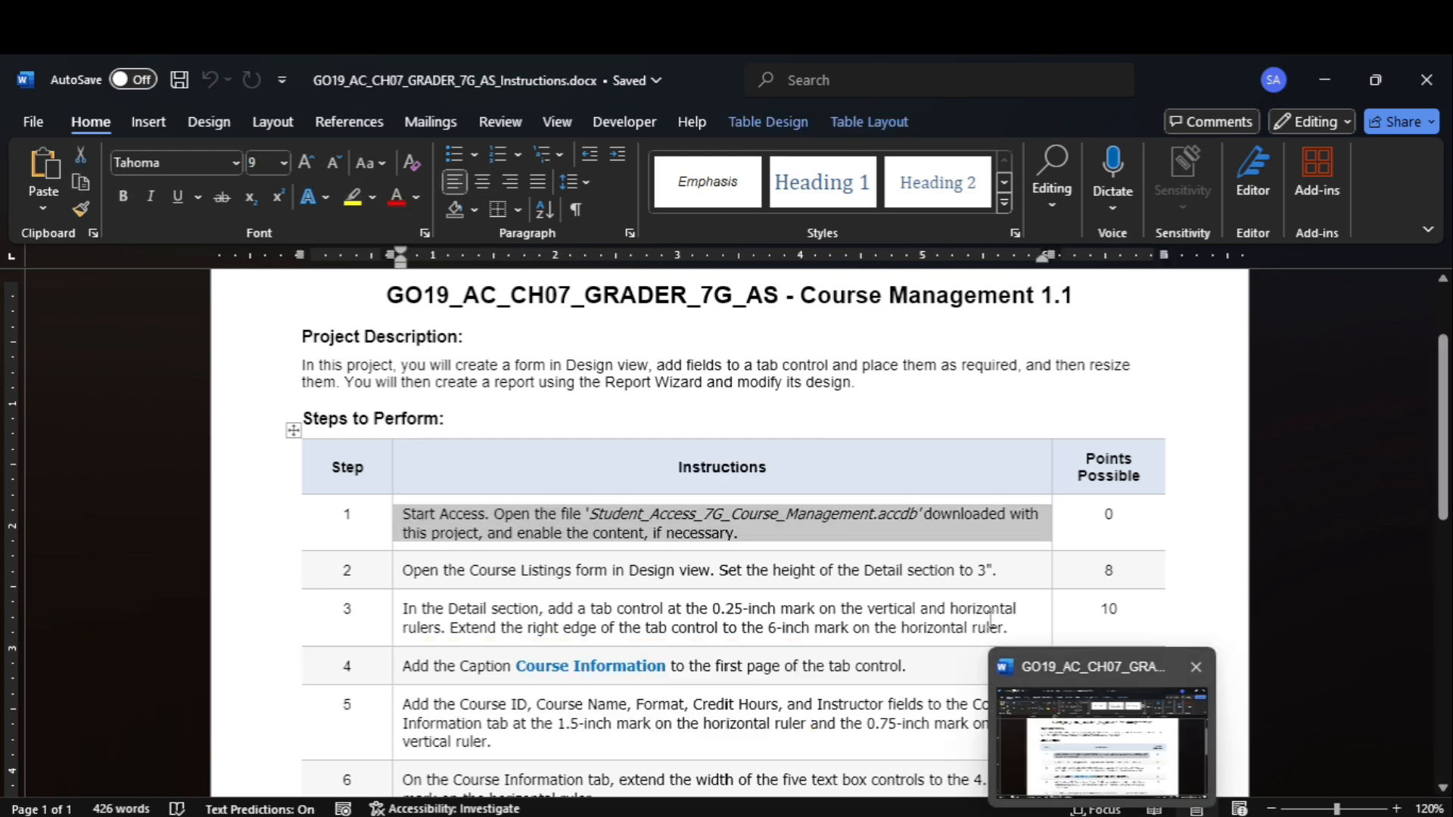
{"action": "left_click", "coordinate": [353, 196]}
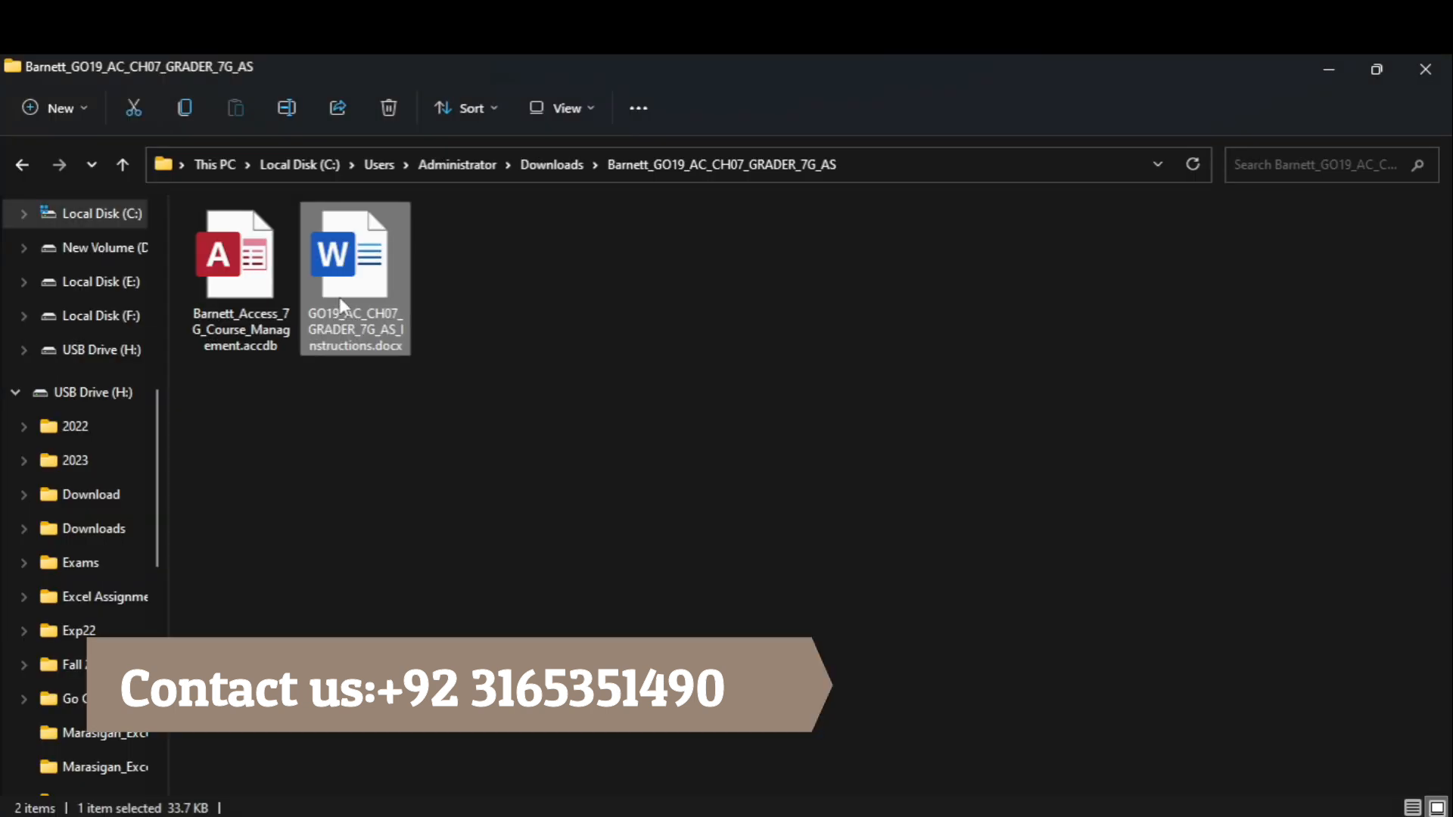
{"action": "double_click", "coordinate": [257, 293]}
Switch to the Word instructions and highlight instruction 2, about the Course Listings form, in yellow.
{"action": "mouse_move", "coordinate": [1080, 816]}
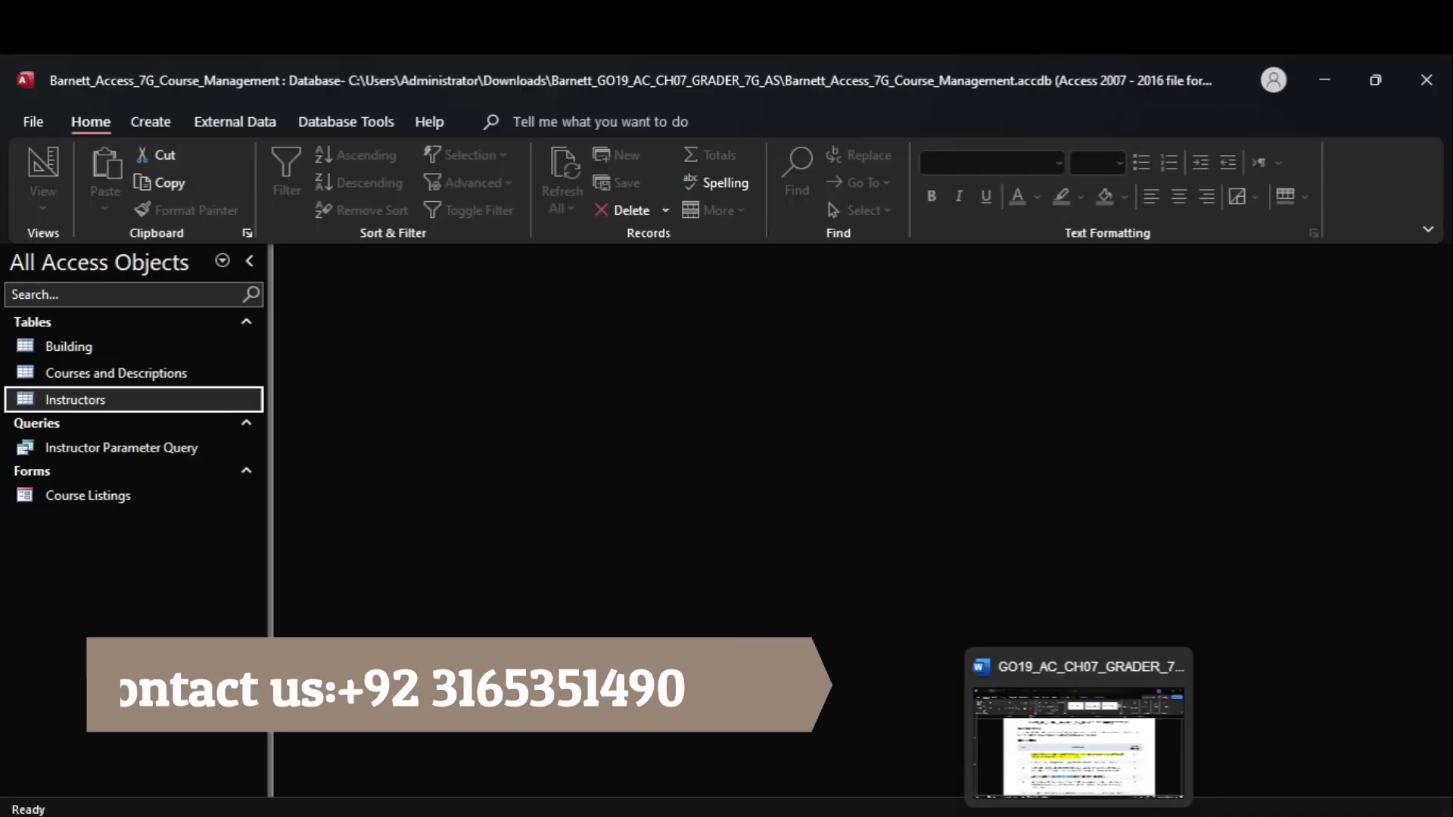
{"action": "left_click", "coordinate": [1080, 749]}
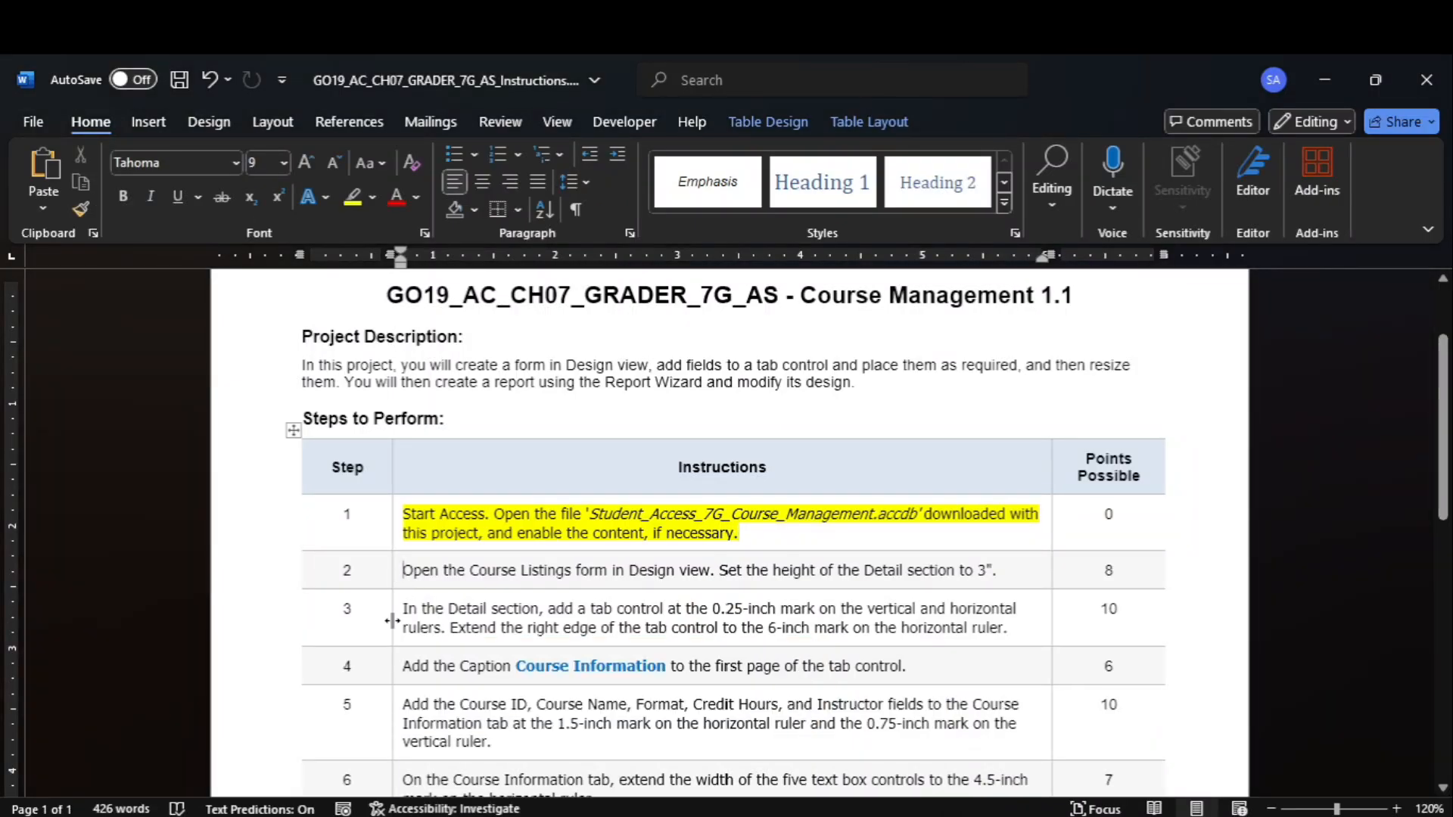
{"action": "left_click", "coordinate": [395, 582]}
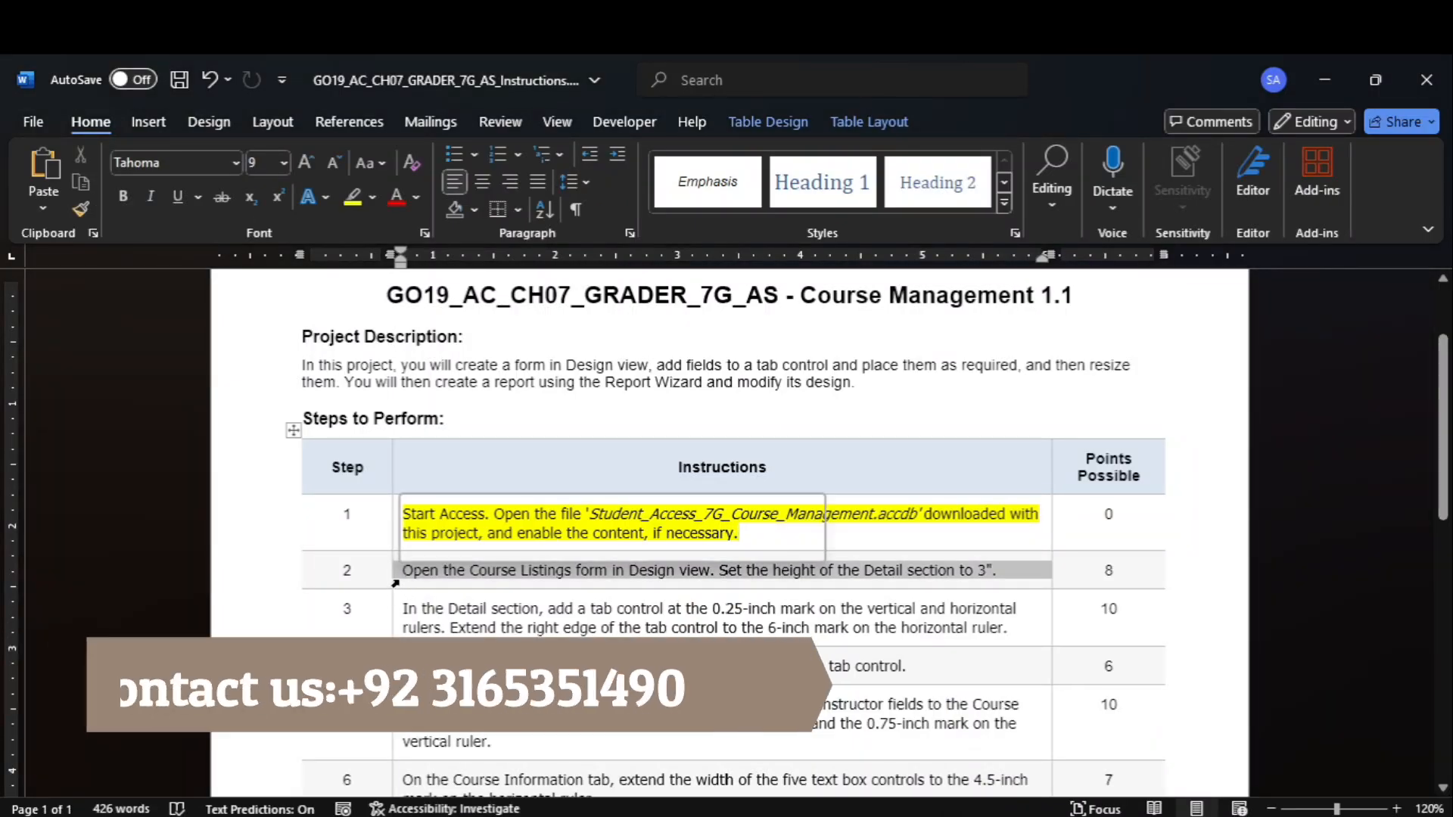
{"action": "left_click", "coordinate": [352, 196]}
Switch to the Access database and open the Course Listings form in Design view.
{"action": "mouse_move", "coordinate": [1113, 814]}
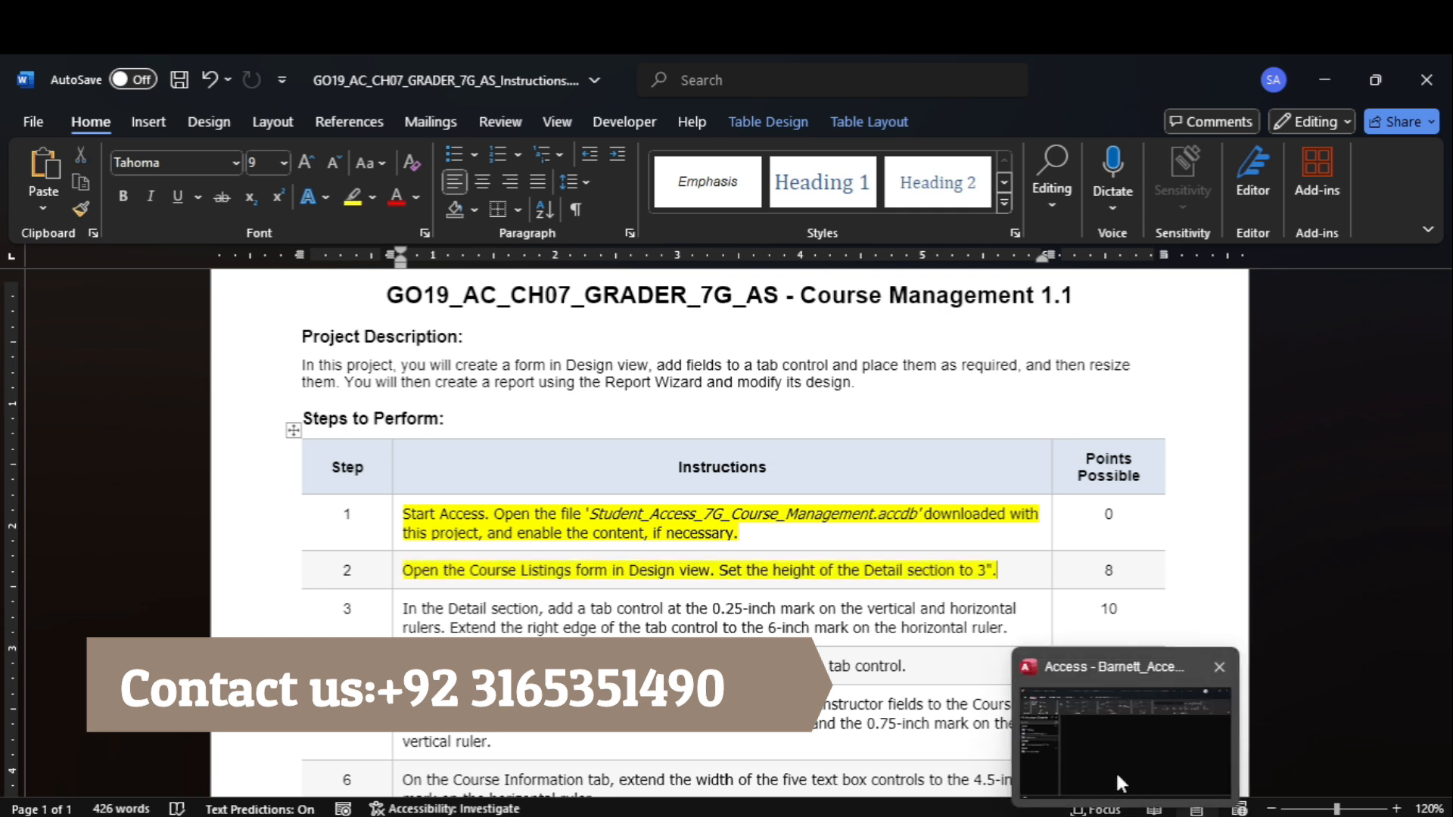
{"action": "left_click", "coordinate": [1114, 784]}
{"action": "left_click", "coordinate": [140, 496]}
{"action": "right_click", "coordinate": [139, 496]}
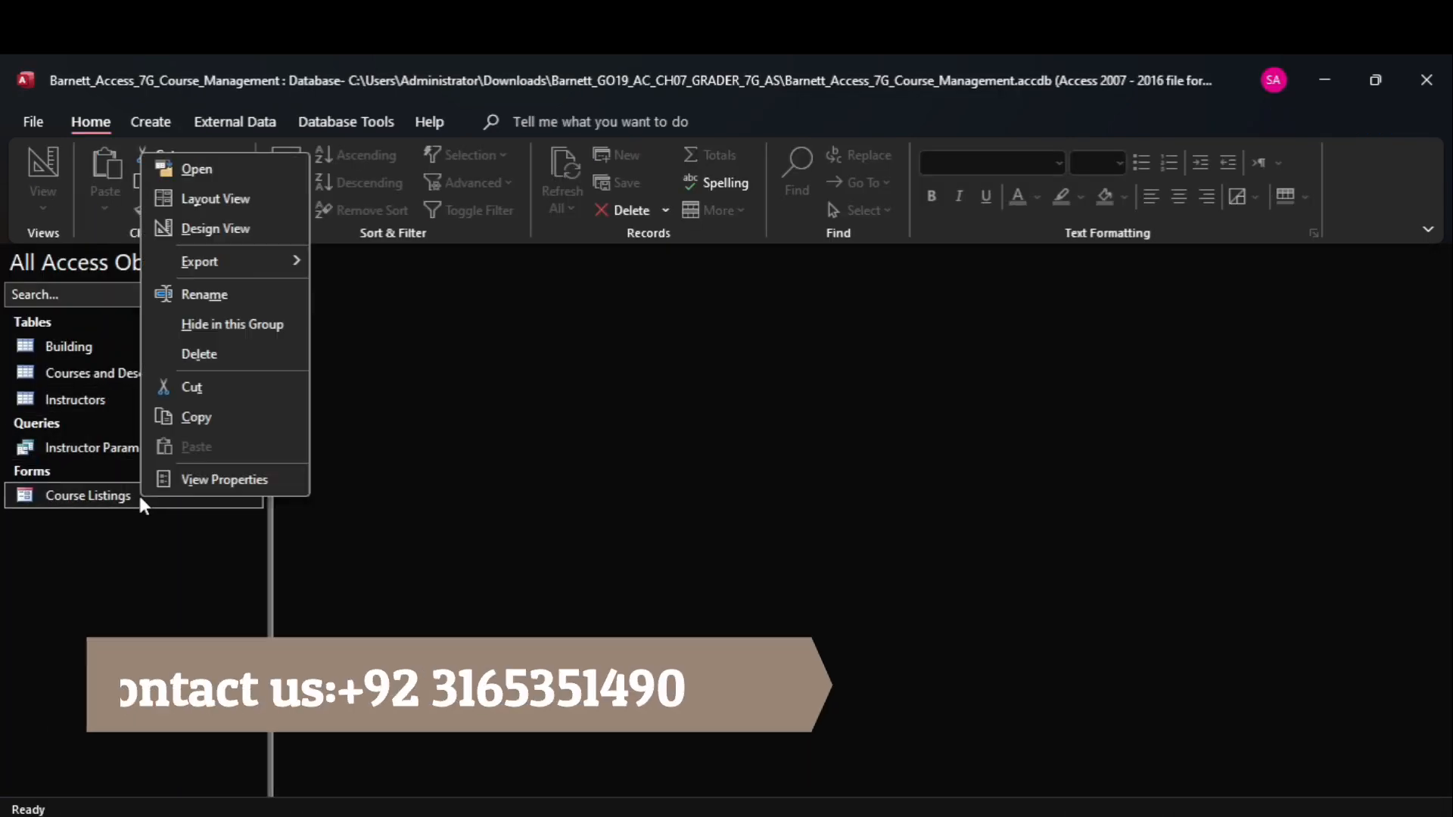
{"action": "left_click", "coordinate": [223, 236]}
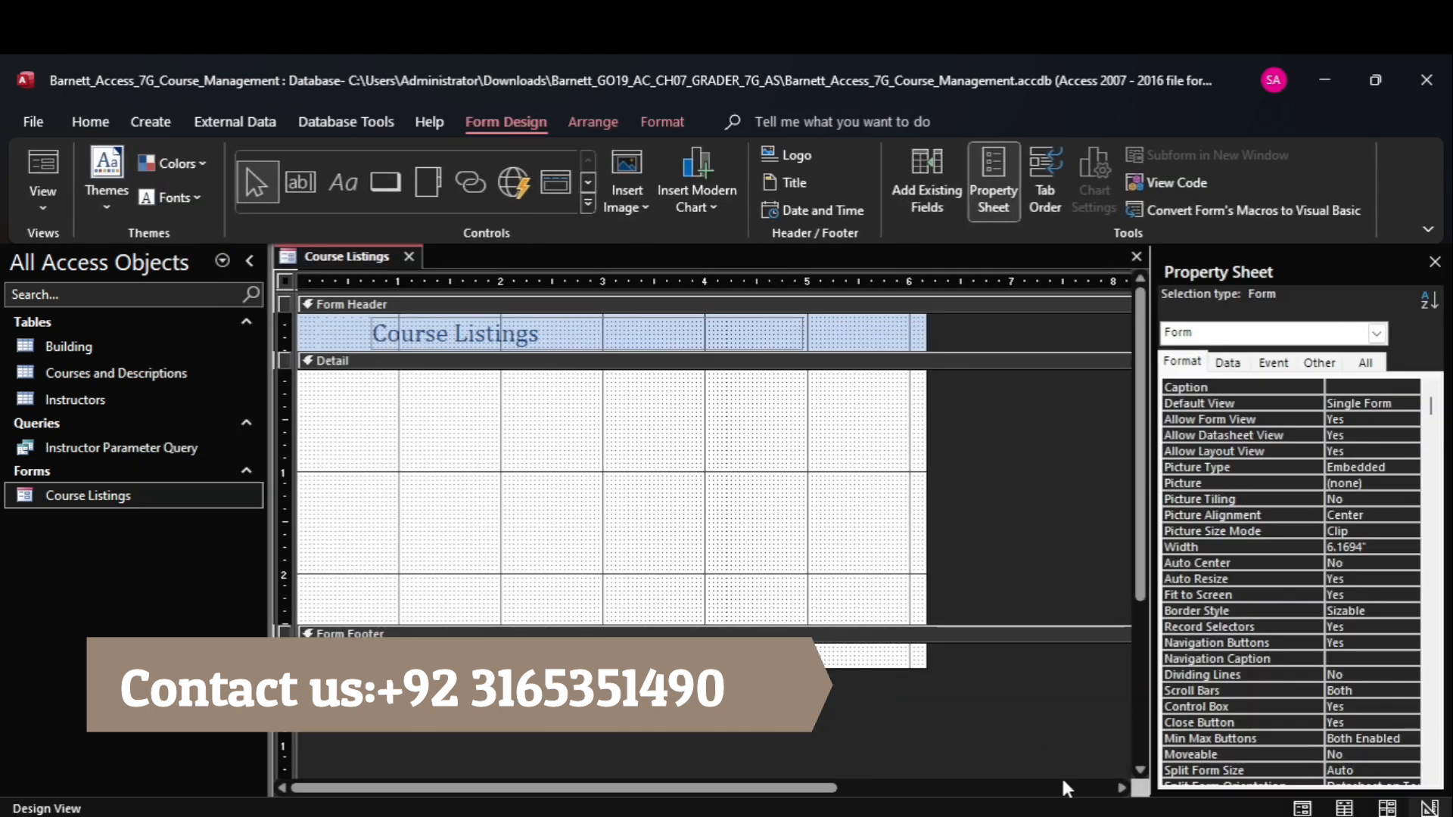
Check instruction 2 in Word, then set the Detail section's height to 3" in the Course Listings form in Access.
{"action": "mouse_move", "coordinate": [1067, 814]}
{"action": "left_click", "coordinate": [1053, 775]}
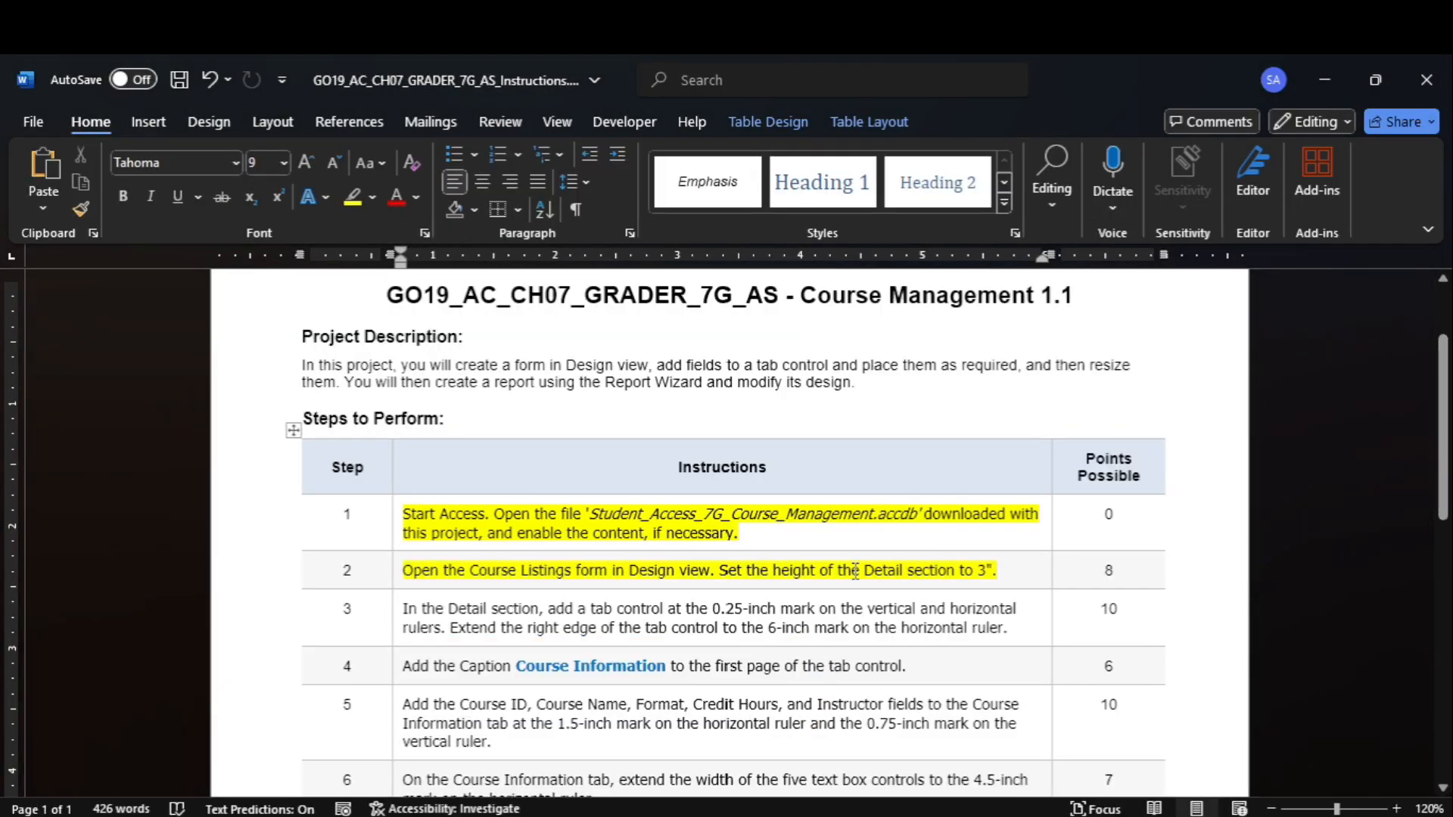
{"action": "mouse_move", "coordinate": [1113, 814]}
{"action": "left_click", "coordinate": [1076, 716]}
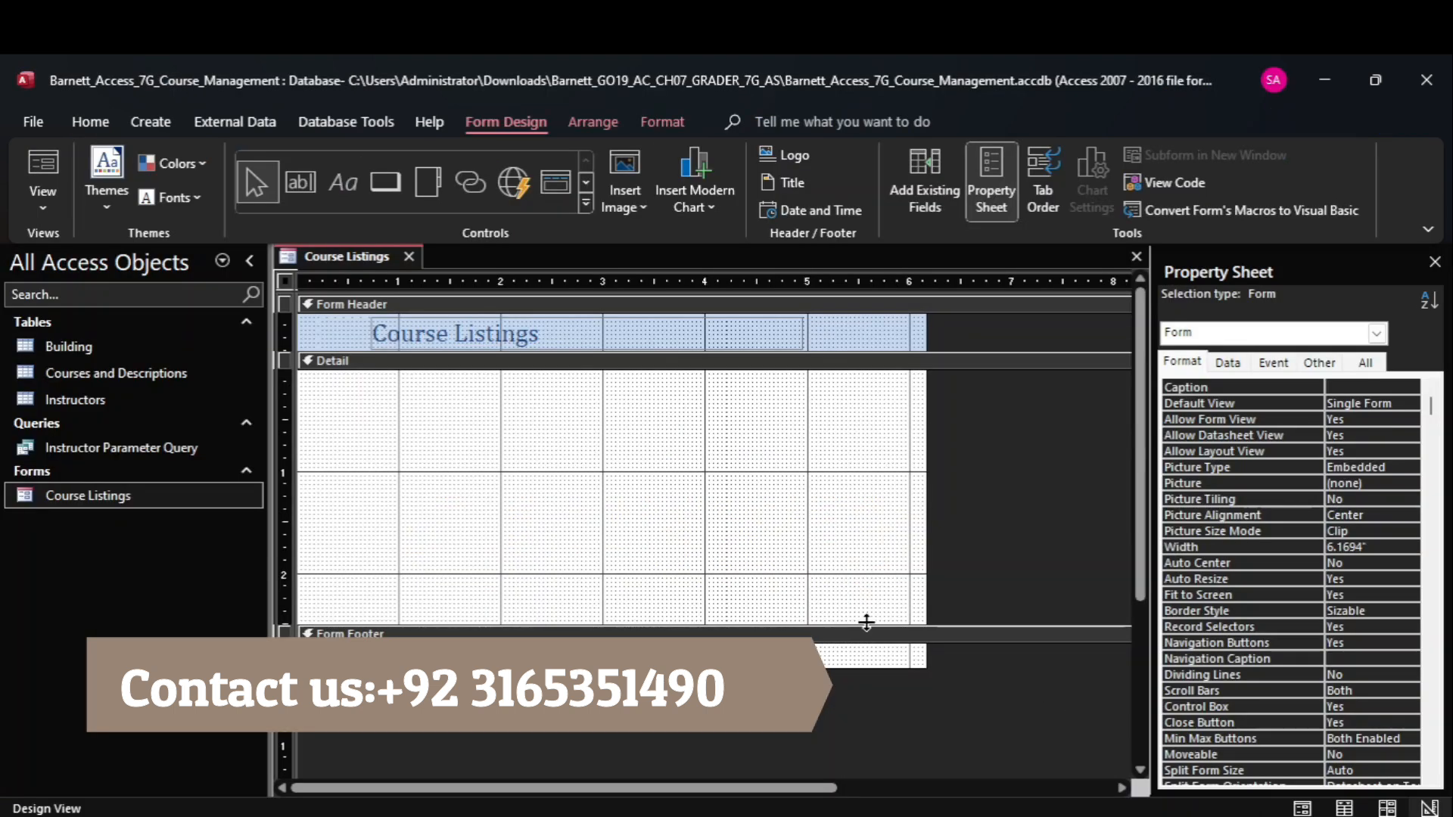
{"action": "left_click", "coordinate": [372, 363]}
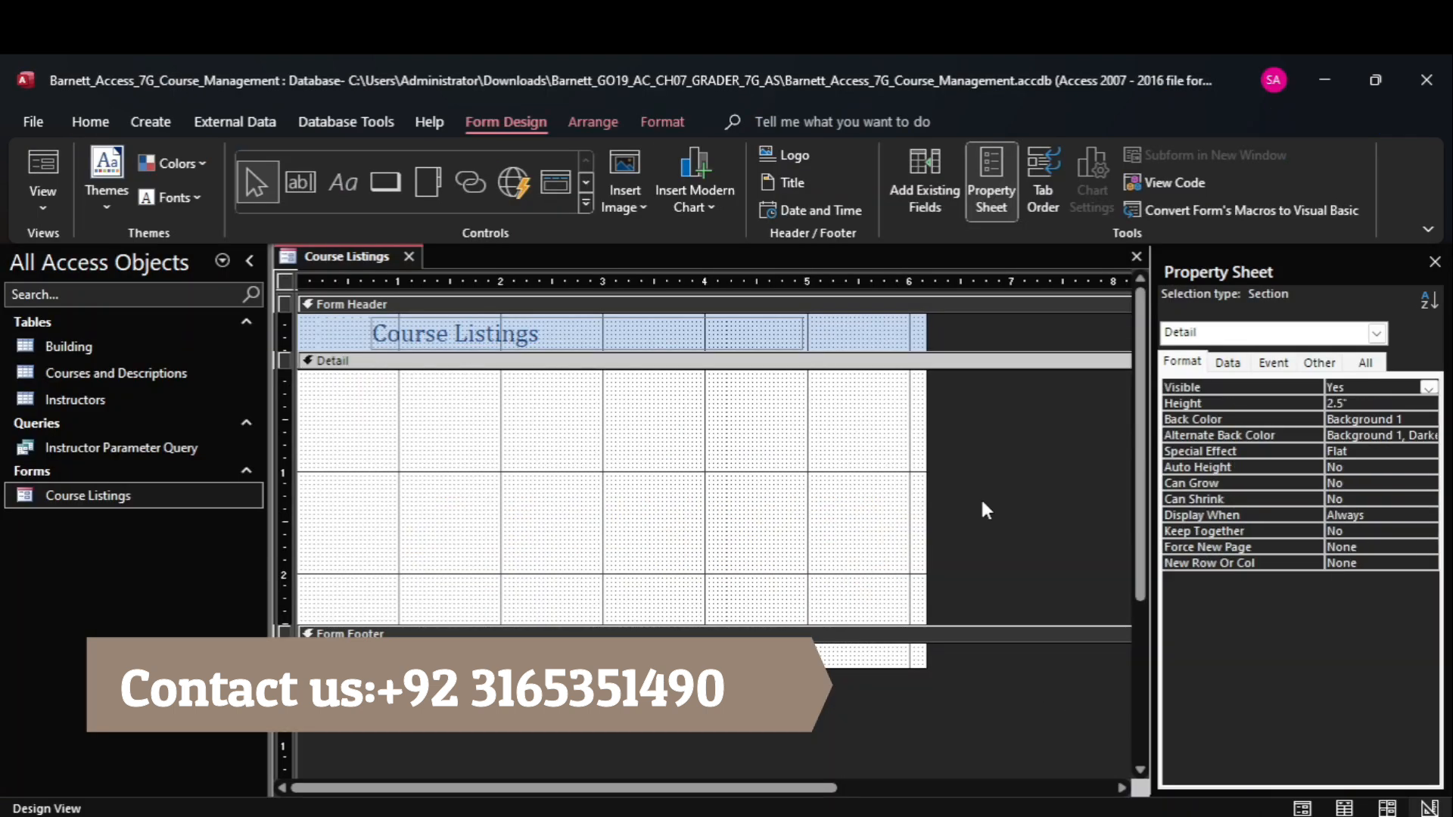
{"action": "left_click", "coordinate": [1247, 402]}
{"action": "type", "text": "3"}
{"action": "key", "text": "Return"}
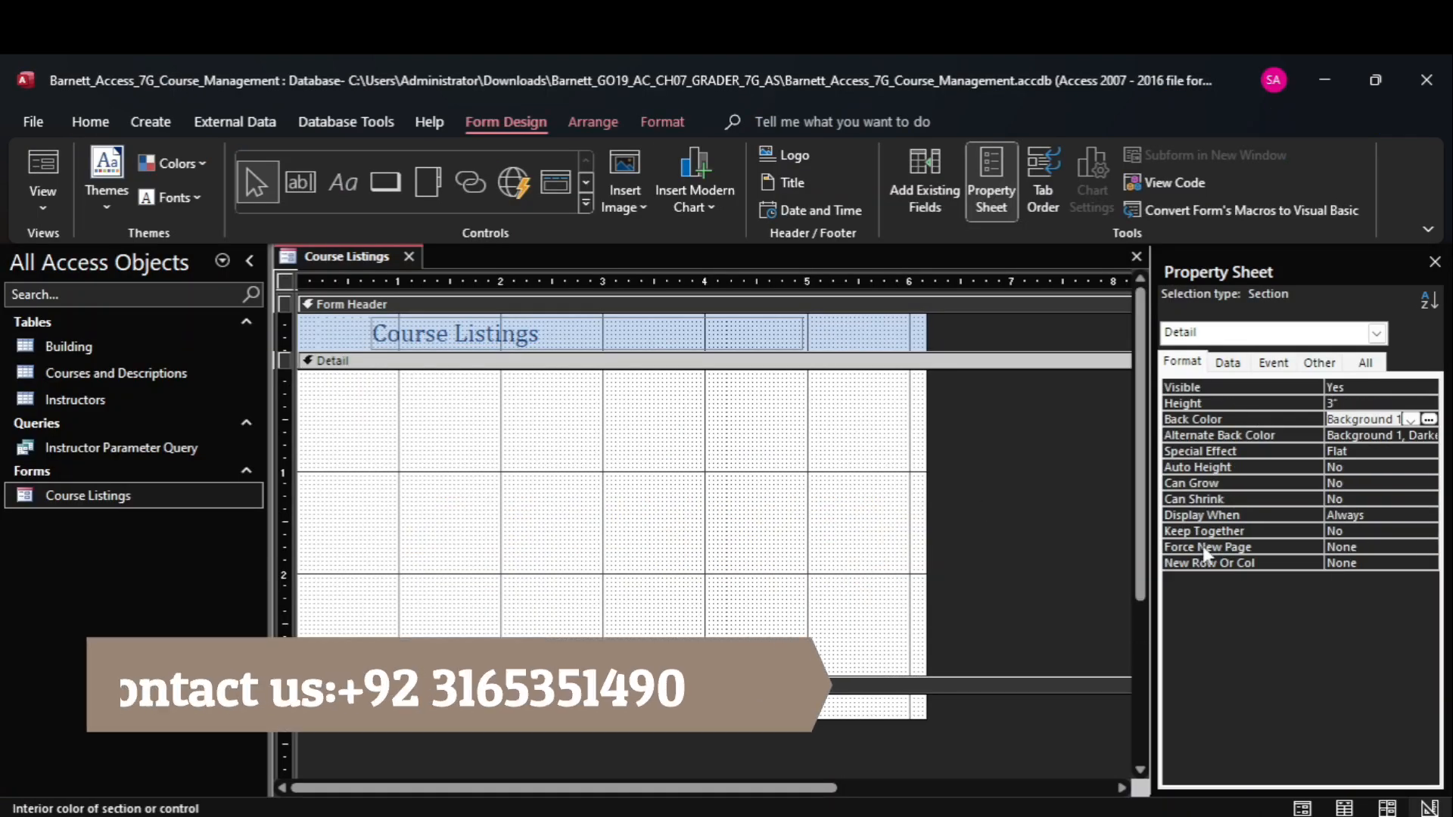
Switch to the Word instructions and highlight instruction 3, about adding a tab control, in yellow.
{"action": "left_click", "coordinate": [1059, 719]}
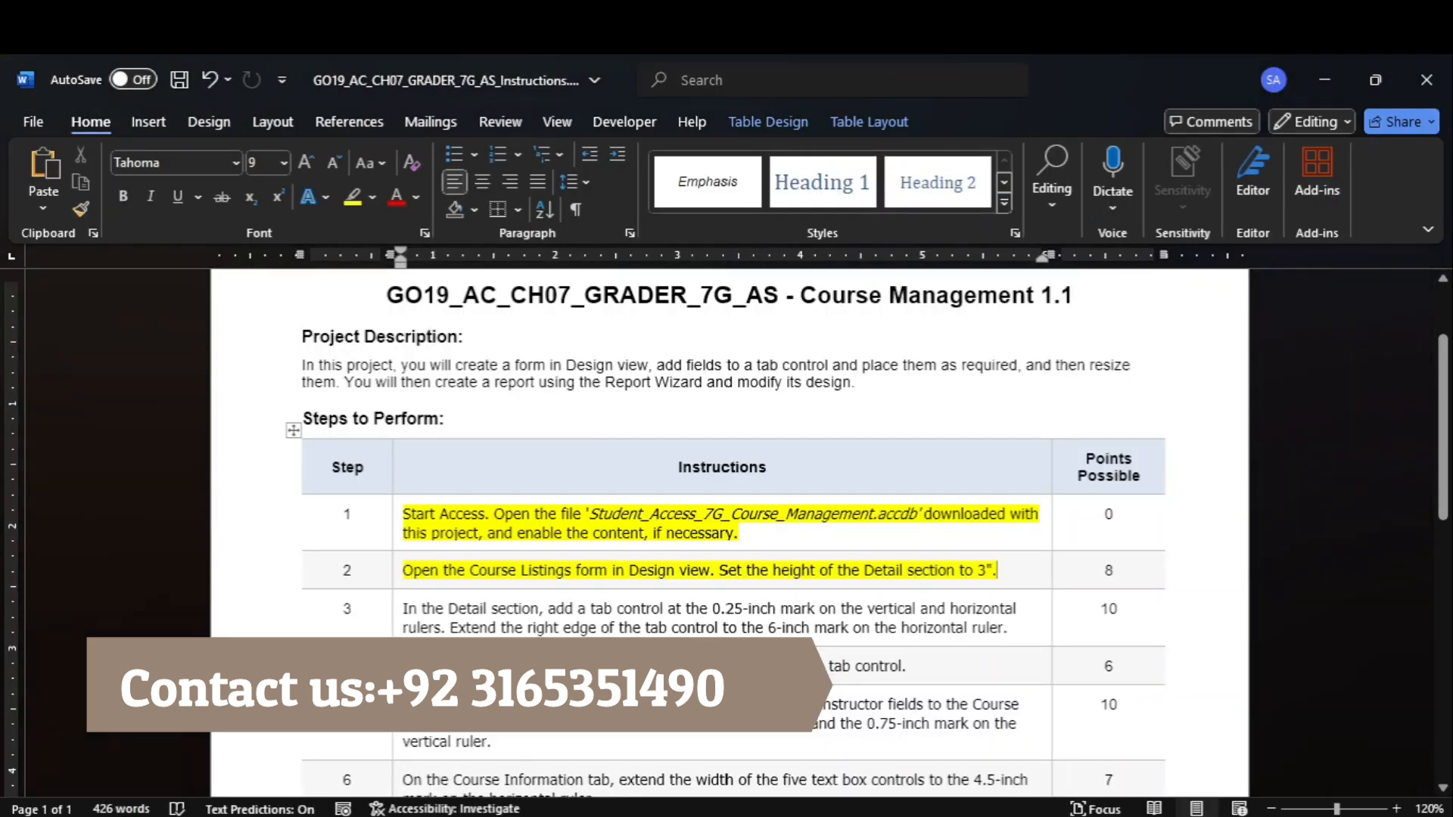
{"action": "left_click", "coordinate": [398, 622]}
{"action": "left_click", "coordinate": [352, 199]}
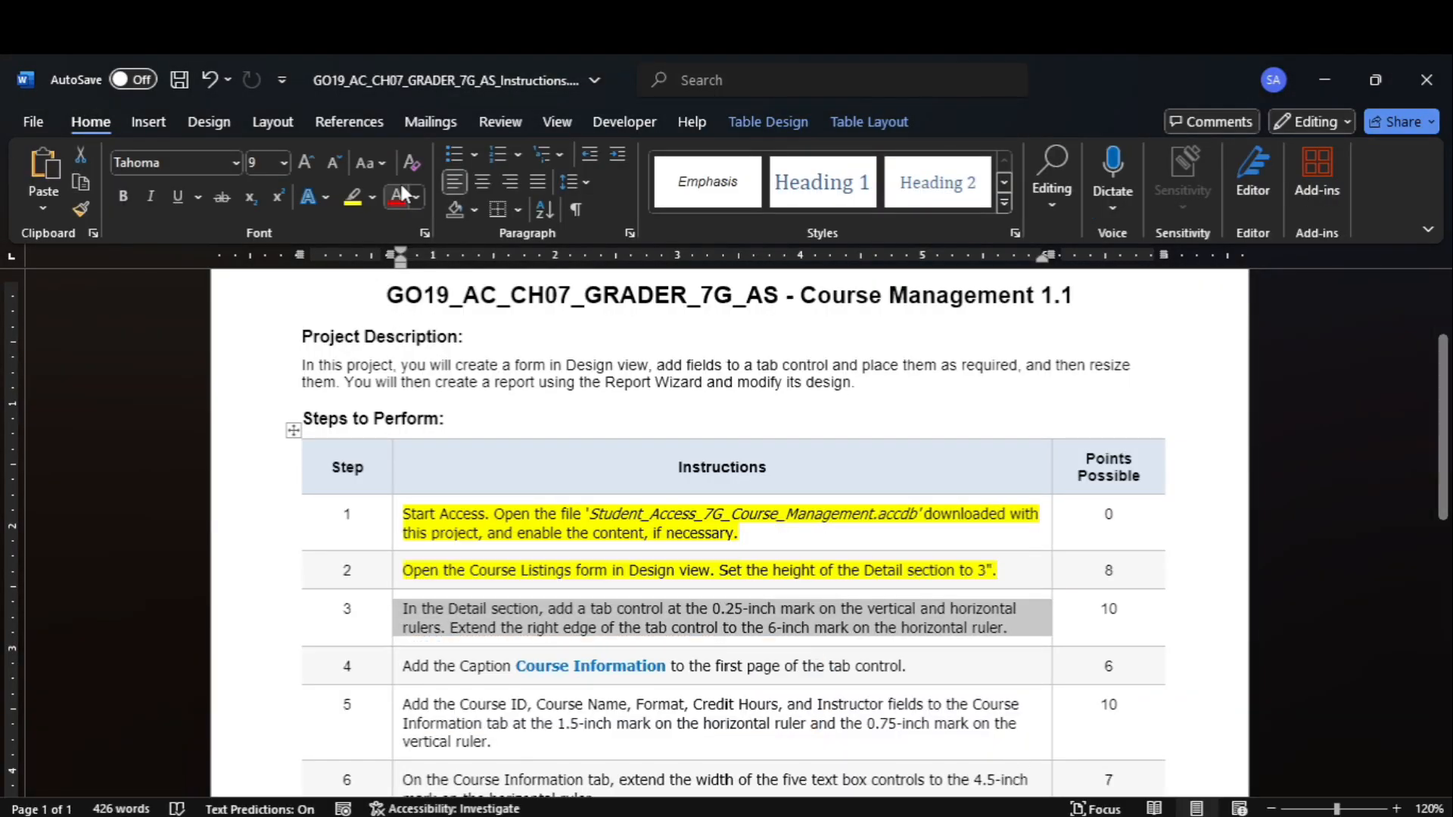
{"action": "scroll", "coordinate": [1423, 500], "scroll_direction": "down", "scroll_amount": 6}
{"action": "scroll", "coordinate": [1432, 619], "scroll_direction": "up", "scroll_amount": 6}
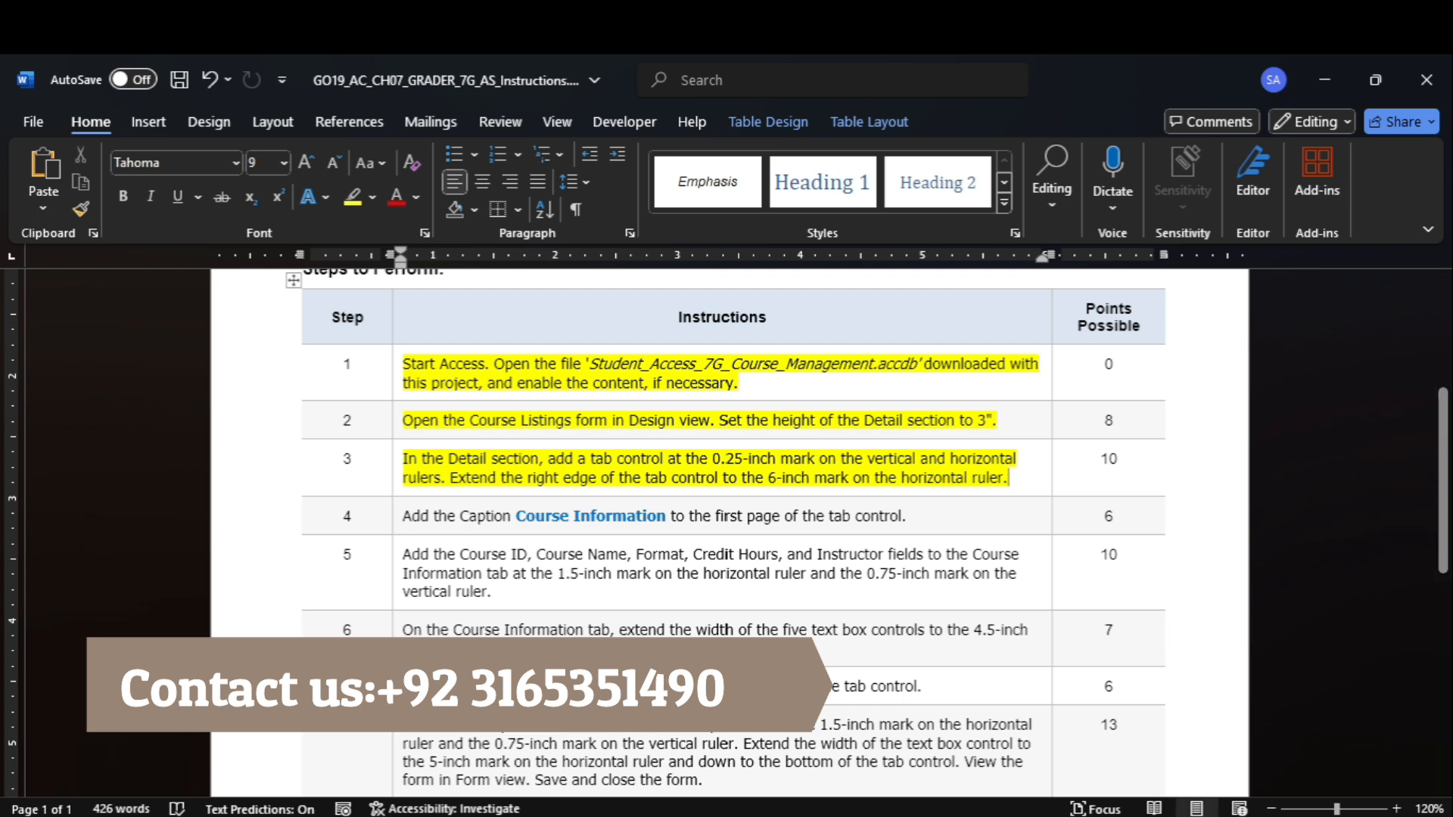
In Access, add a tab control about 0.29" from the Detail section's top and left, and extend its right edge to the 6-inch mark.
{"action": "mouse_move", "coordinate": [1125, 814]}
{"action": "left_click", "coordinate": [1078, 731]}
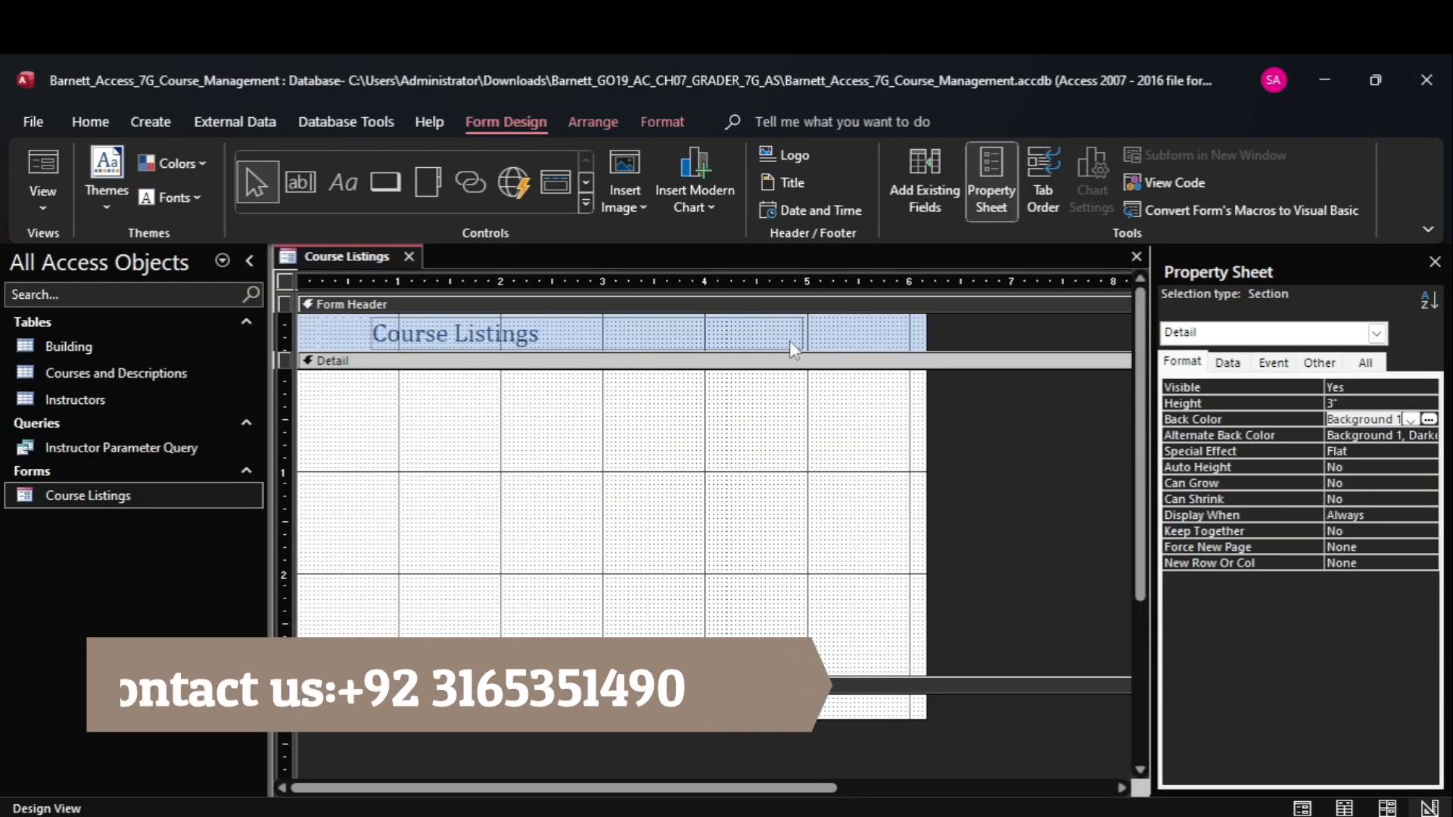
{"action": "left_click", "coordinate": [587, 204]}
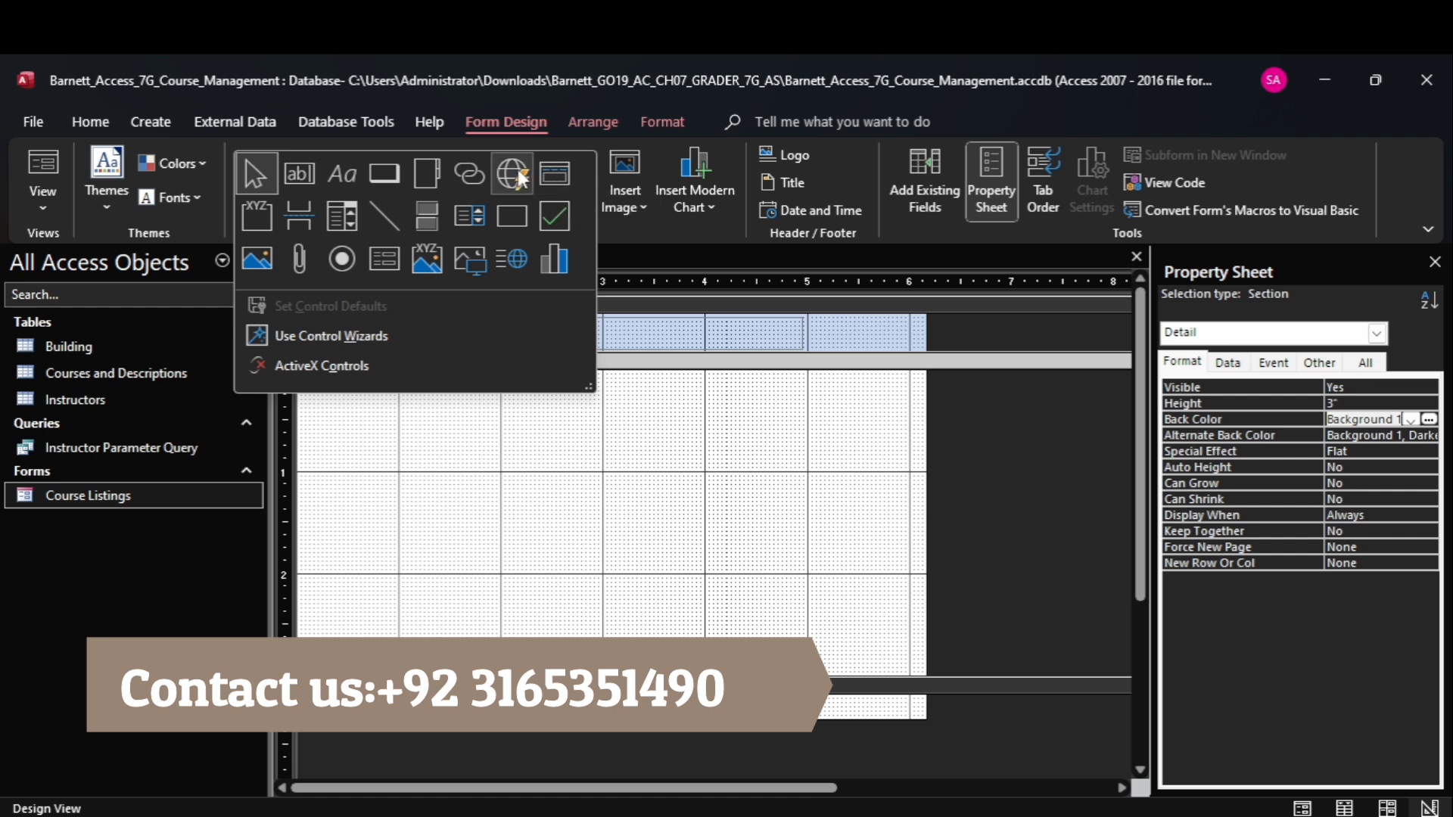
{"action": "left_click", "coordinate": [441, 174]}
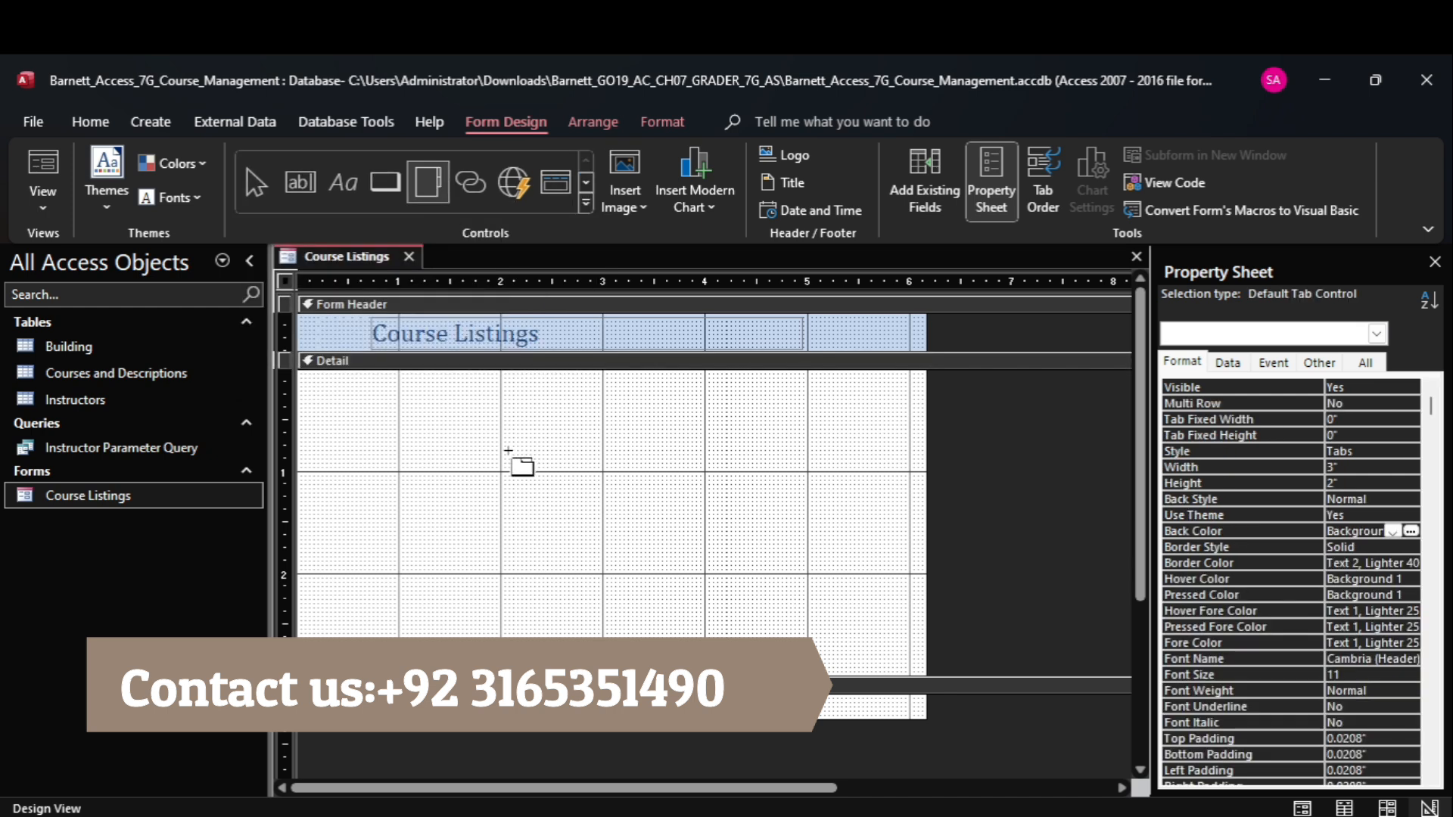
{"action": "mouse_move", "coordinate": [1079, 816]}
{"action": "mouse_move", "coordinate": [1062, 764]}
{"action": "left_click", "coordinate": [325, 399]}
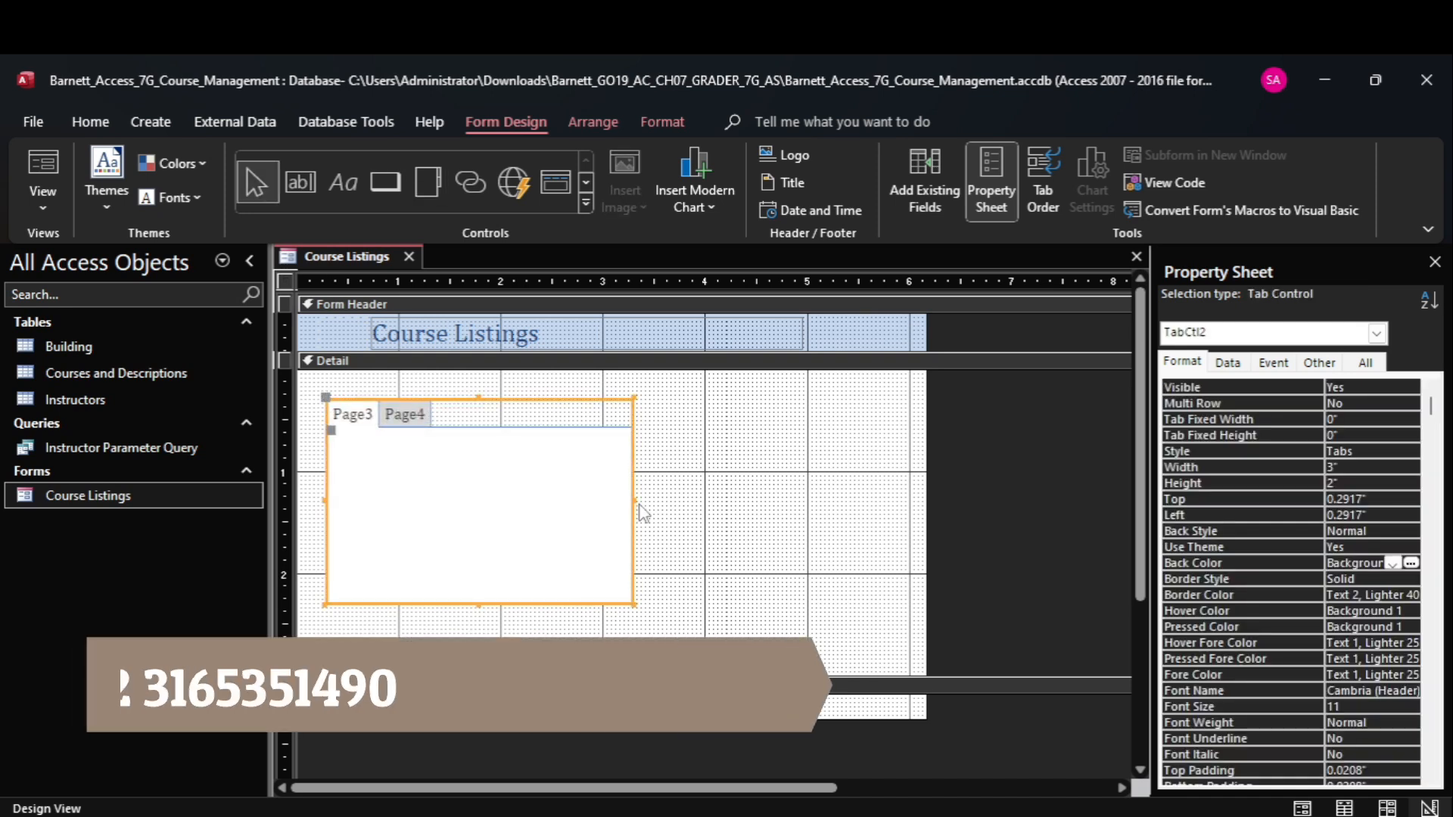
{"action": "left_click_drag", "start_coordinate": [634, 502], "coordinate": [910, 542]}
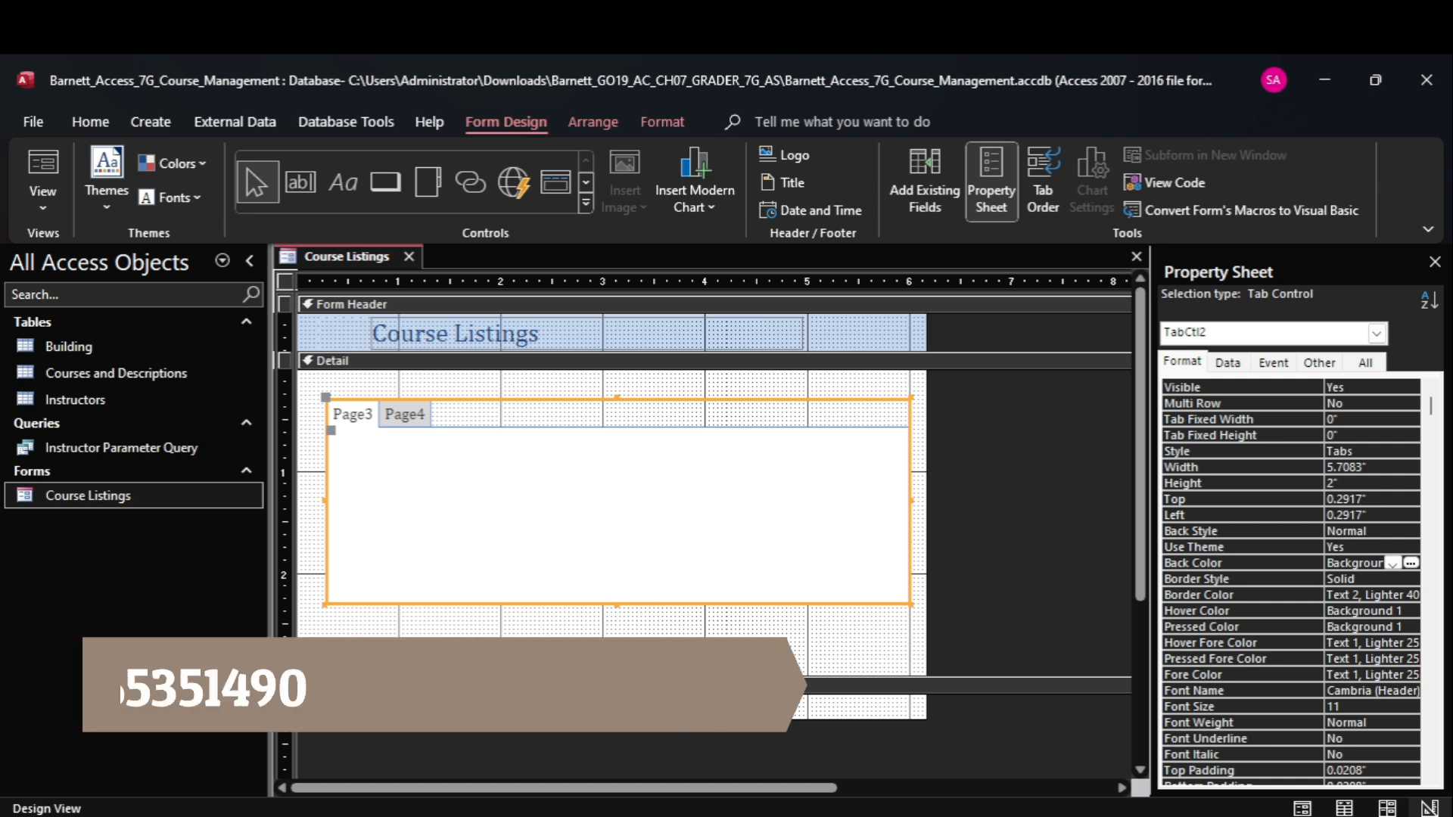
In Word, highlight instruction 4 in yellow and copy its caption text "Course Information", returning to Access.
{"action": "left_click", "coordinate": [1078, 738]}
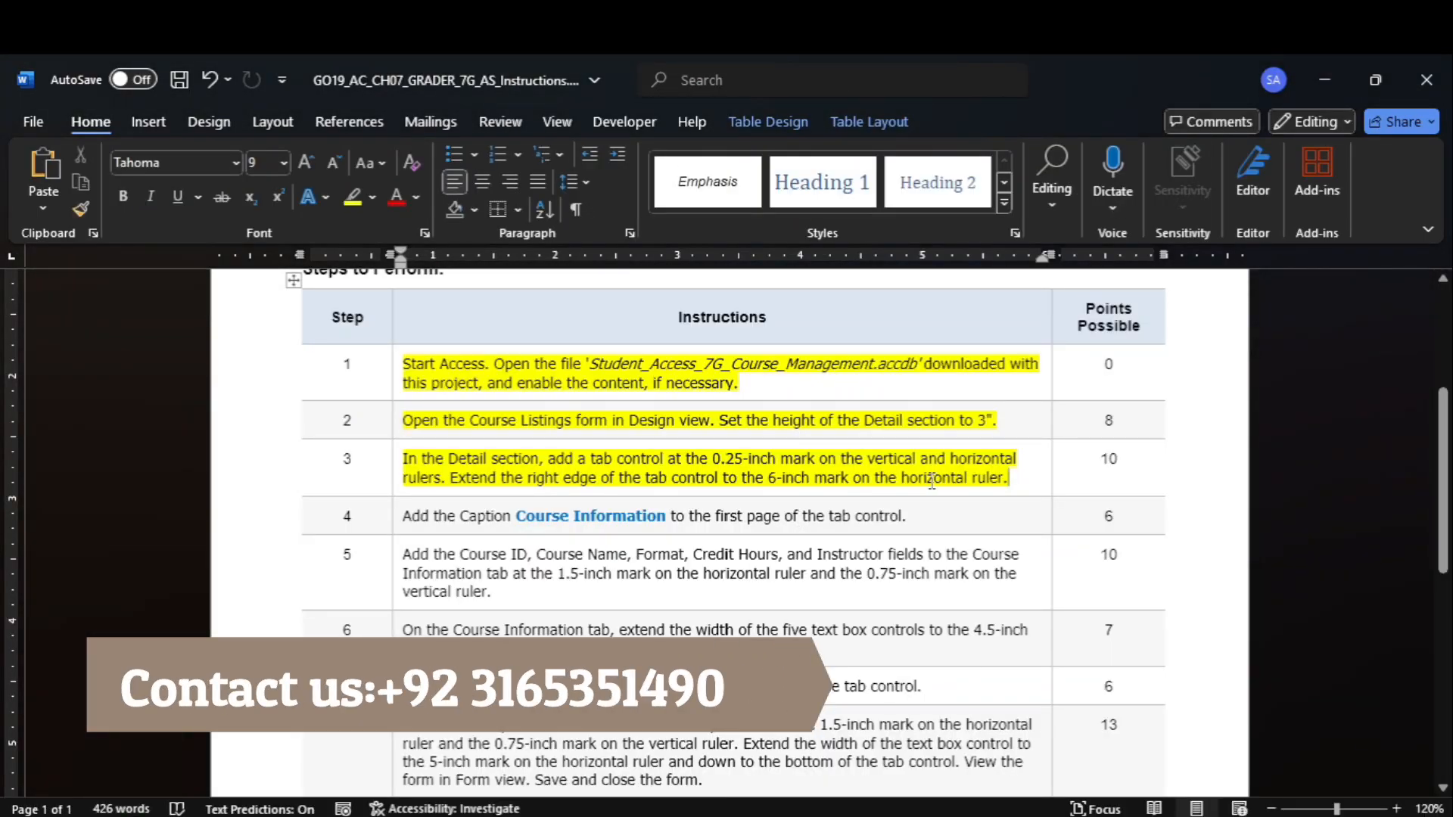
{"action": "left_click", "coordinate": [398, 523]}
{"action": "left_click", "coordinate": [352, 198]}
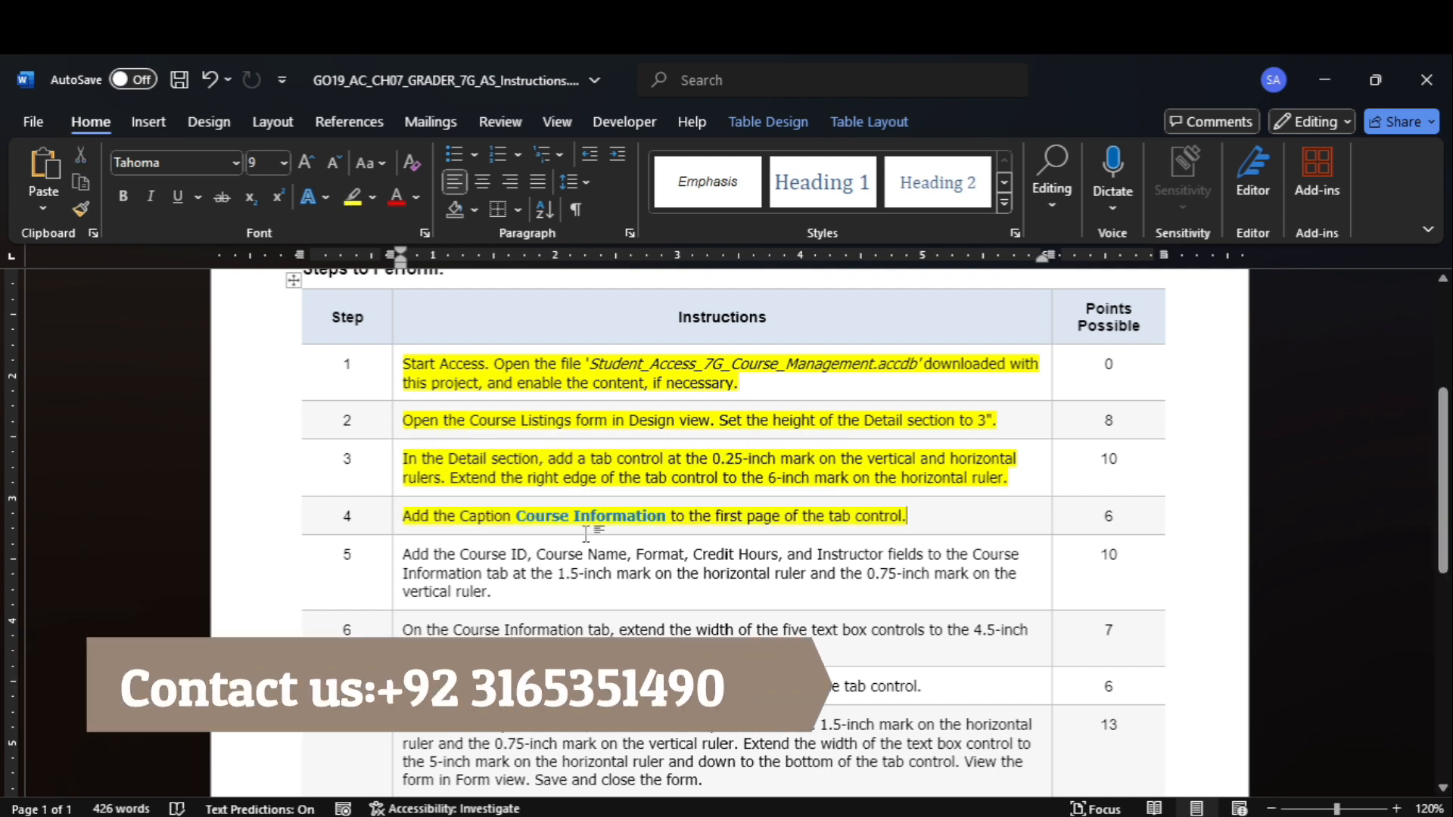
{"action": "left_click_drag", "start_coordinate": [548, 518], "coordinate": [666, 522]}
{"action": "key", "text": "ctrl+c"}
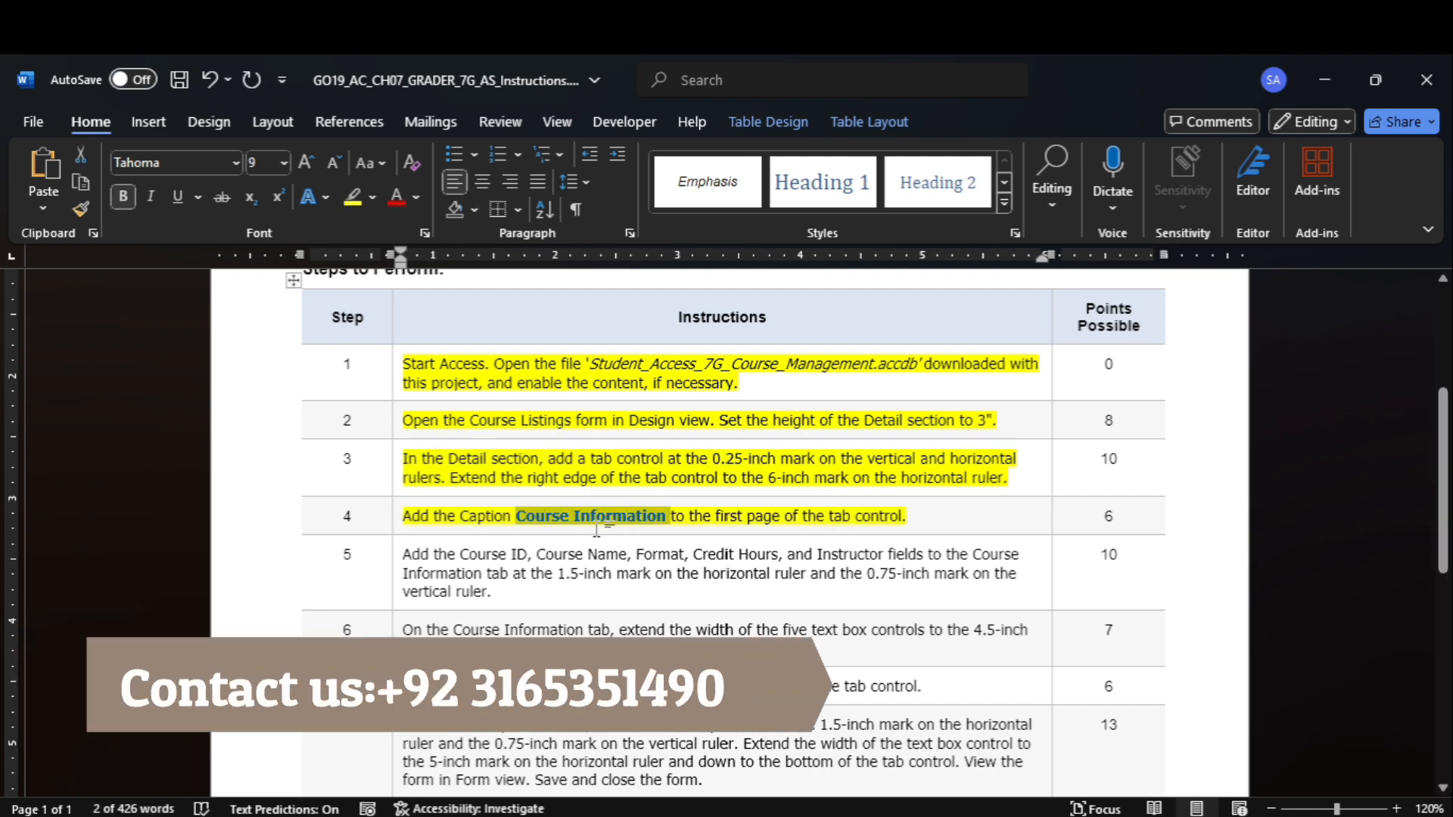
{"action": "mouse_move", "coordinate": [1082, 816]}
{"action": "left_click", "coordinate": [1059, 688]}
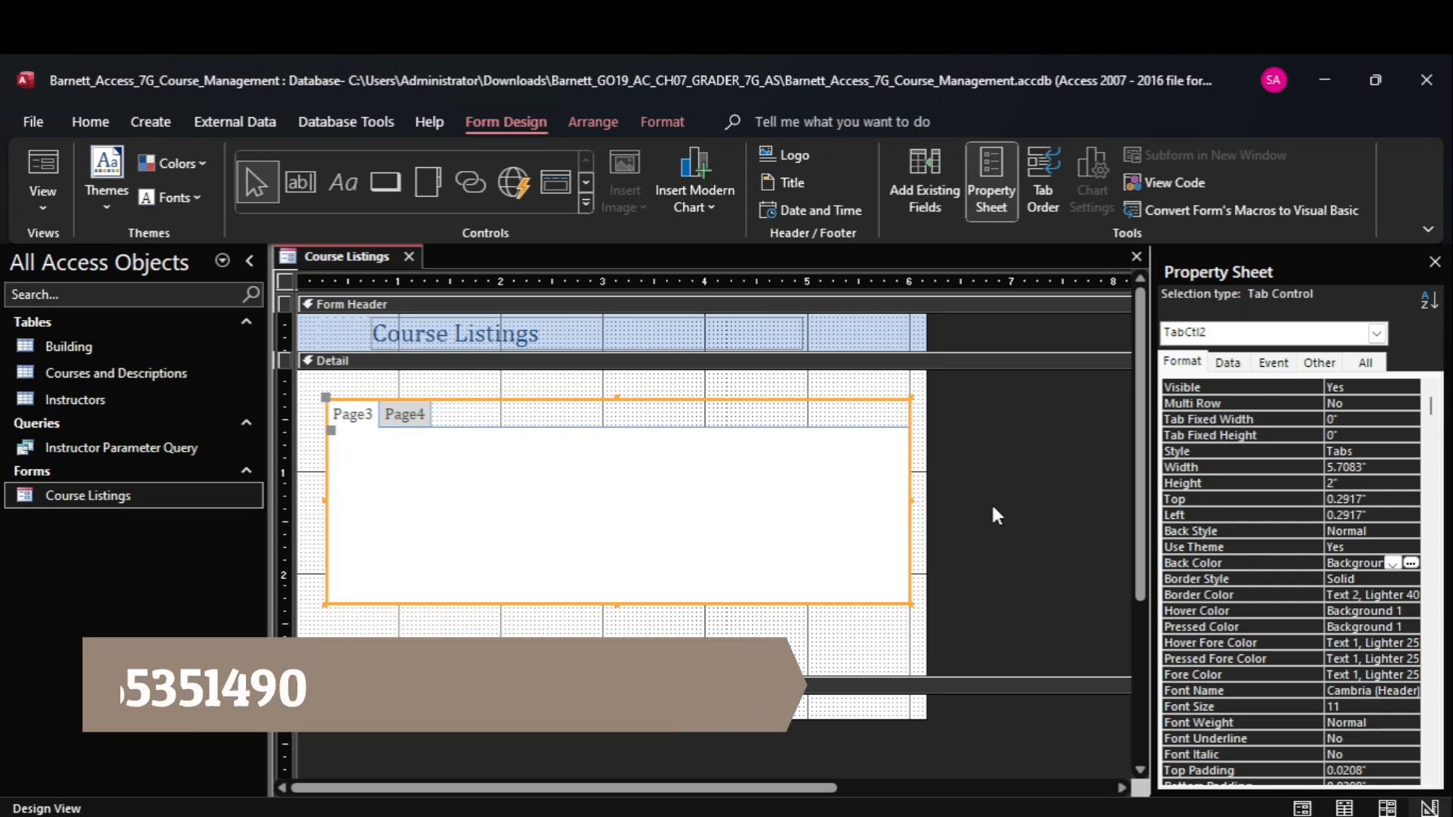
{"action": "left_click", "coordinate": [1228, 364]}
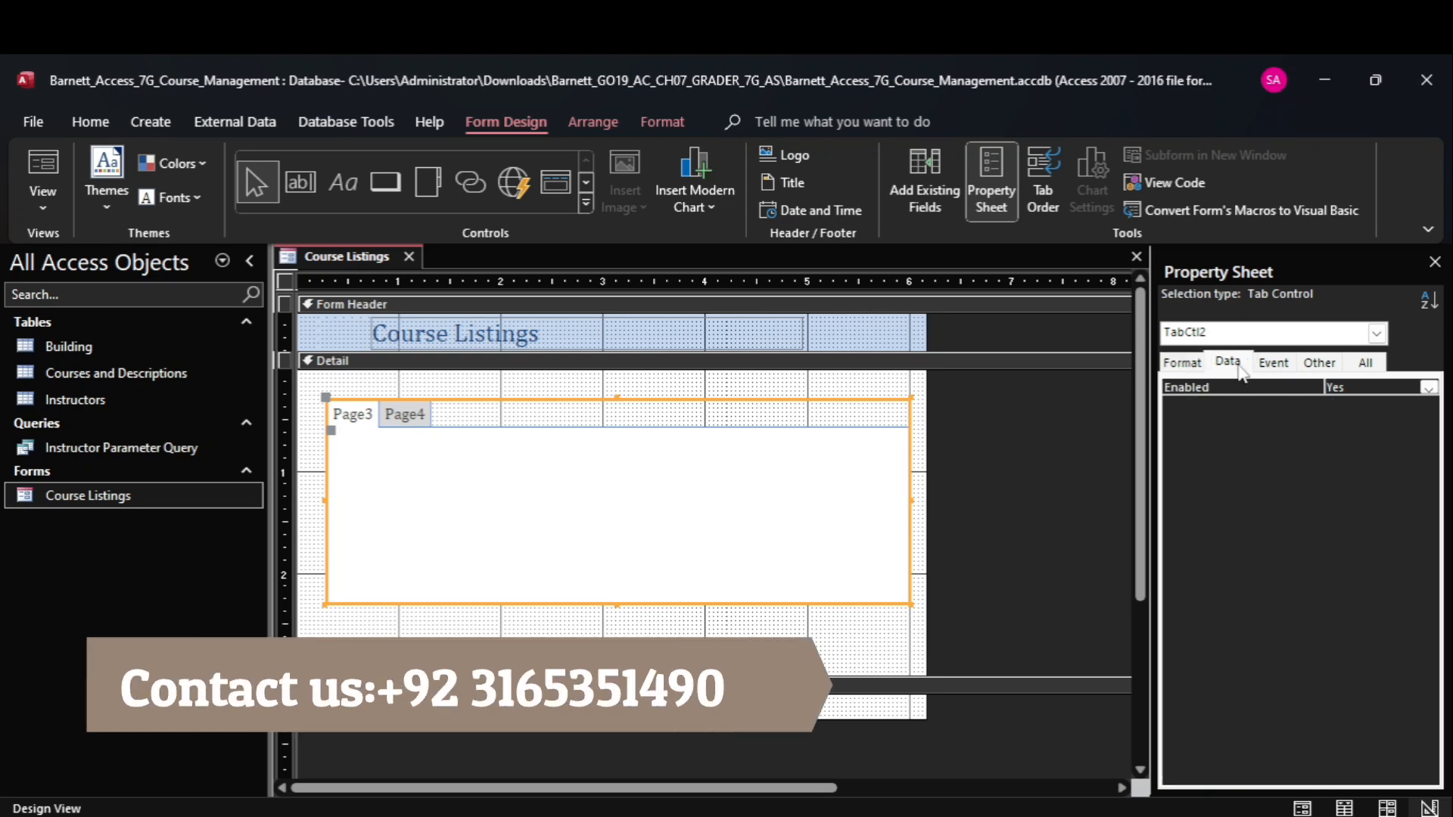
{"action": "left_click", "coordinate": [1273, 365]}
{"action": "left_click", "coordinate": [1319, 363]}
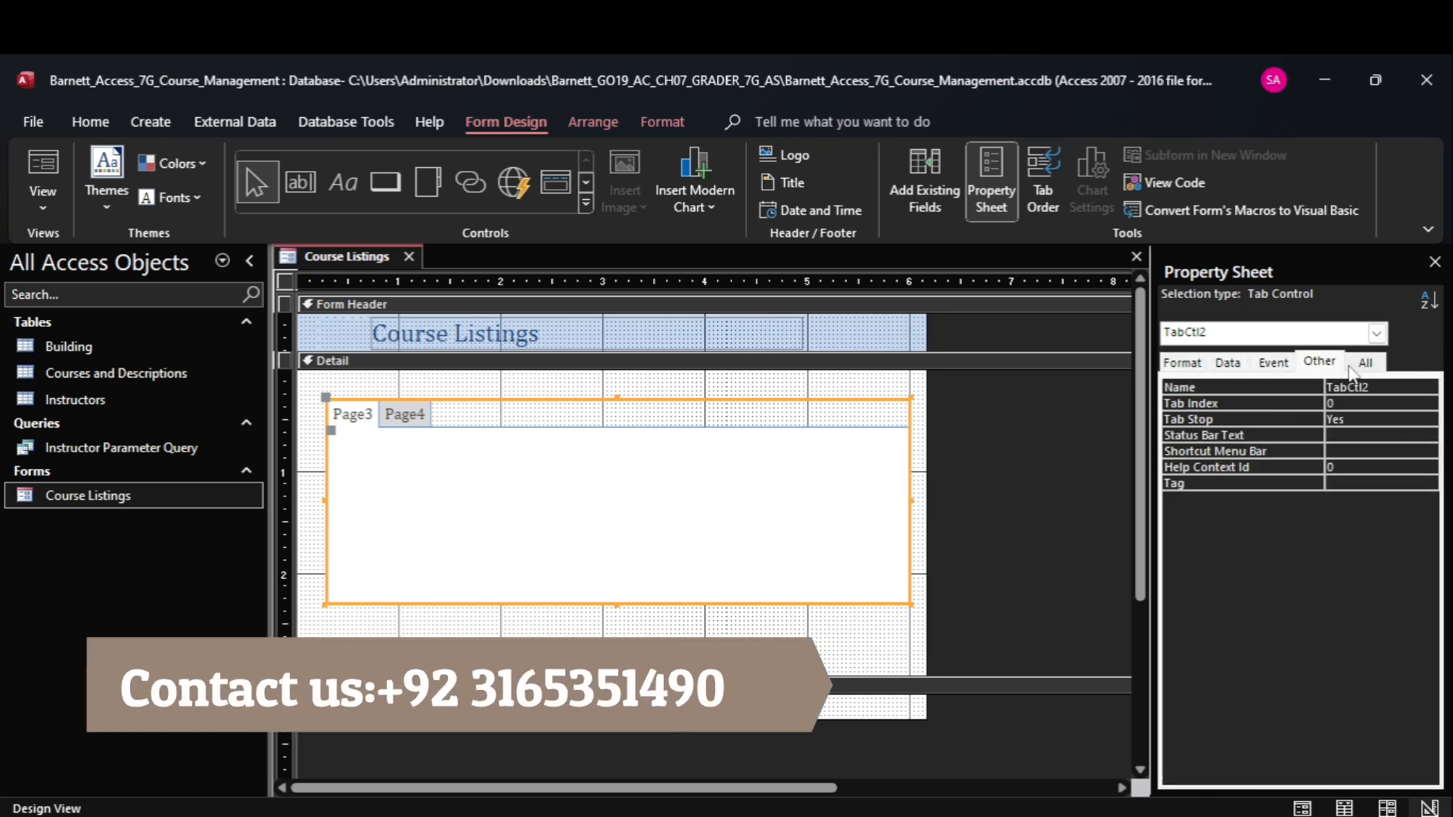
{"action": "left_click", "coordinate": [1366, 364]}
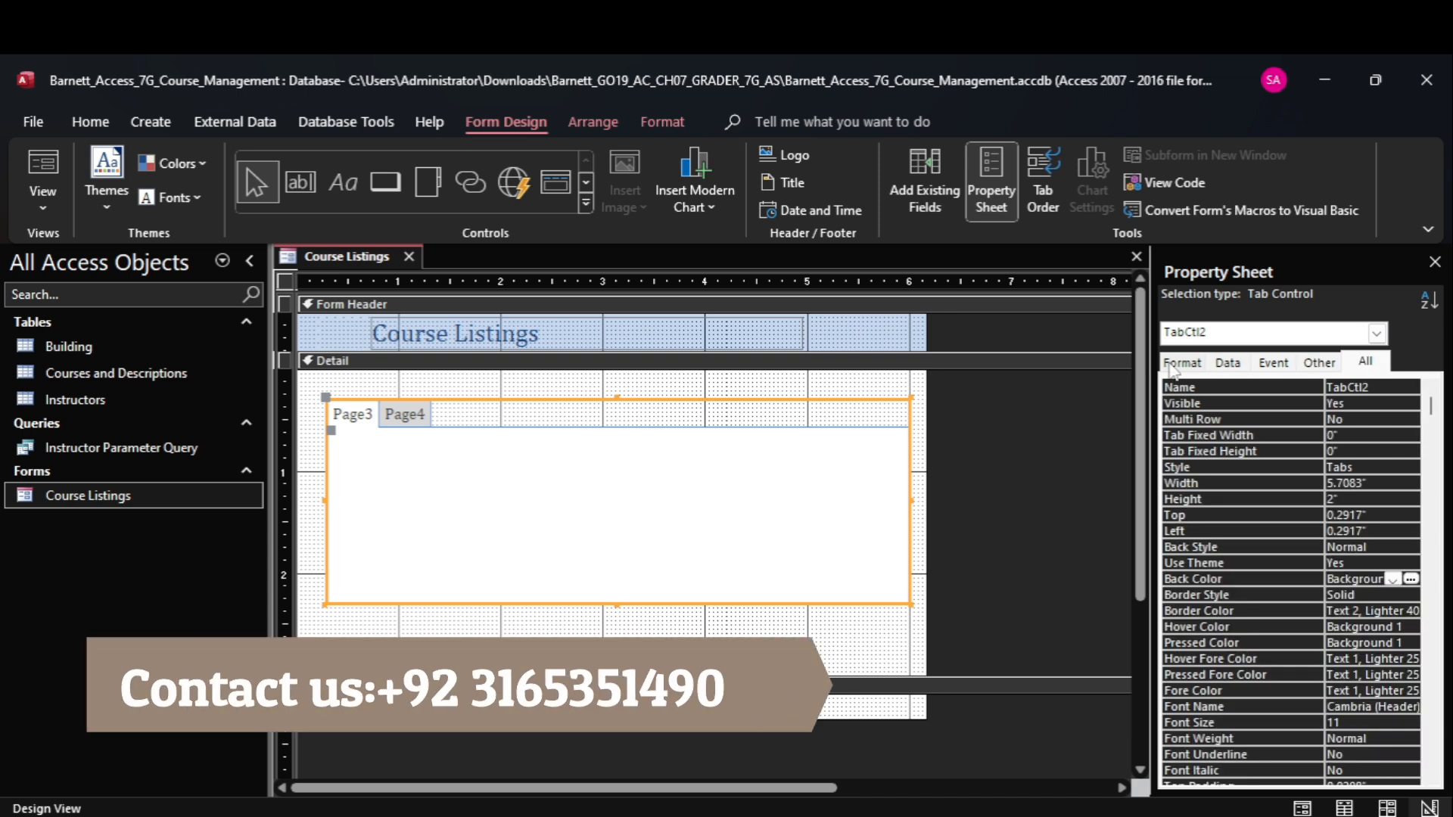
{"action": "left_click", "coordinate": [1177, 365]}
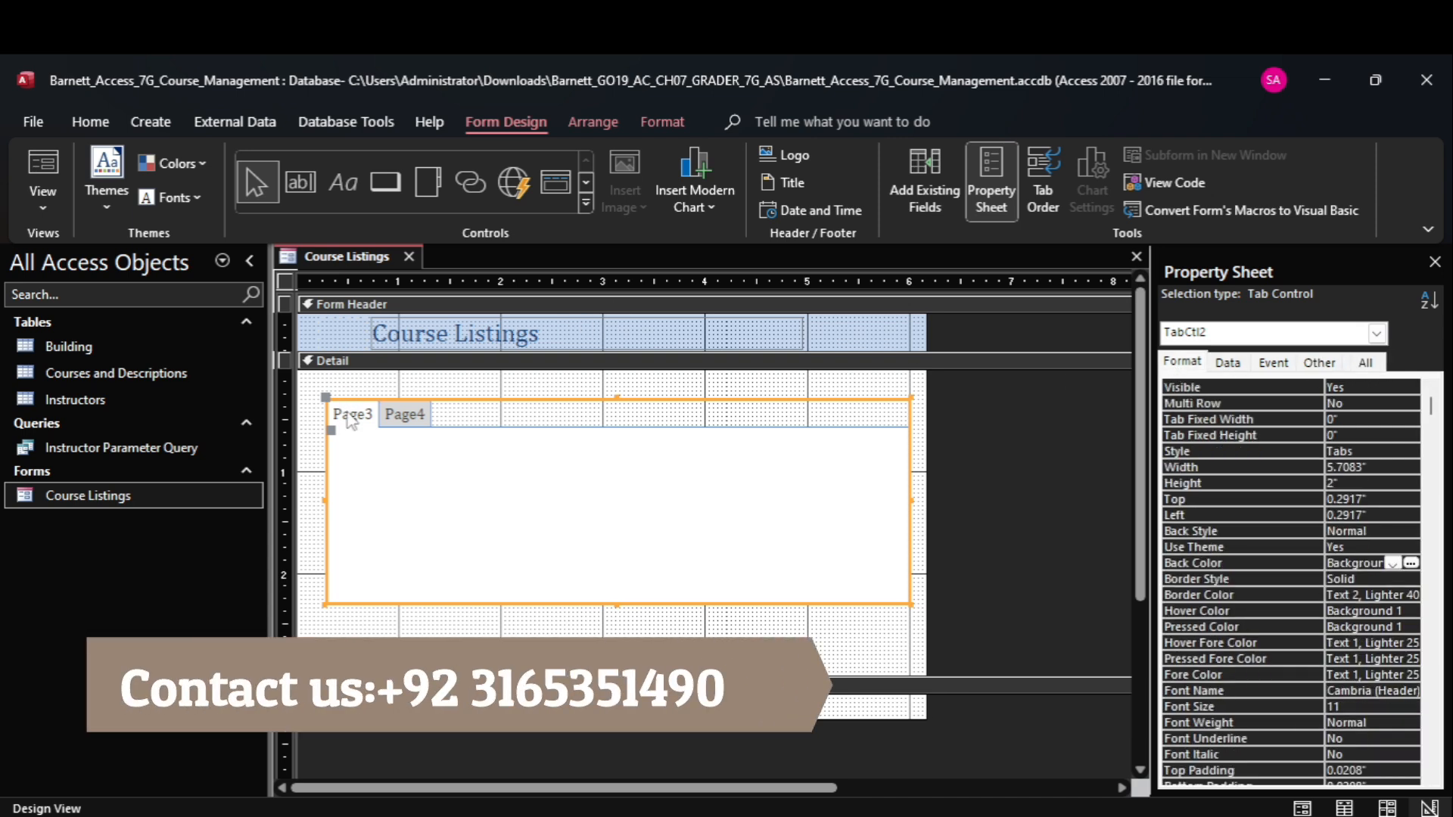
Set the caption of the tab control's first page to "Course Information".
{"action": "left_click", "coordinate": [351, 416]}
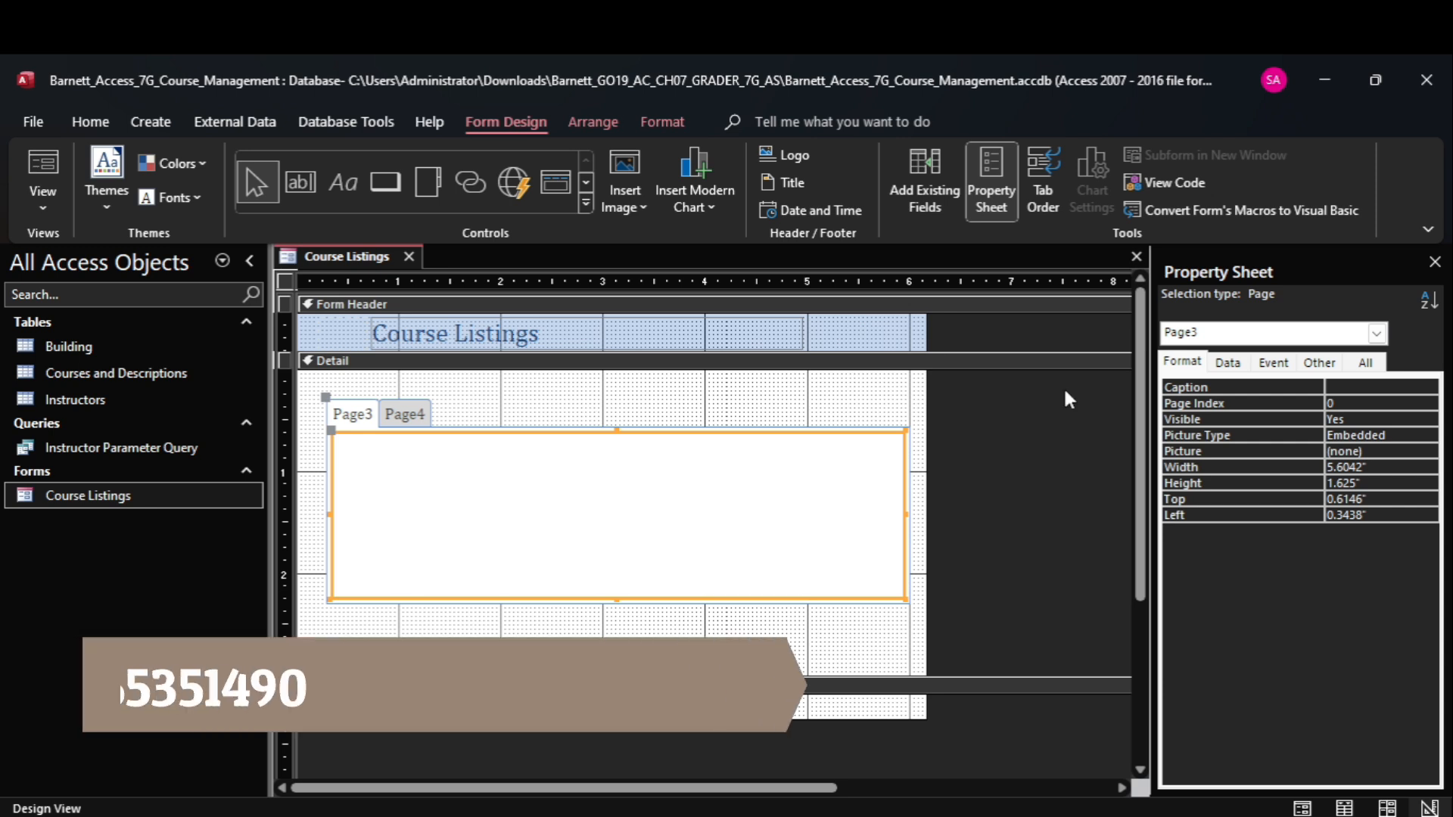
{"action": "left_click", "coordinate": [1333, 388]}
{"action": "key", "text": "ctrl+v"}
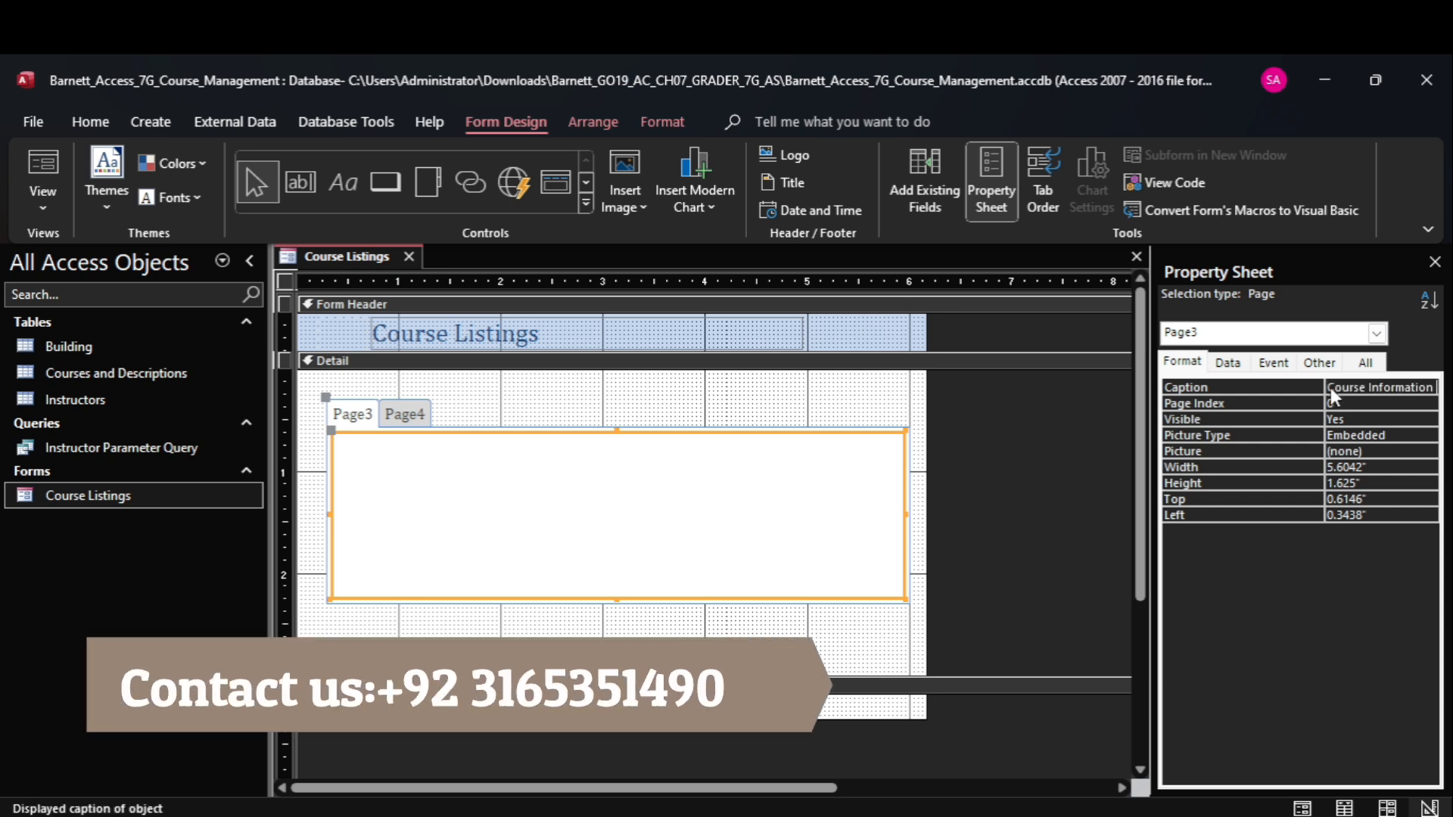
{"action": "key", "text": "Return"}
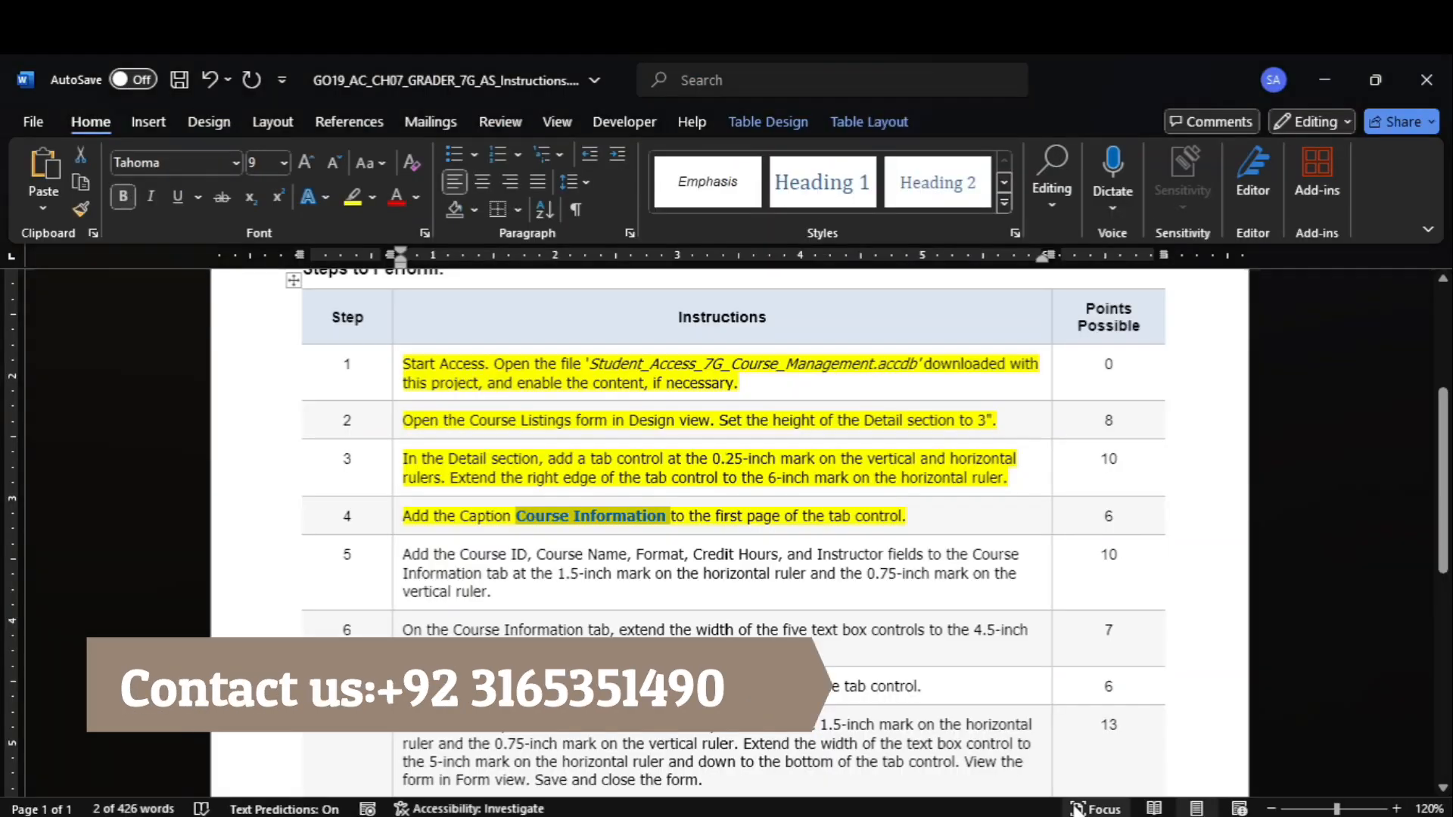
Switch to the Word instructions and highlight instruction 5, about adding the course fields, in yellow.
{"action": "left_click", "coordinate": [1086, 730]}
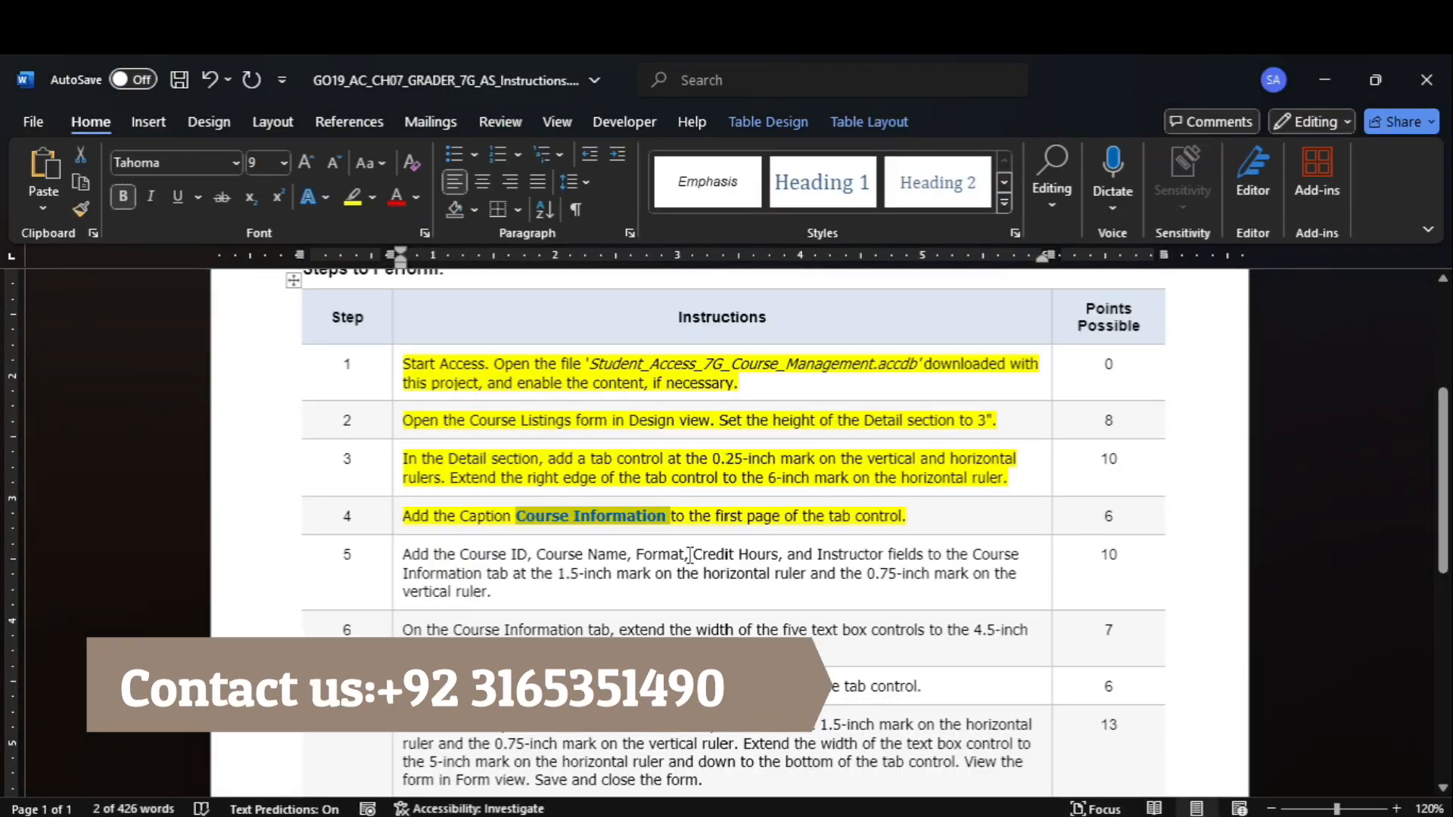
{"action": "left_click", "coordinate": [388, 567]}
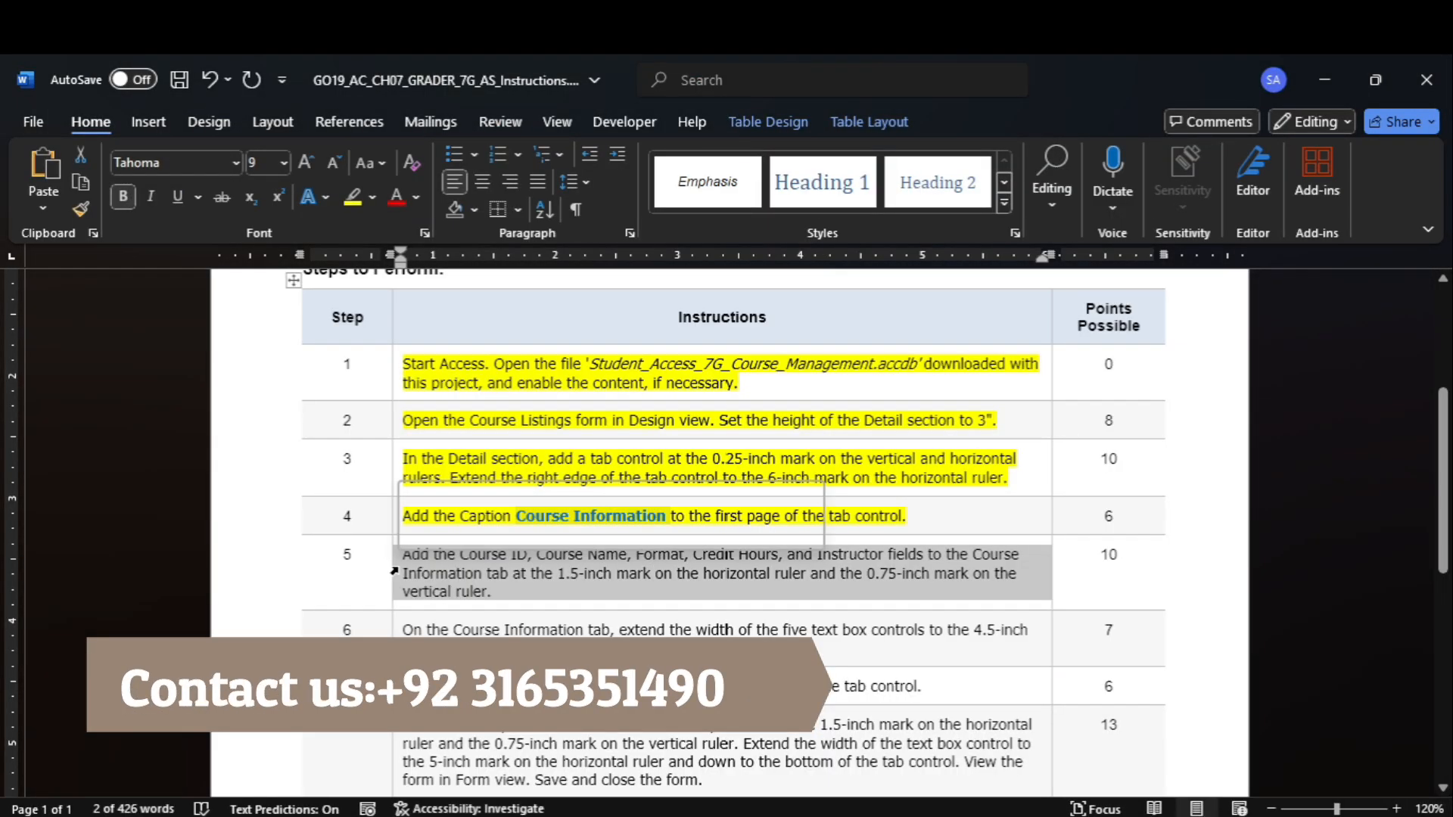
{"action": "left_click", "coordinate": [352, 196]}
{"action": "left_click", "coordinate": [652, 386]}
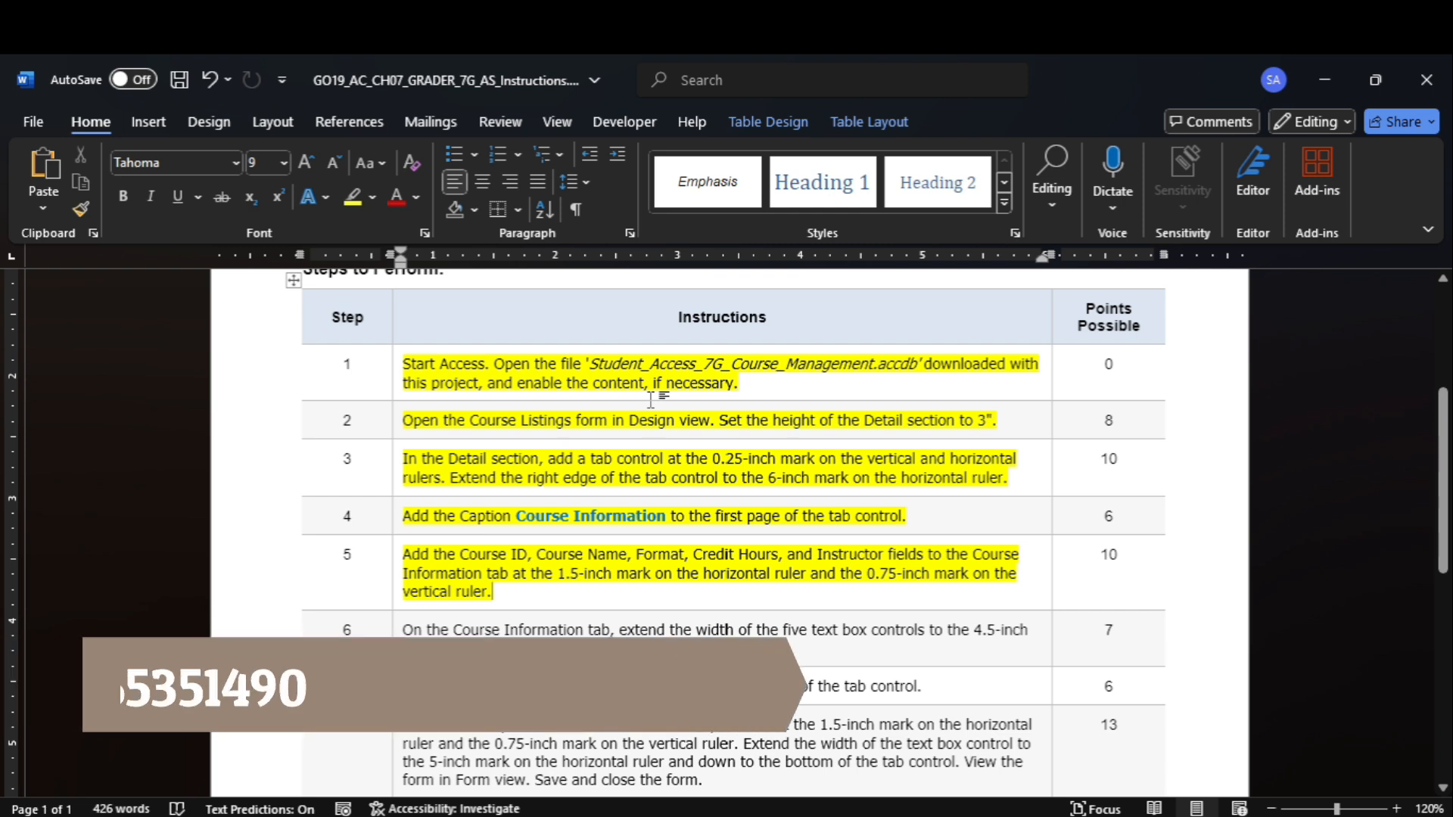
Review the Word instructions, switch back to Access, and display the list of existing fields for the Course Listings form.
{"action": "left_click_drag", "start_coordinate": [1445, 461], "coordinate": [1449, 390]}
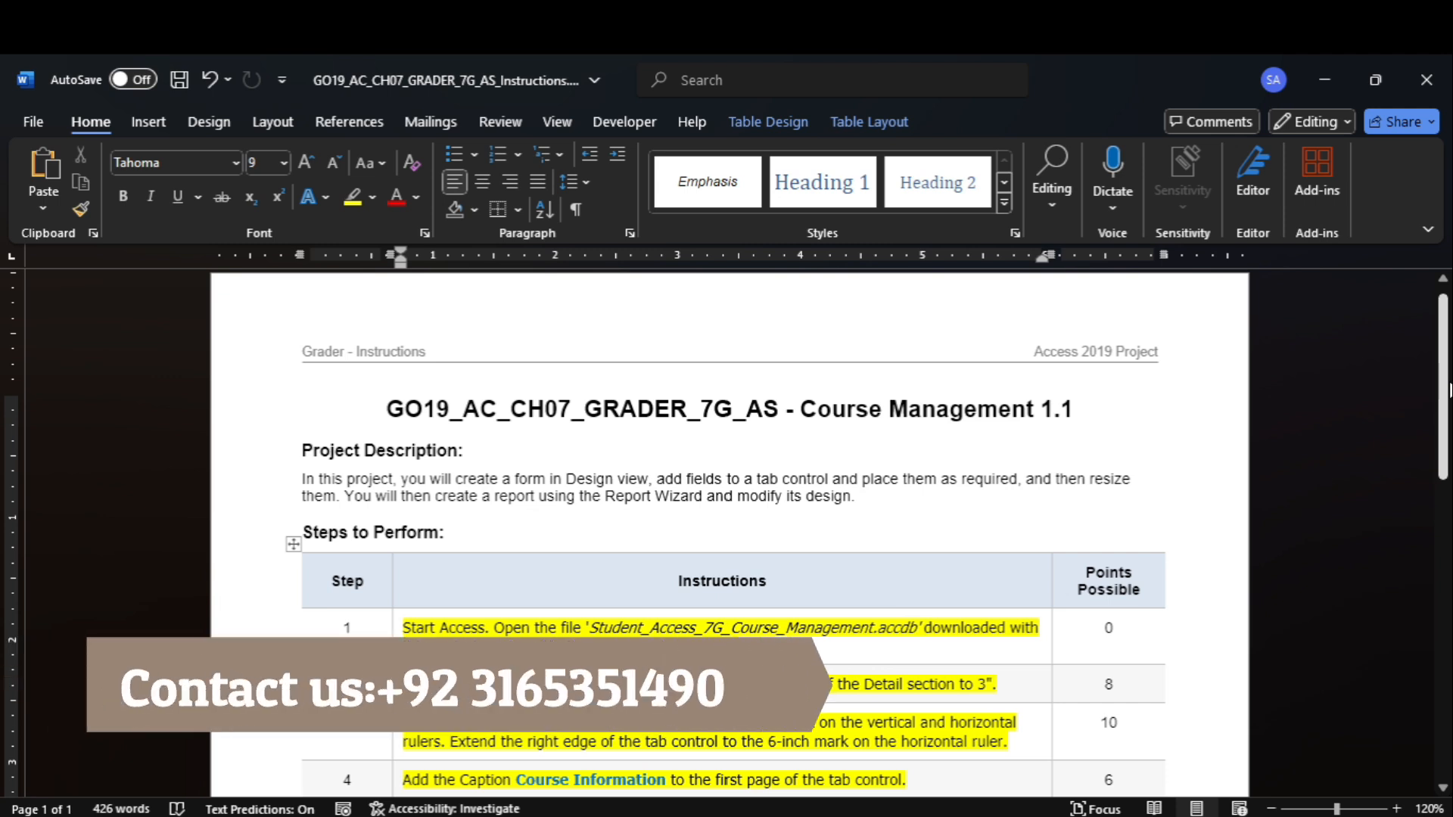
{"action": "left_click_drag", "start_coordinate": [1449, 390], "coordinate": [1449, 524]}
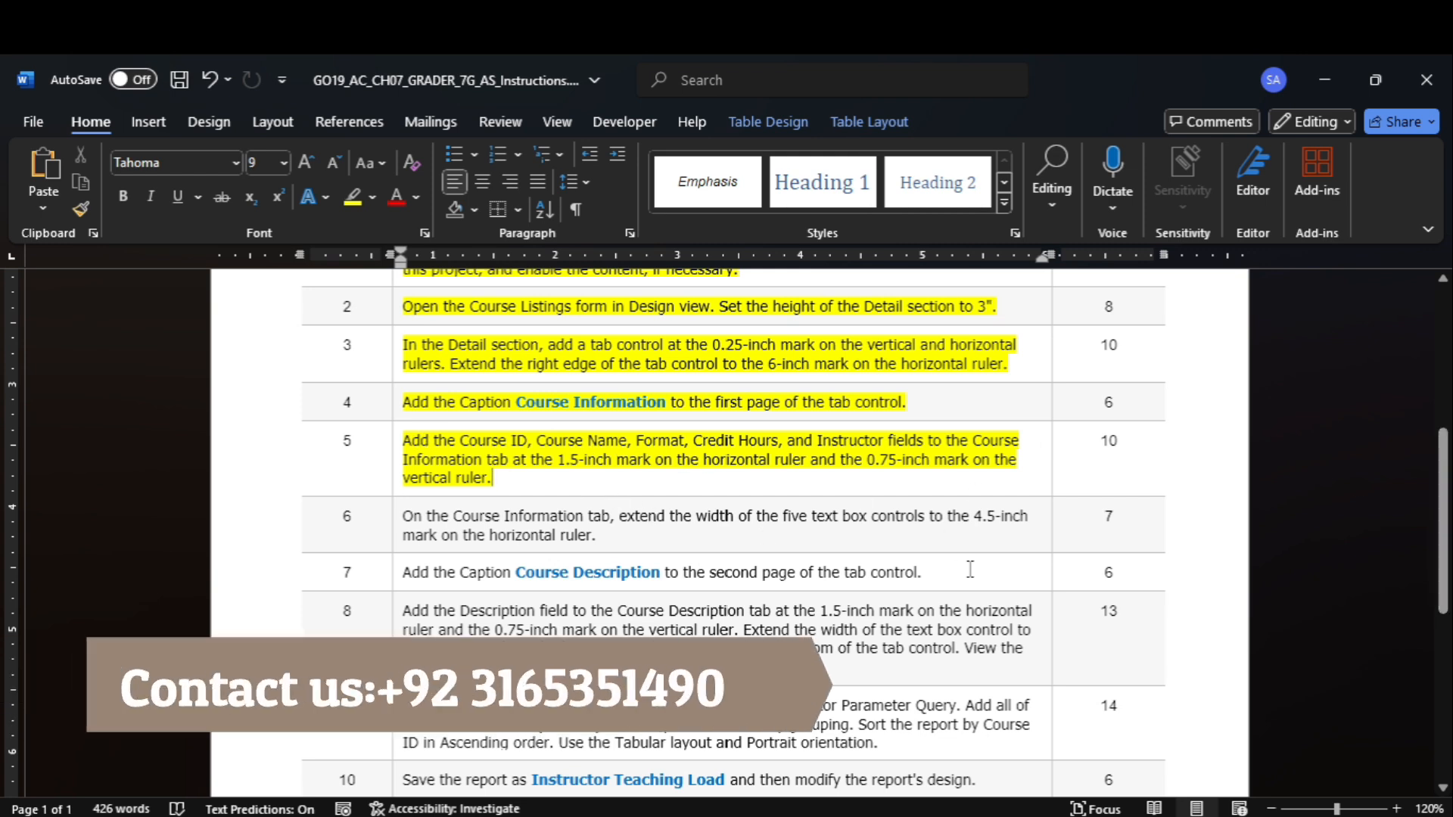
{"action": "mouse_move", "coordinate": [1125, 815]}
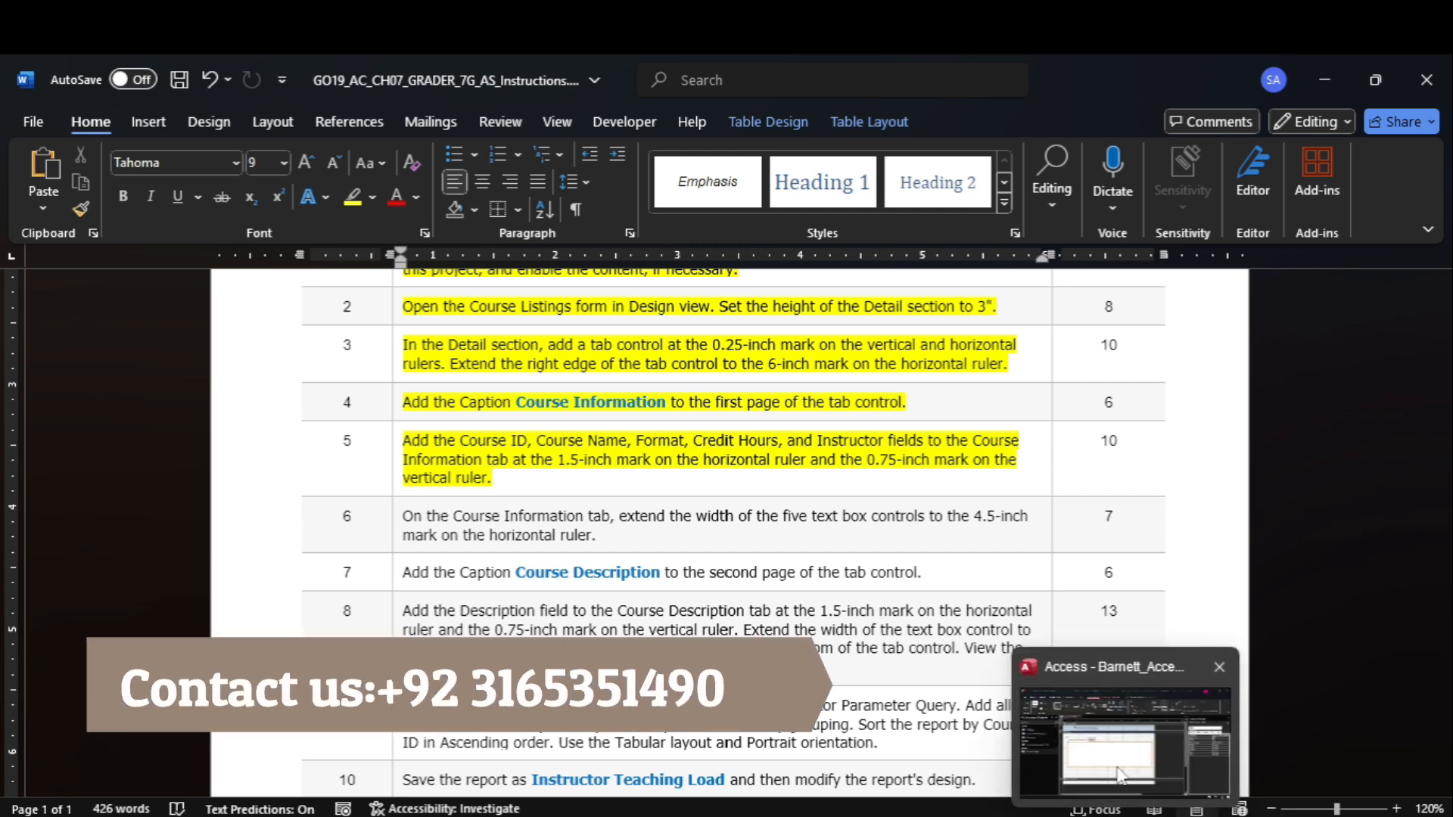
{"action": "left_click", "coordinate": [1122, 776]}
{"action": "left_click", "coordinate": [929, 156]}
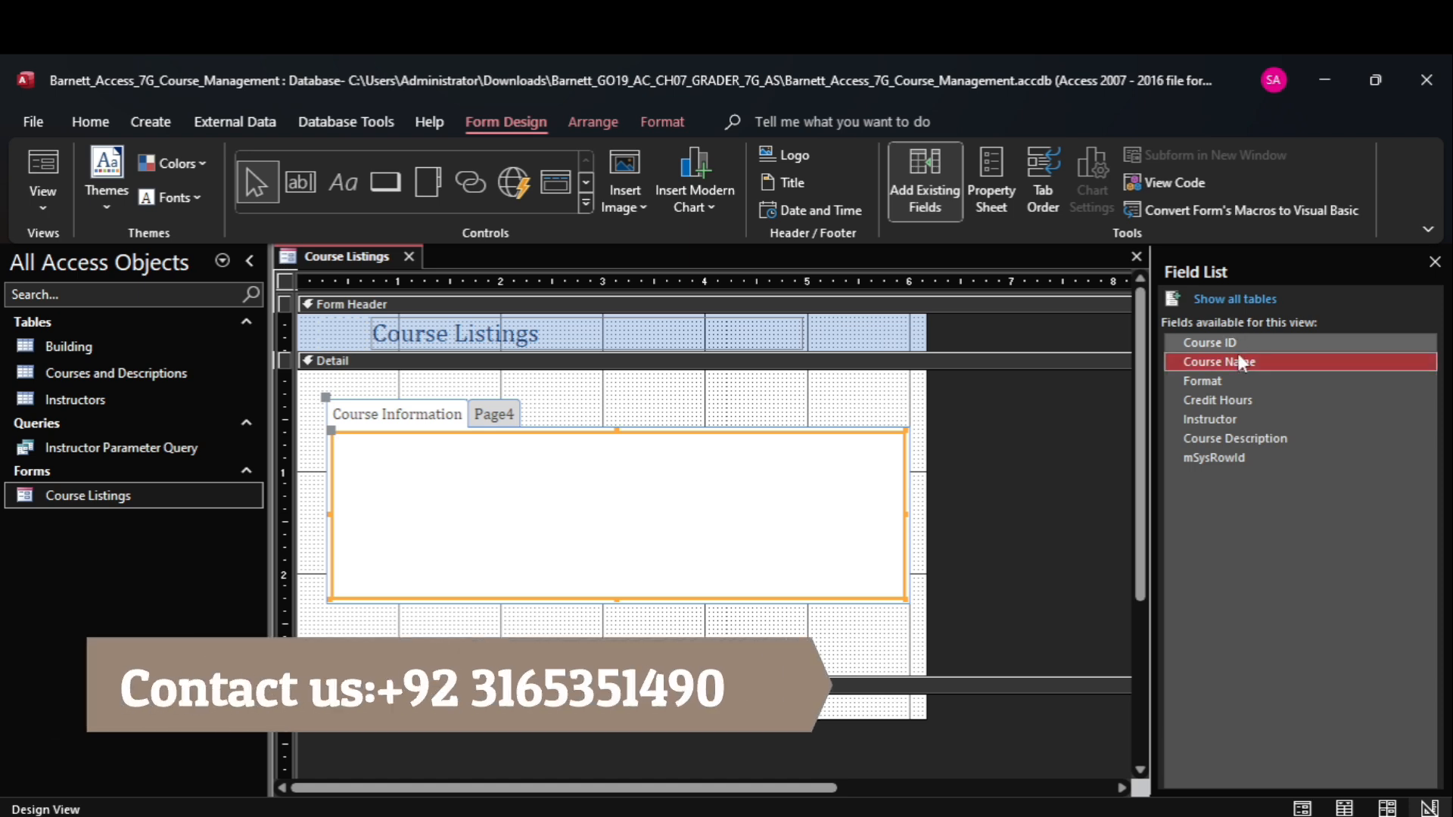
Add the Course ID, Course Name, Format, Credit Hours and Instructor fields to the Course Information page at the 1.5-inch horizontal and 0.75-inch vertical marks.
{"action": "mouse_move", "coordinate": [1081, 814]}
{"action": "mouse_move", "coordinate": [1083, 743]}
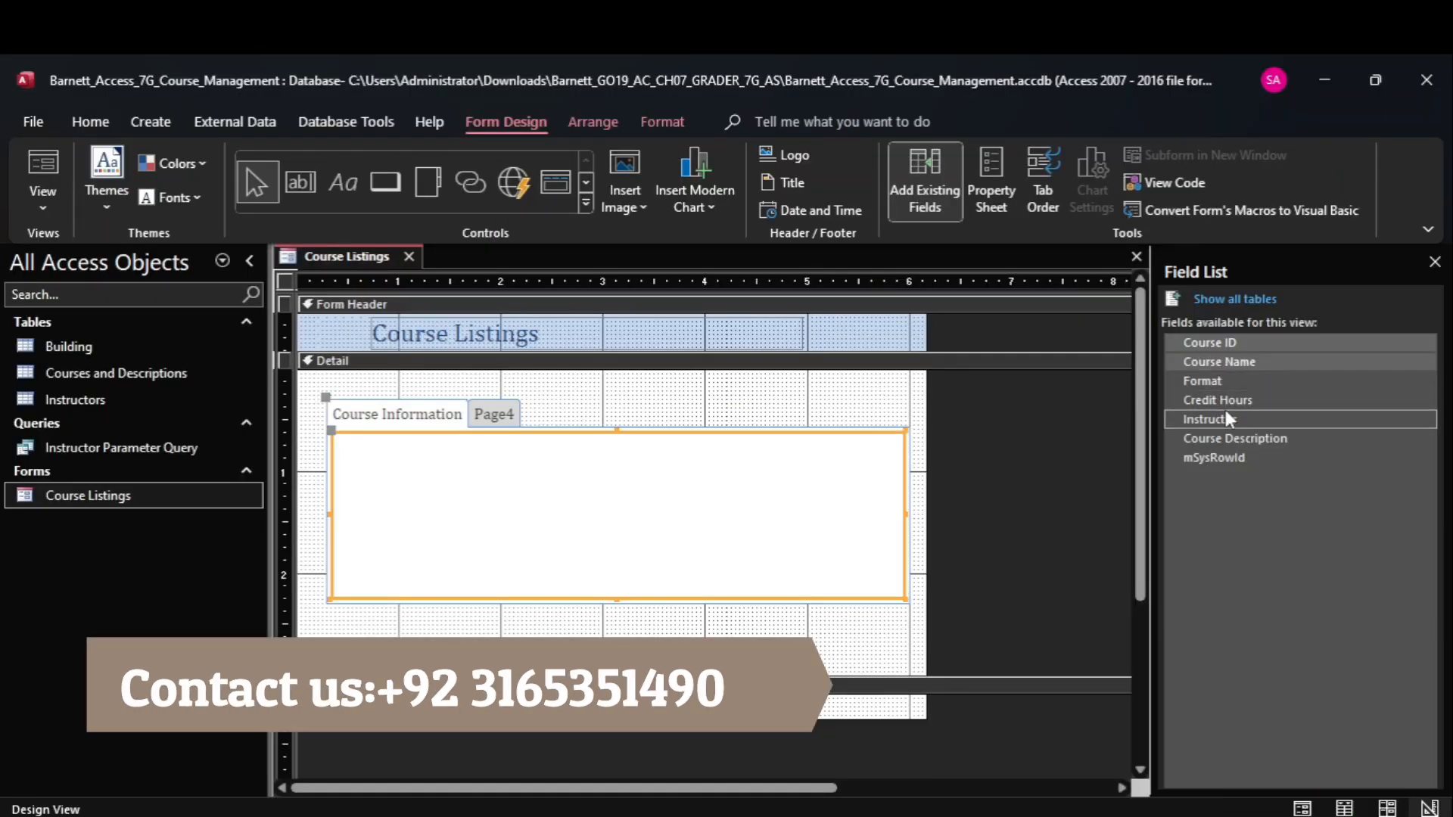
{"action": "left_click", "coordinate": [1228, 403], "text": "shift"}
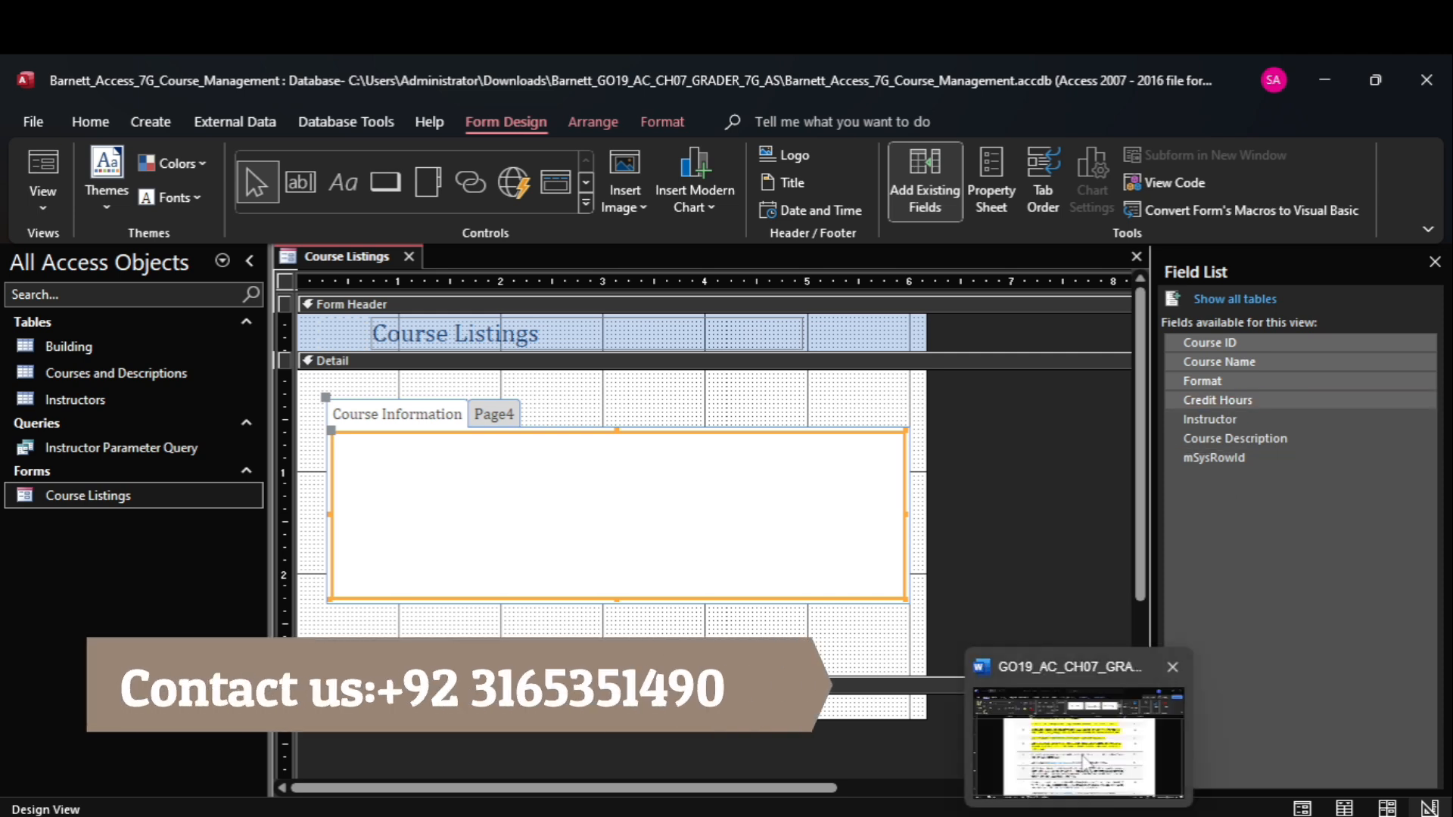
{"action": "left_click", "coordinate": [1086, 761]}
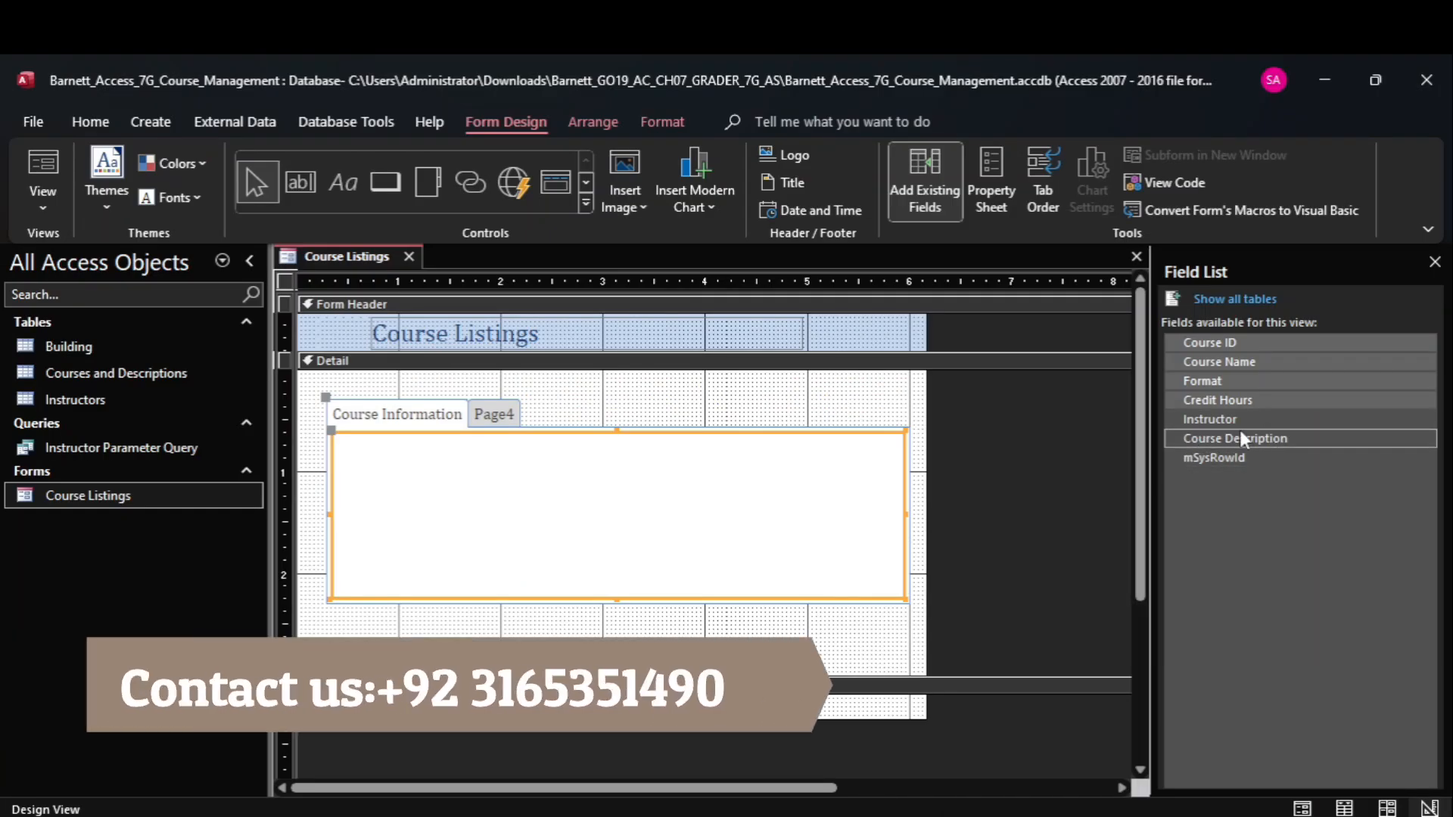
{"action": "left_click", "coordinate": [1233, 419], "text": "ctrl"}
{"action": "mouse_move", "coordinate": [1082, 815]}
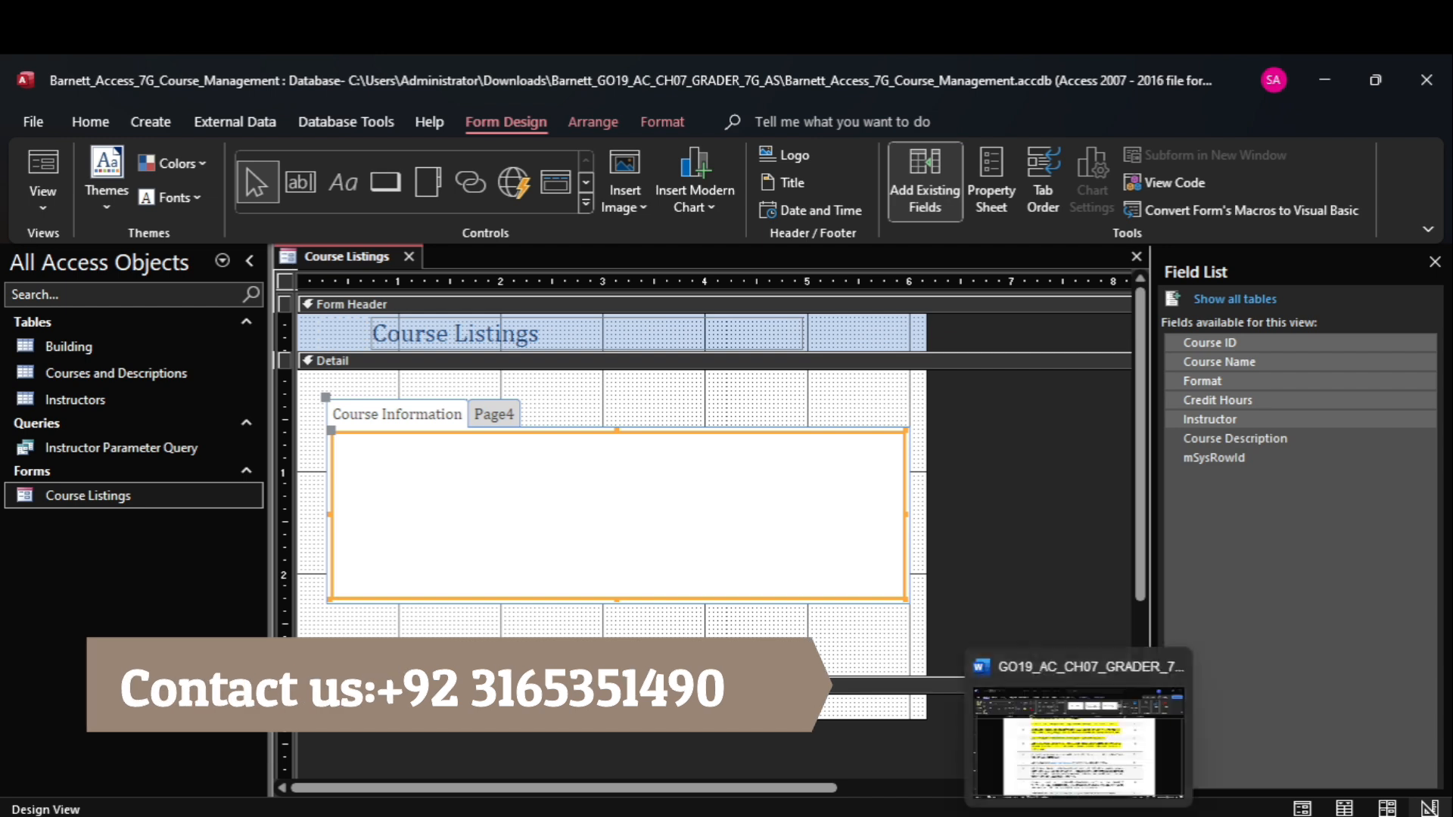
{"action": "mouse_move", "coordinate": [1070, 750]}
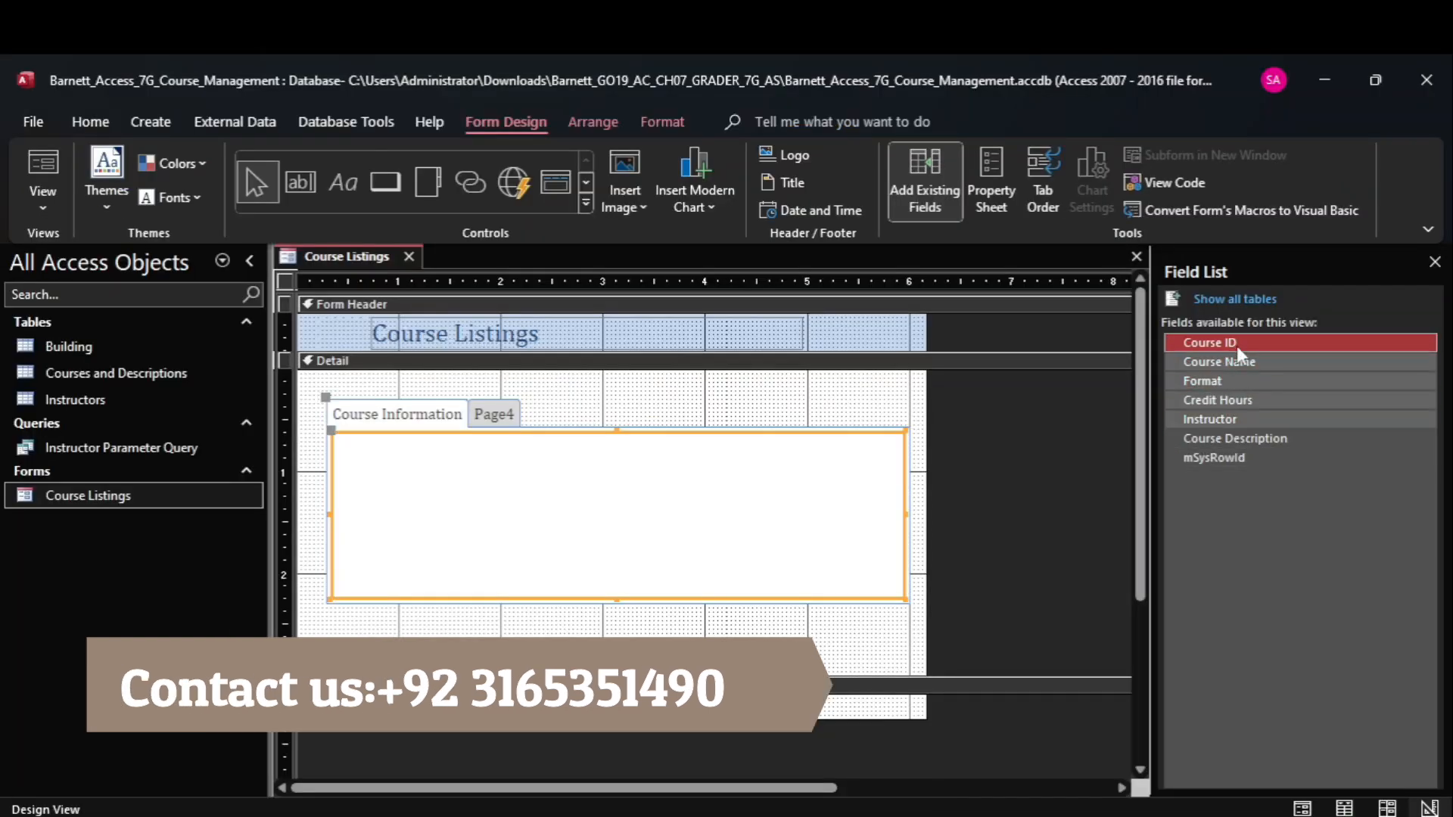
{"action": "left_click_drag", "start_coordinate": [1234, 342], "coordinate": [503, 483]}
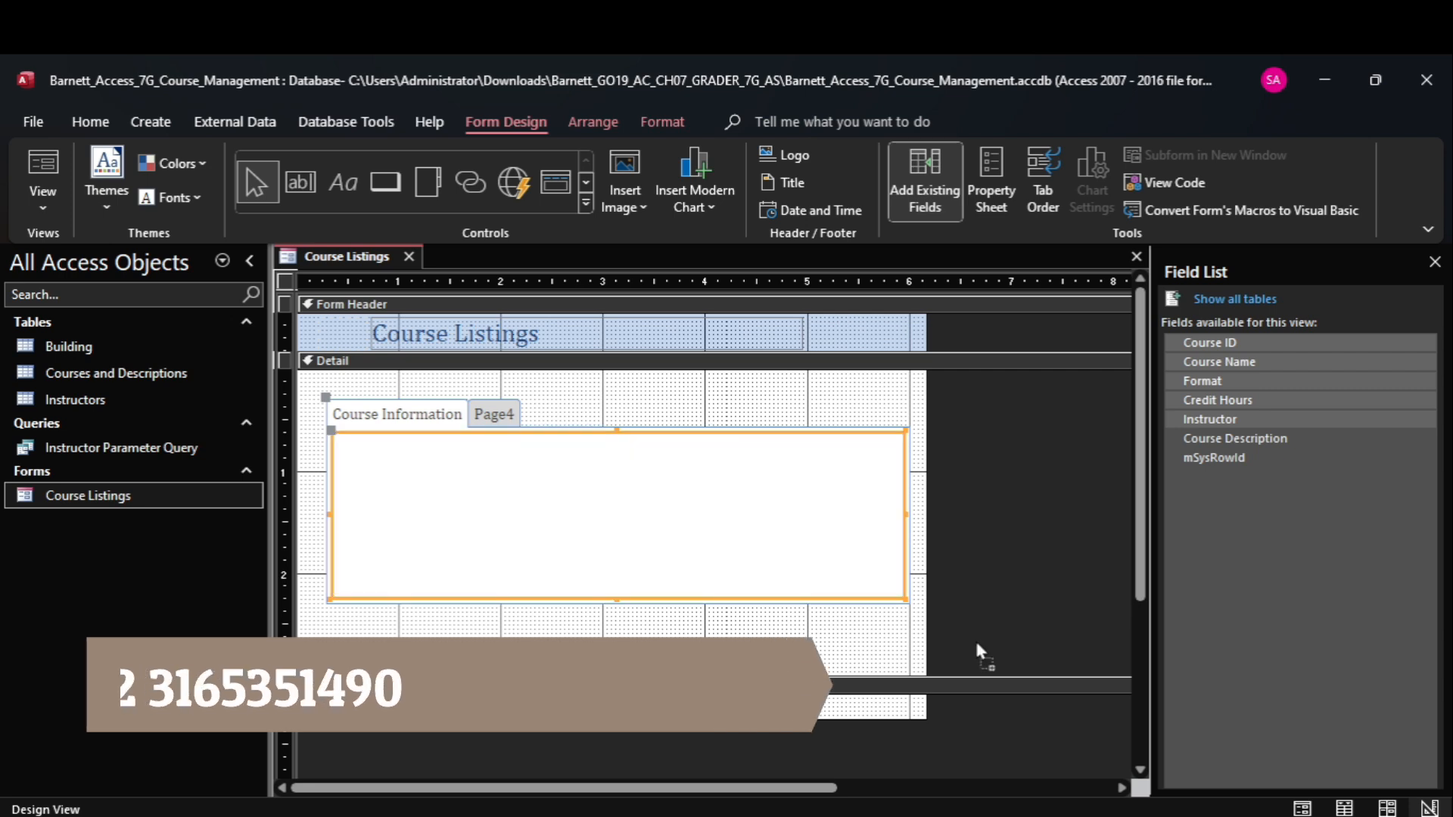
{"action": "left_click_drag", "start_coordinate": [1074, 747], "coordinate": [588, 498]}
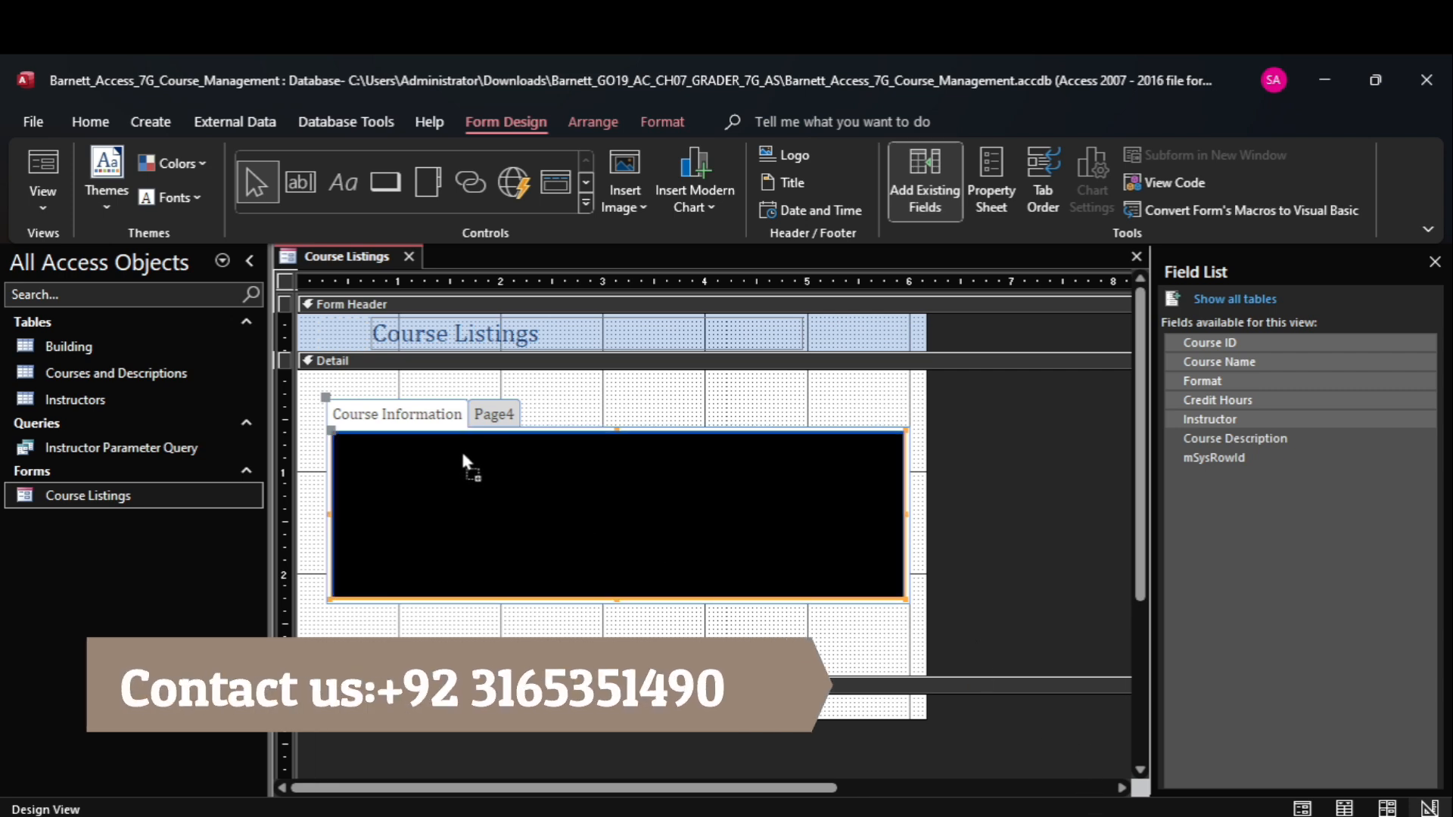
{"action": "left_click_drag", "start_coordinate": [463, 469], "coordinate": [463, 460]}
{"action": "left_click_drag", "start_coordinate": [459, 458], "coordinate": [460, 458]}
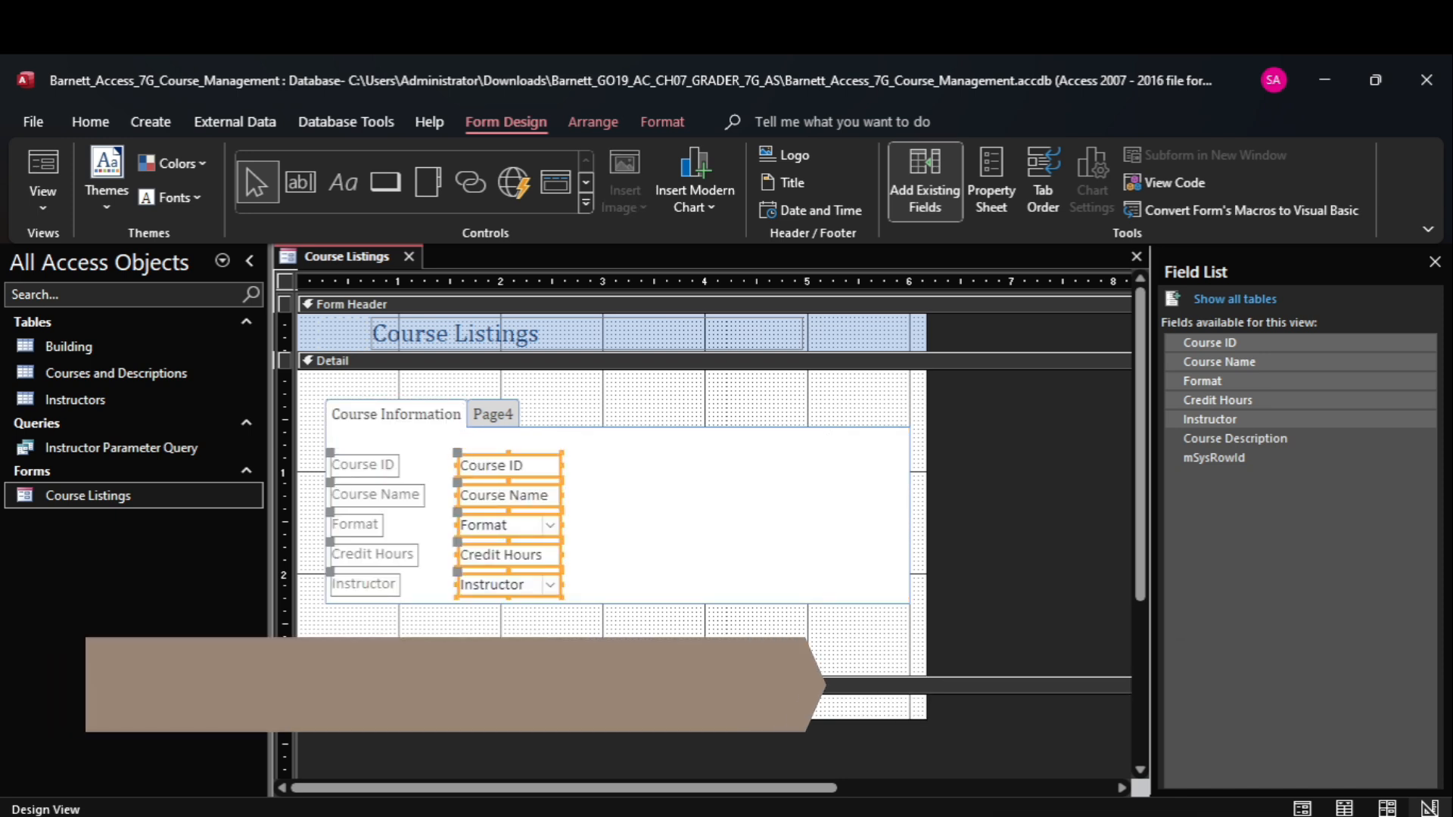
Switch to the Word instructions and highlight instruction 6, about widening the five text boxes, in yellow.
{"action": "left_click", "coordinate": [1079, 734]}
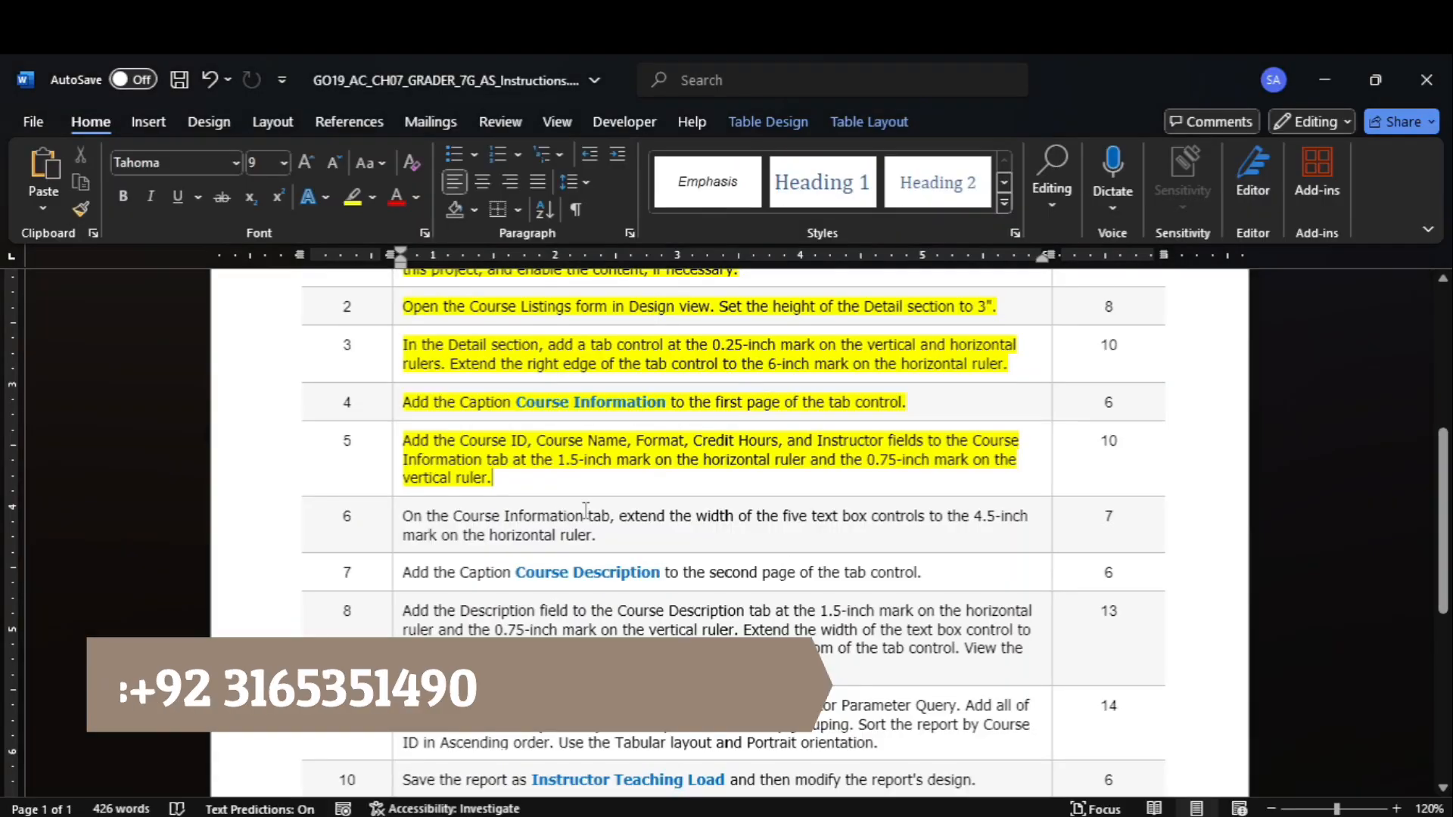
{"action": "left_click", "coordinate": [392, 532]}
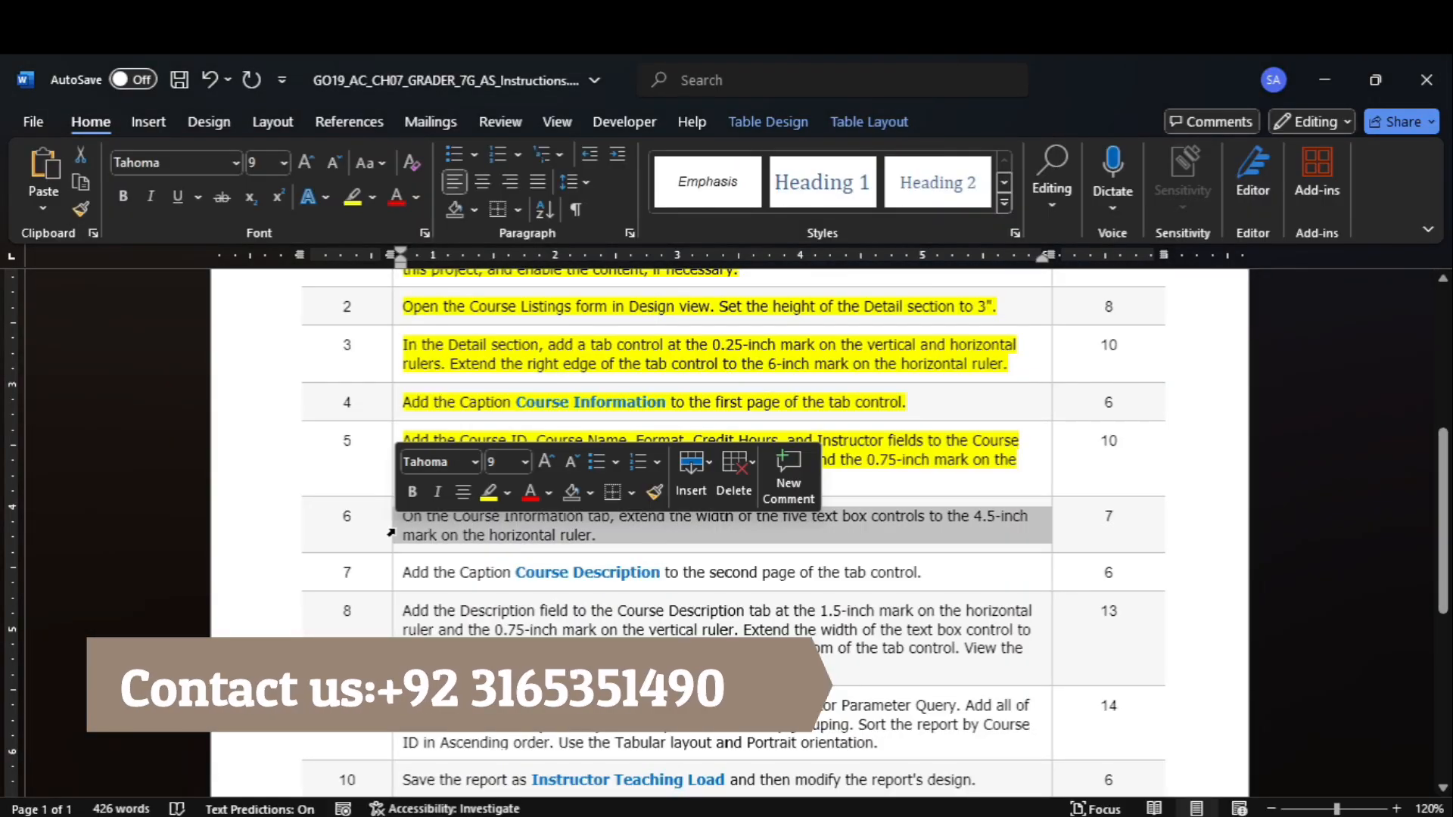
{"action": "left_click", "coordinate": [354, 195]}
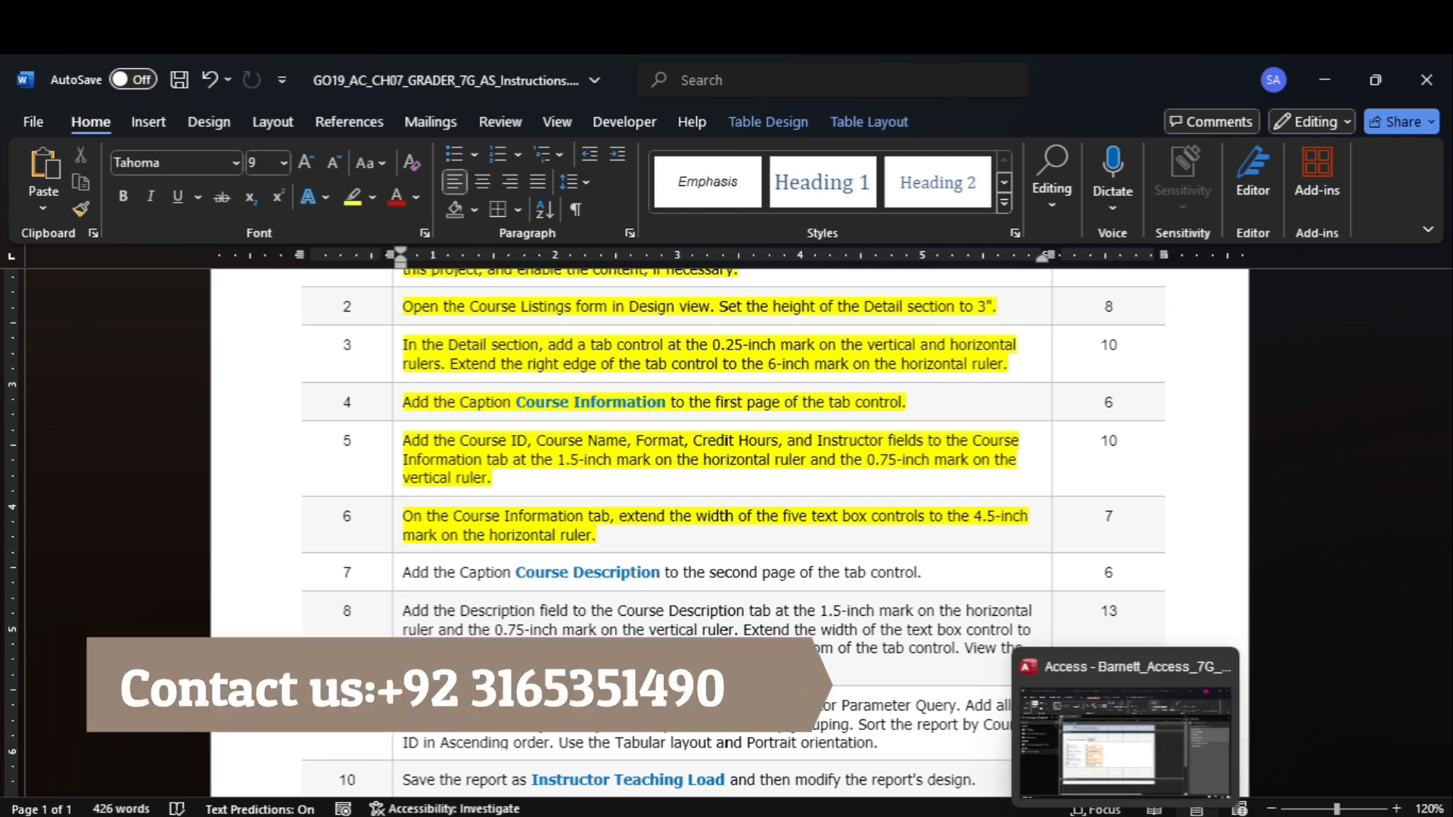
In Access, extend the right edge of the five field controls on the Course Information page to the 4.5-inch mark.
{"action": "left_click", "coordinate": [1079, 688]}
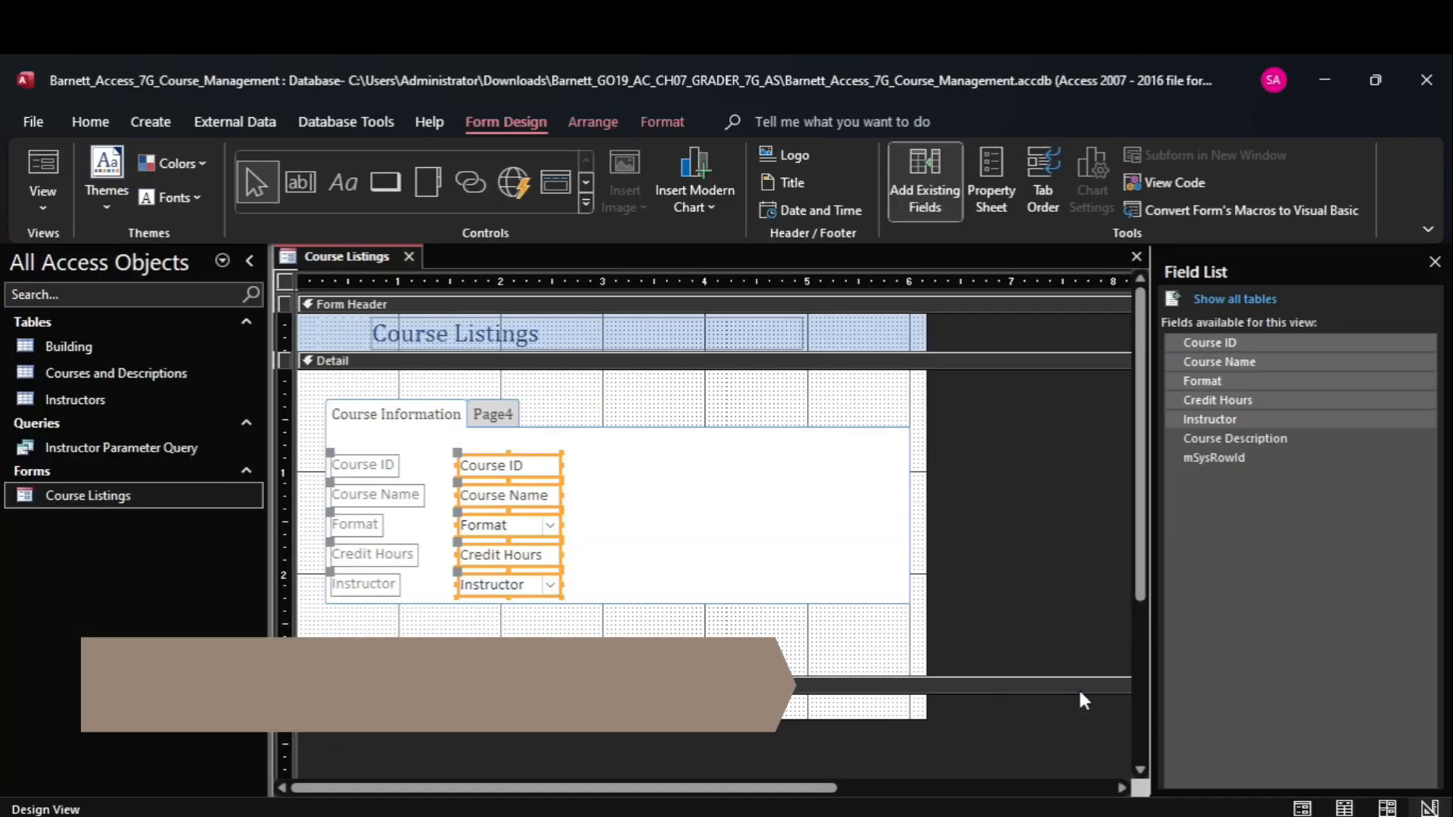
{"action": "left_click", "coordinate": [665, 479]}
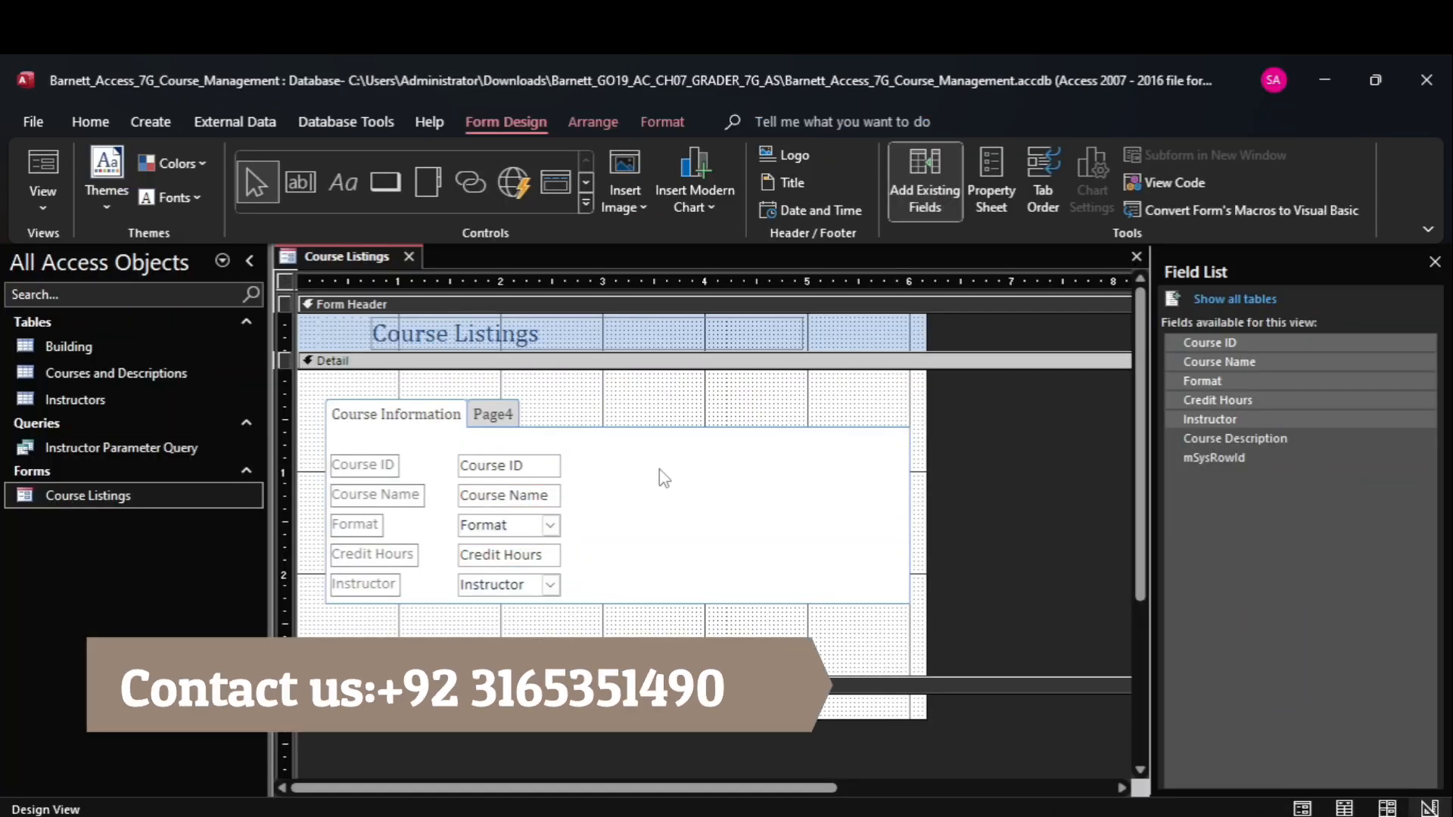
{"action": "left_click", "coordinate": [546, 466]}
{"action": "left_click", "coordinate": [547, 500], "text": "shift"}
{"action": "left_click", "coordinate": [540, 530], "text": "shift"}
{"action": "left_click", "coordinate": [537, 561], "text": "shift"}
{"action": "left_click", "coordinate": [538, 585], "text": "shift"}
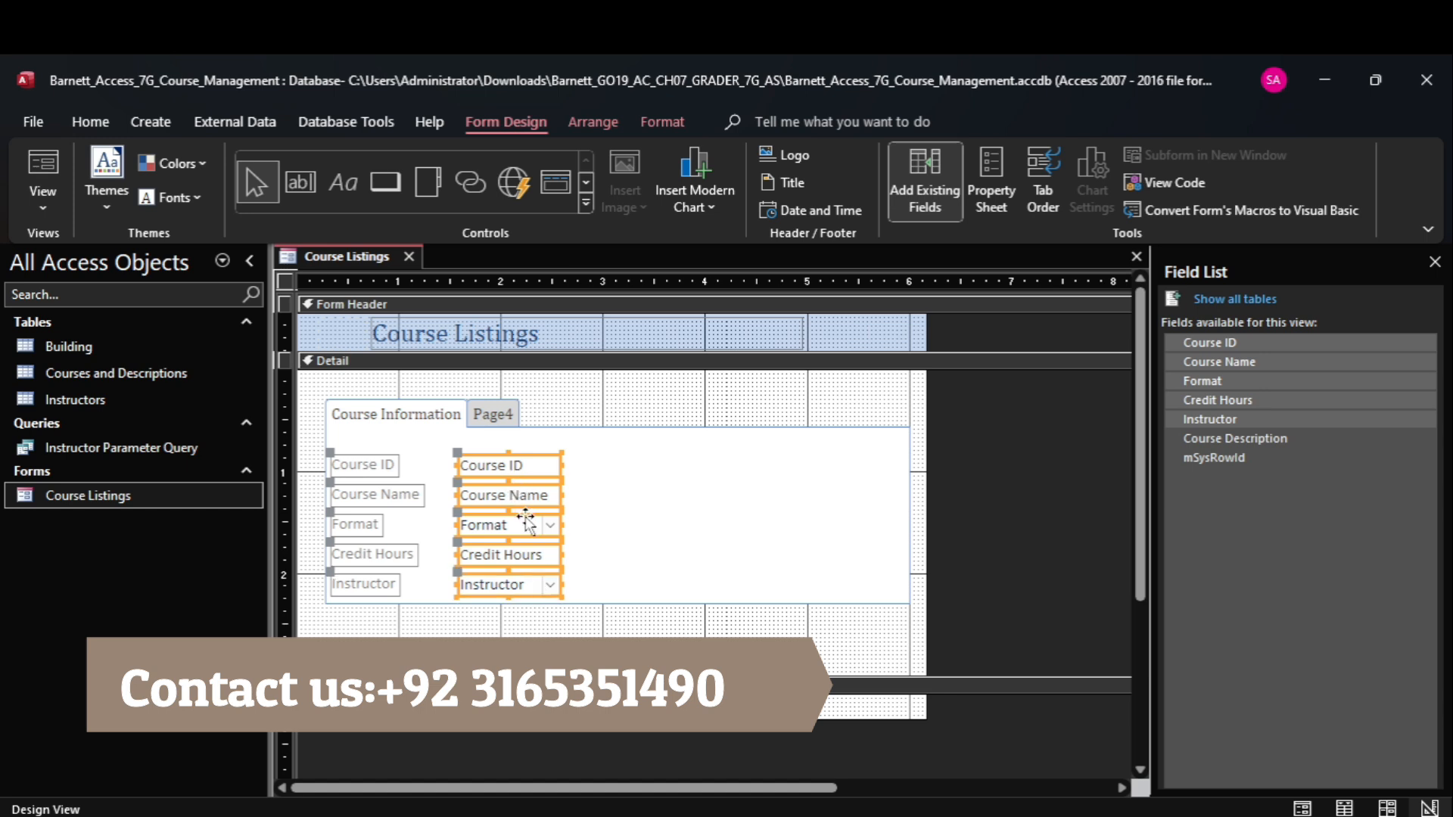
{"action": "mouse_move", "coordinate": [1079, 816]}
{"action": "mouse_move", "coordinate": [1110, 736]}
{"action": "left_click_drag", "start_coordinate": [560, 469], "coordinate": [755, 492]}
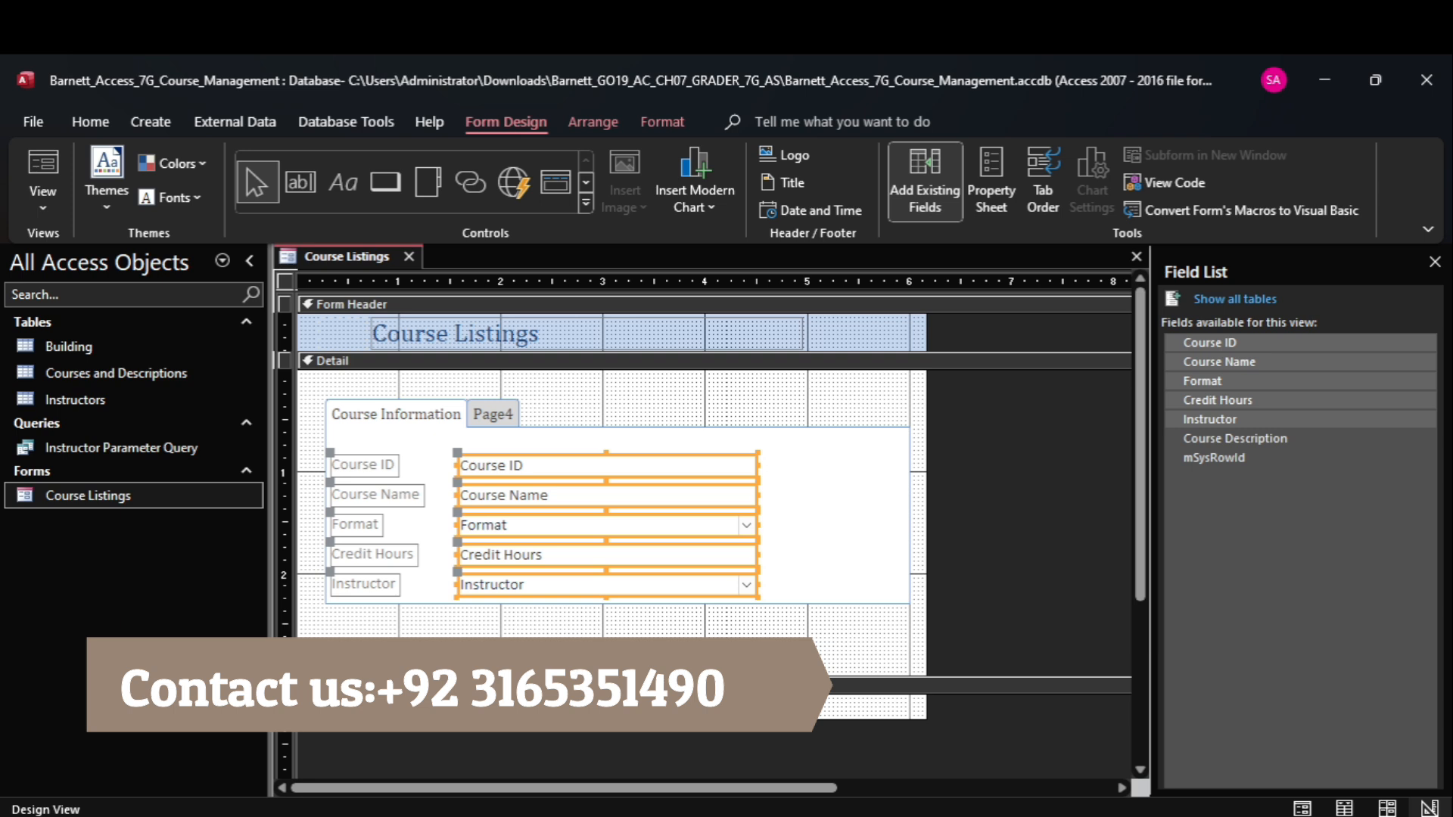
Switch to the Word instructions and read through the remaining steps on the Course Description tab and the report.
{"action": "left_click", "coordinate": [1080, 738]}
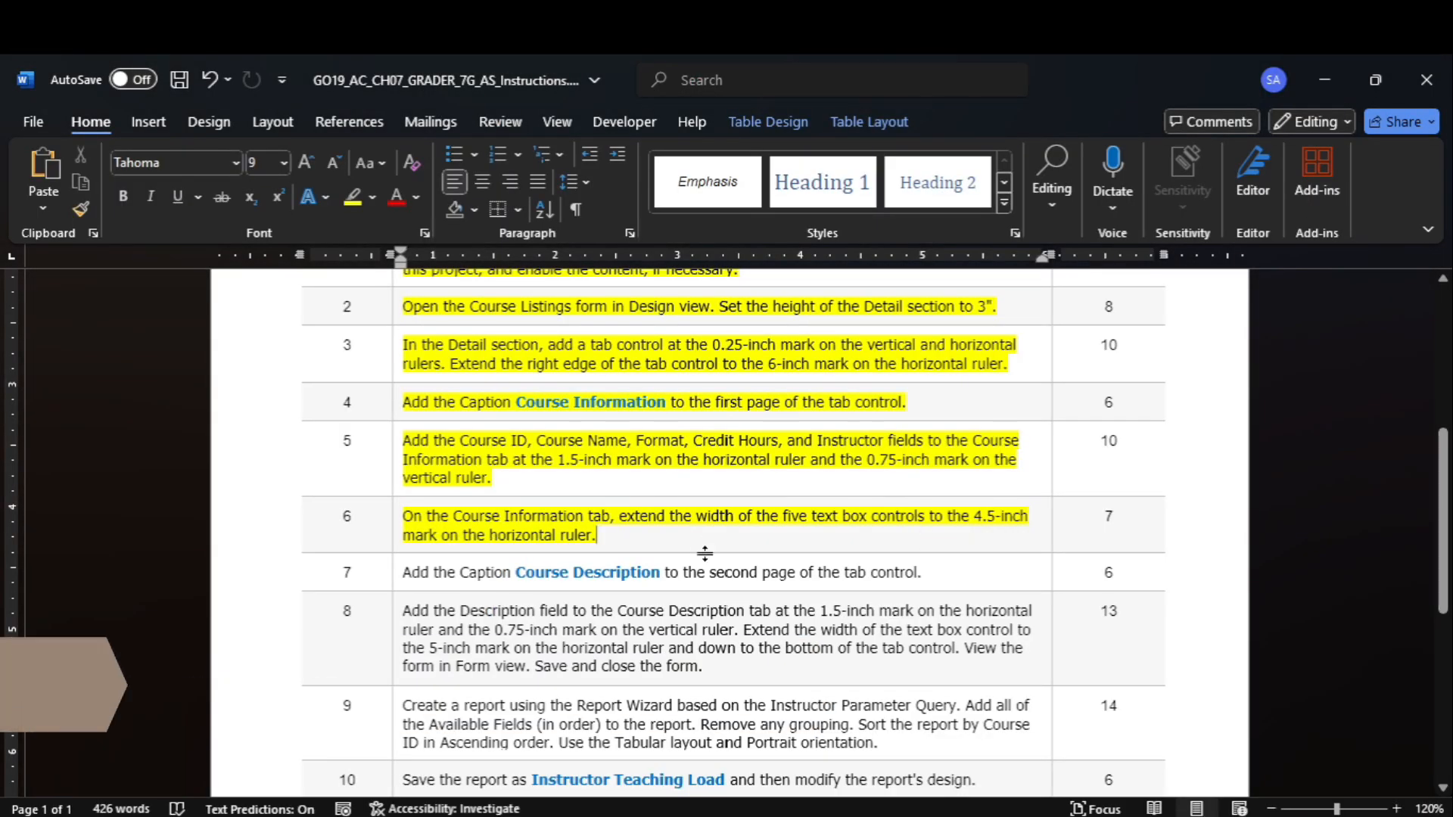
{"action": "left_click_drag", "start_coordinate": [1443, 532], "coordinate": [1365, 293]}
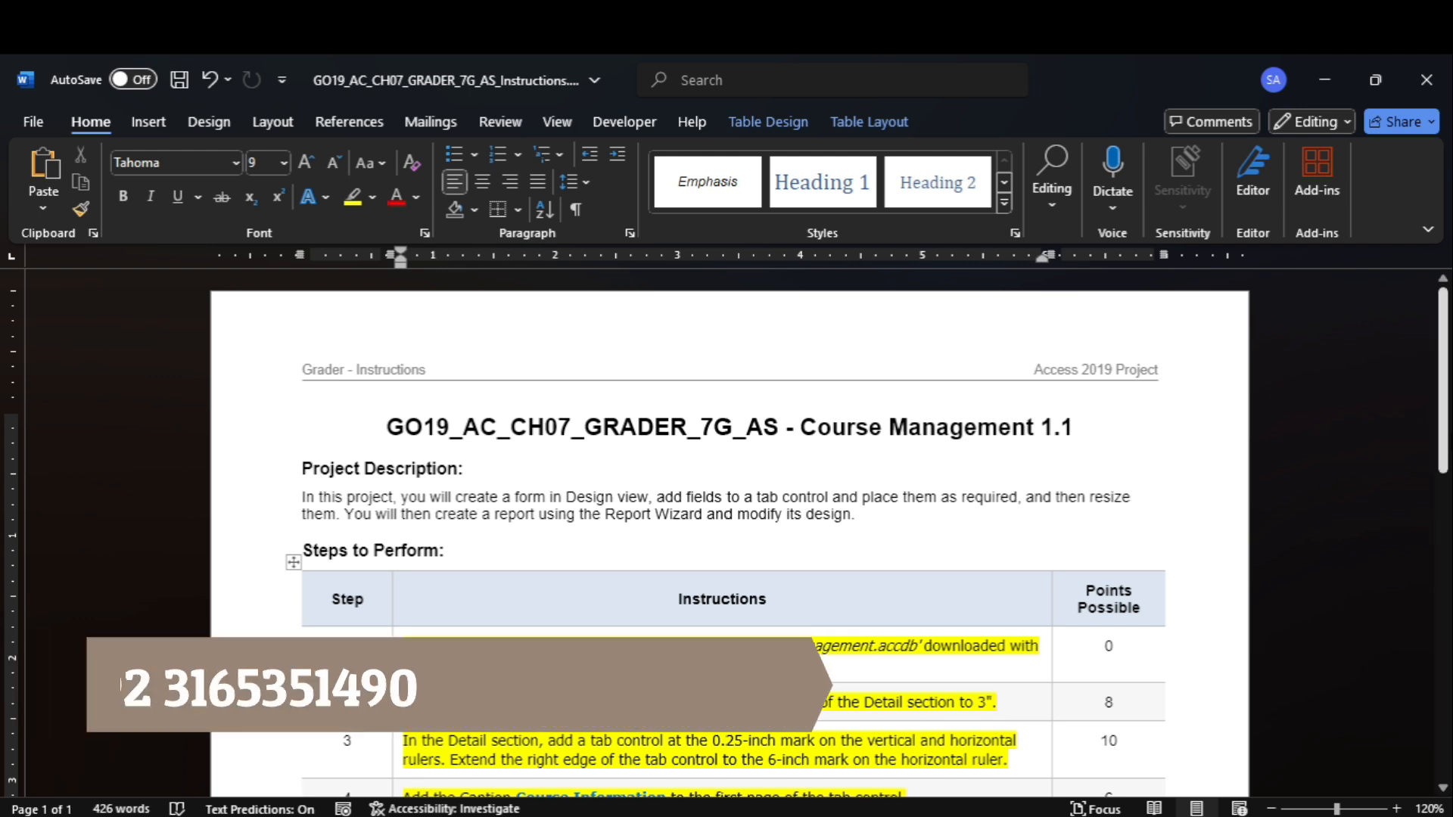
{"action": "scroll", "coordinate": [1319, 437], "scroll_direction": "down", "scroll_amount": 5}
{"action": "scroll", "coordinate": [730, 530], "scroll_direction": "down", "scroll_amount": 1}
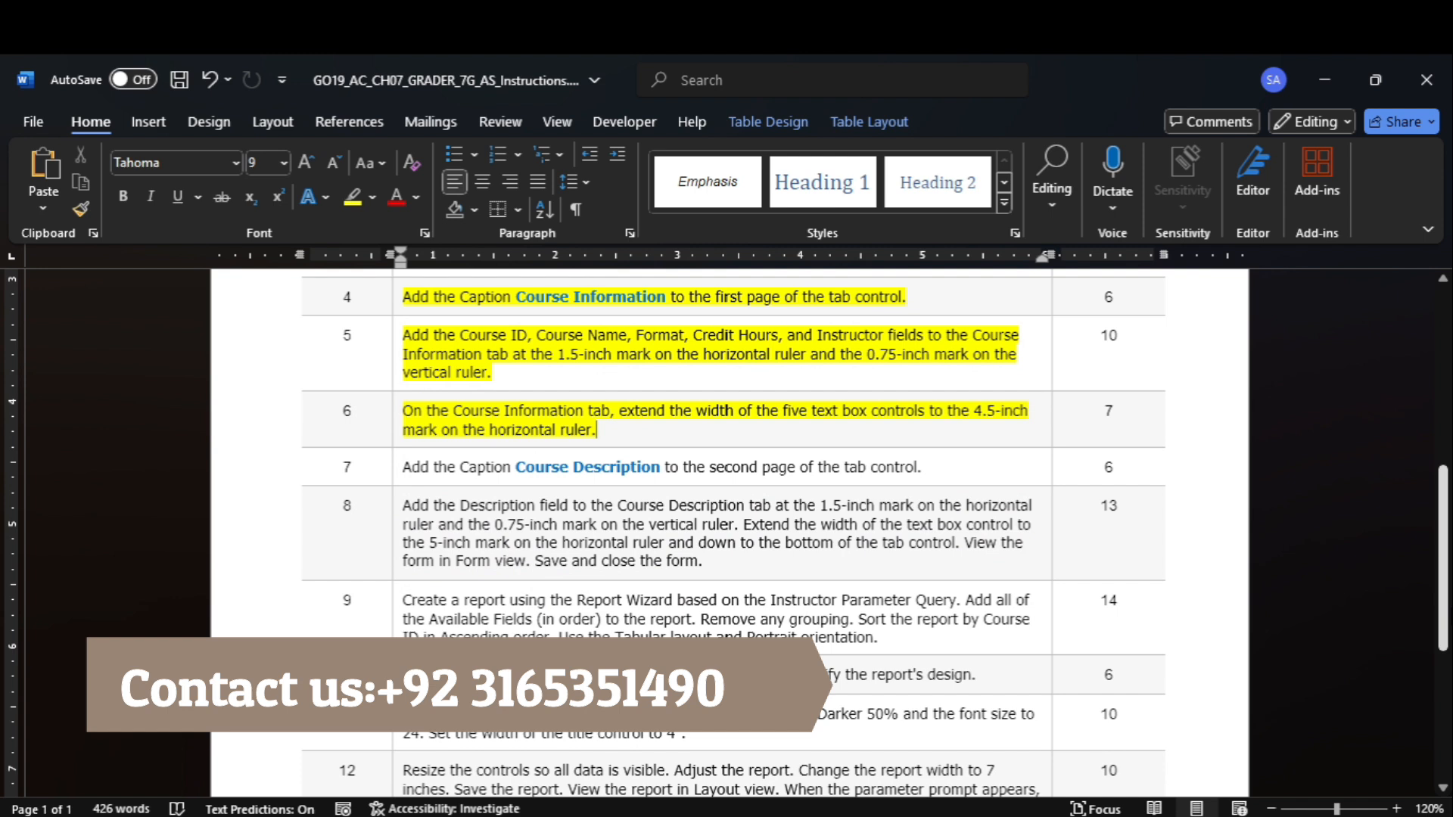
{"action": "left_click_drag", "start_coordinate": [1443, 562], "coordinate": [1444, 599]}
{"action": "scroll", "coordinate": [731, 530], "scroll_direction": "up", "scroll_amount": 8}
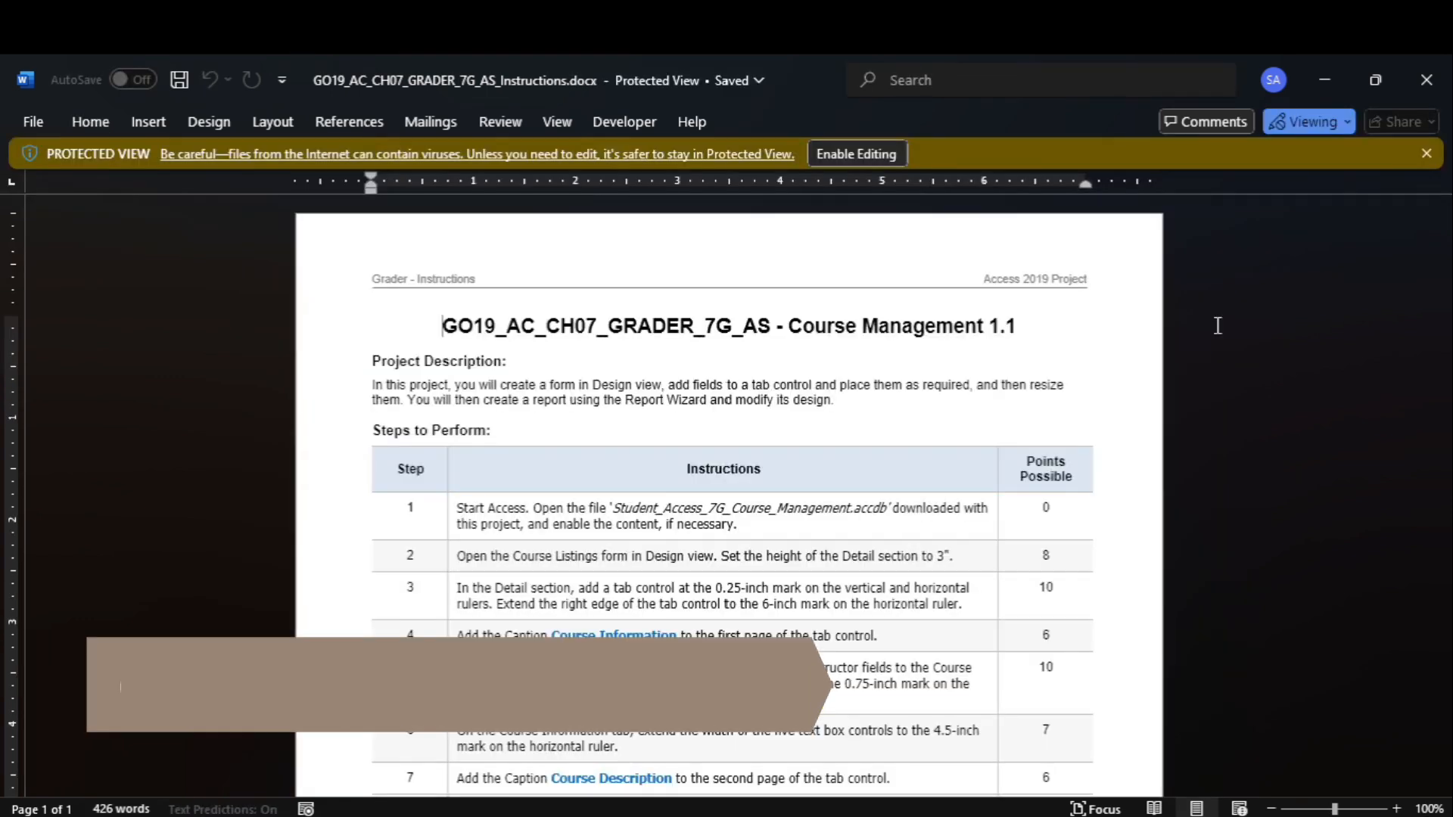
Enable editing in the newly opened Word instructions document and highlight instruction 1 in yellow.
{"action": "left_click", "coordinate": [875, 155]}
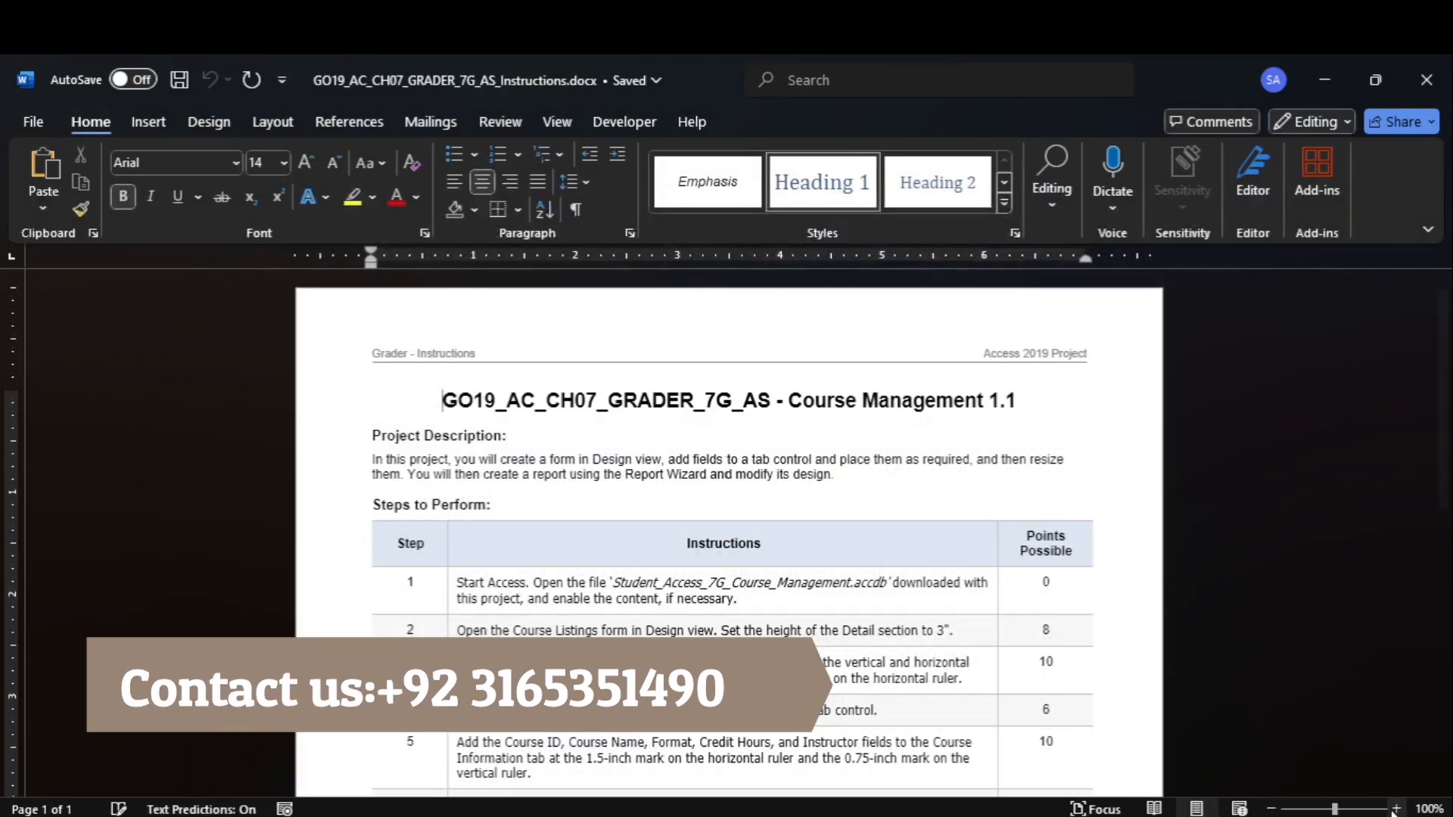
{"action": "left_click", "coordinate": [1395, 809]}
{"action": "left_click", "coordinate": [1395, 808]}
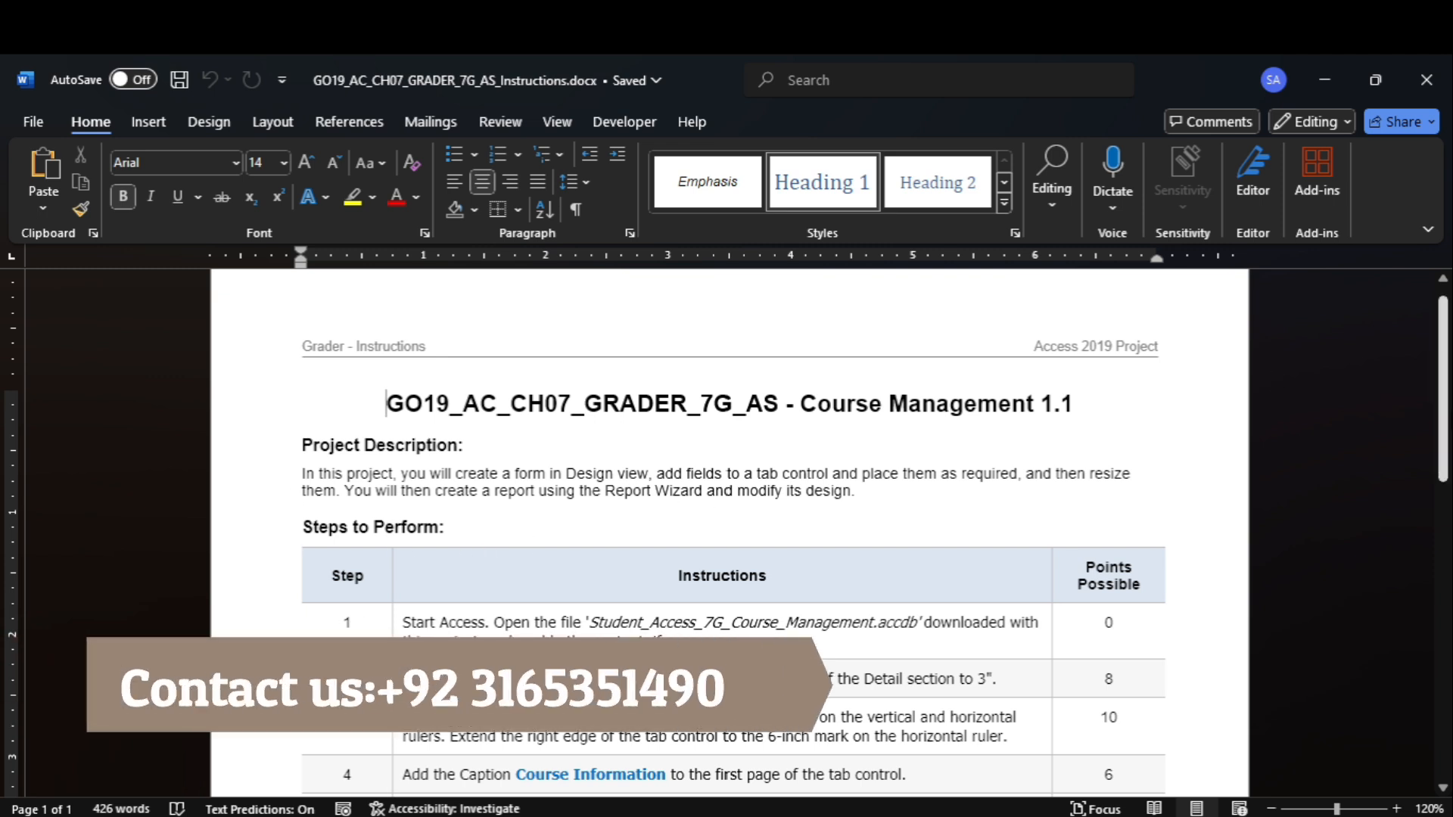
{"action": "scroll", "coordinate": [445, 542], "scroll_direction": "down", "scroll_amount": 3}
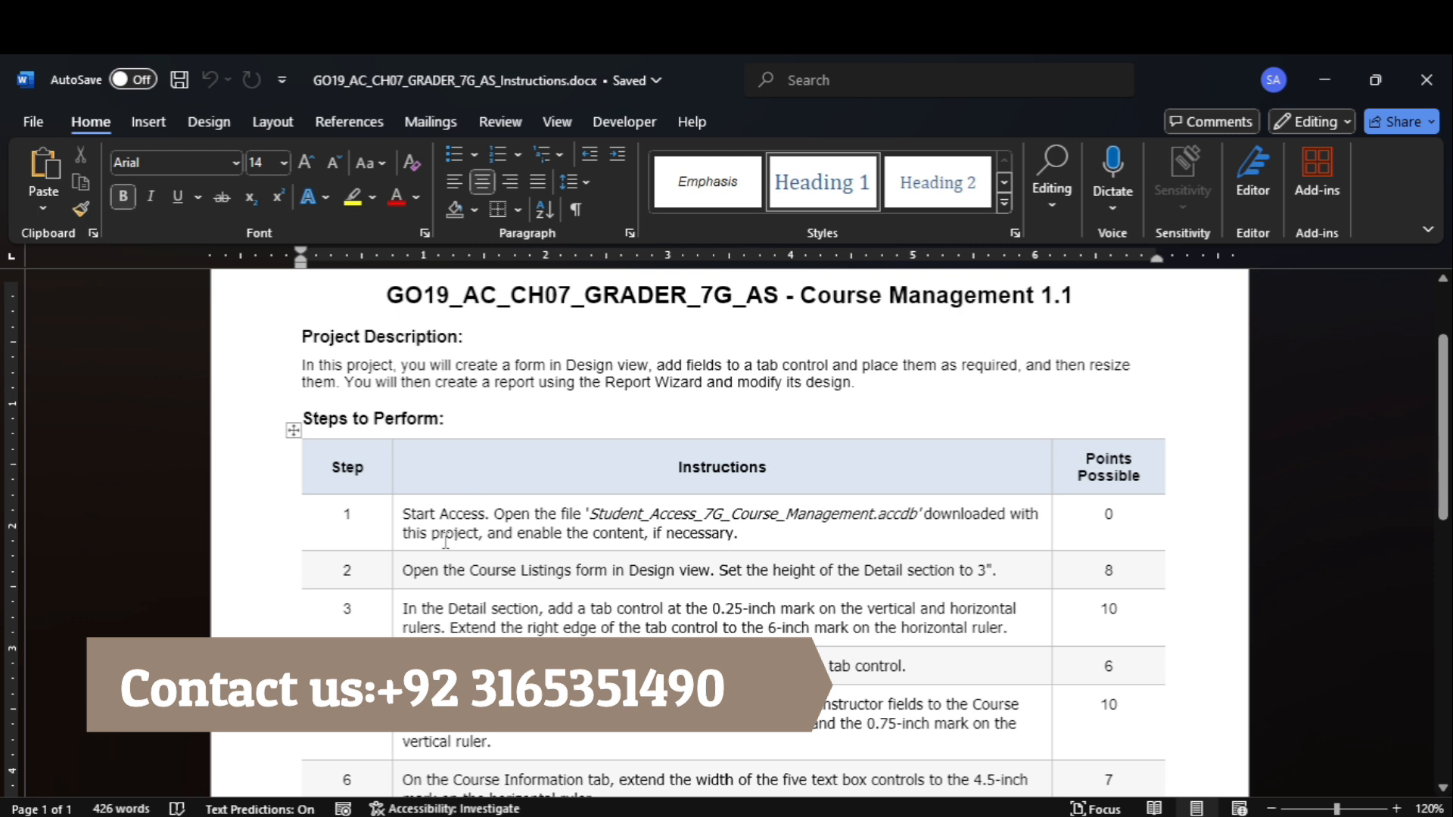
{"action": "left_click", "coordinate": [395, 530]}
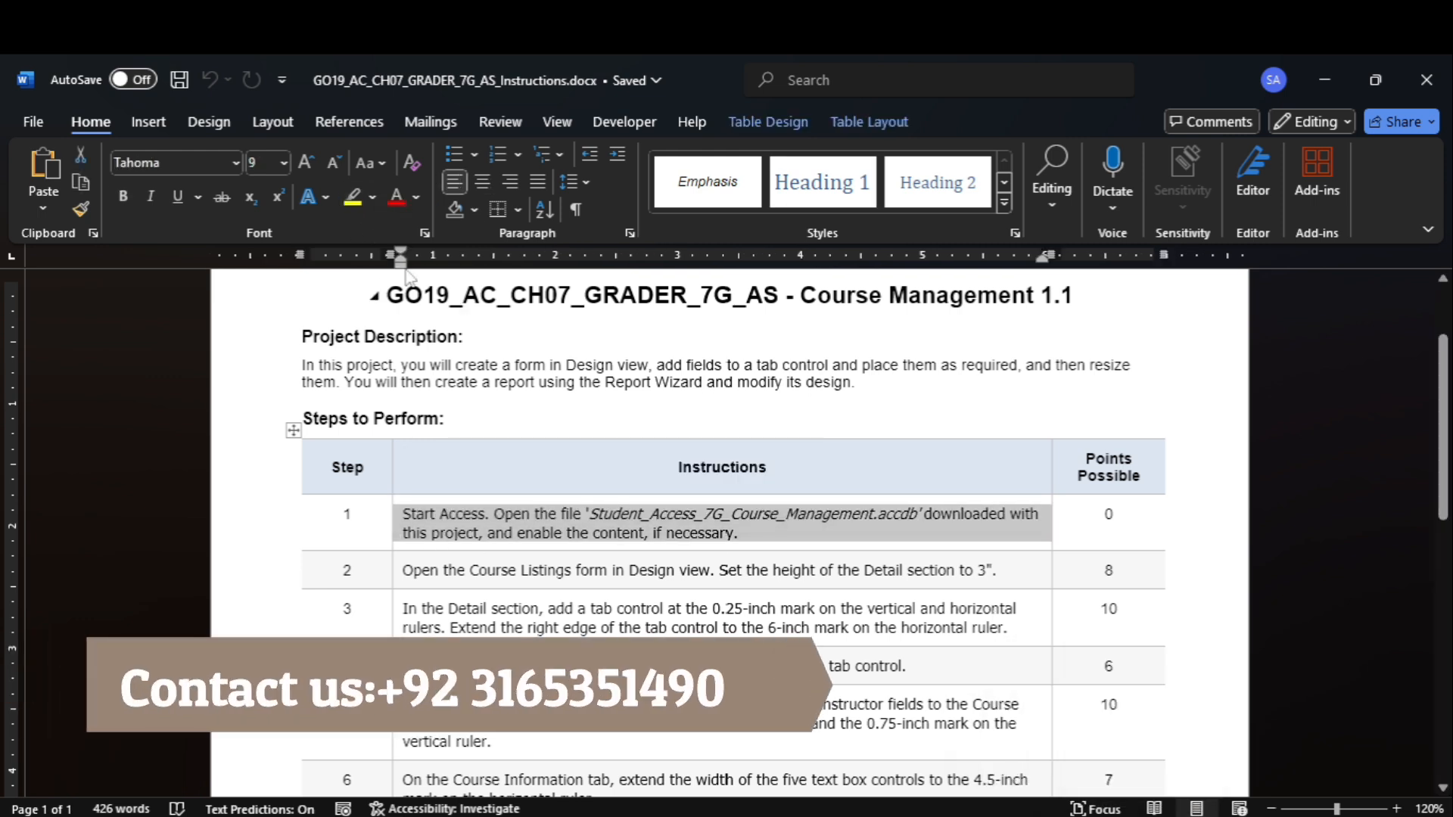
{"action": "left_click", "coordinate": [352, 196]}
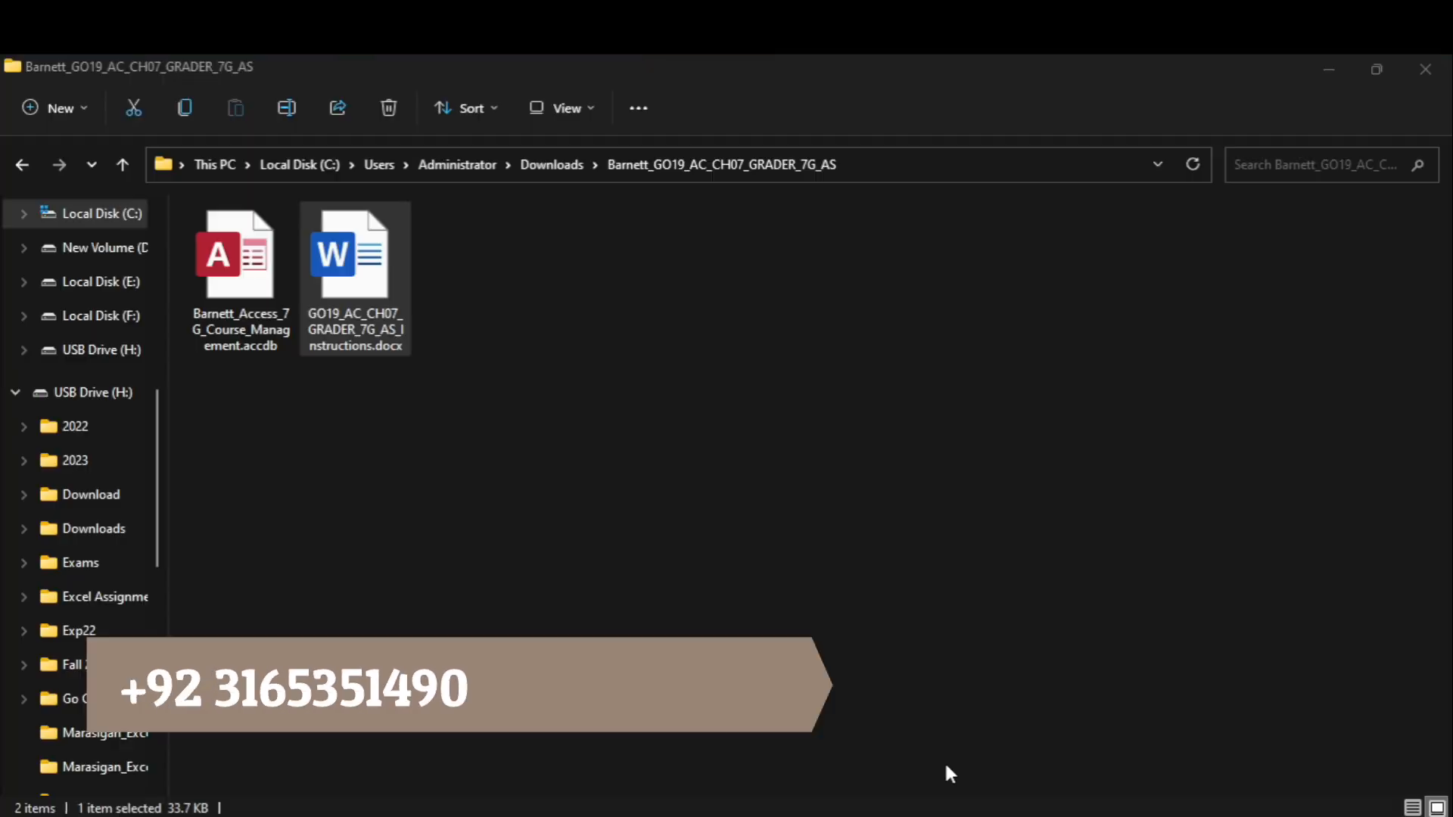
Open the Course Management Access database from the project folder, and highlight instruction 2 in yellow in the Word document.
{"action": "double_click", "coordinate": [259, 295]}
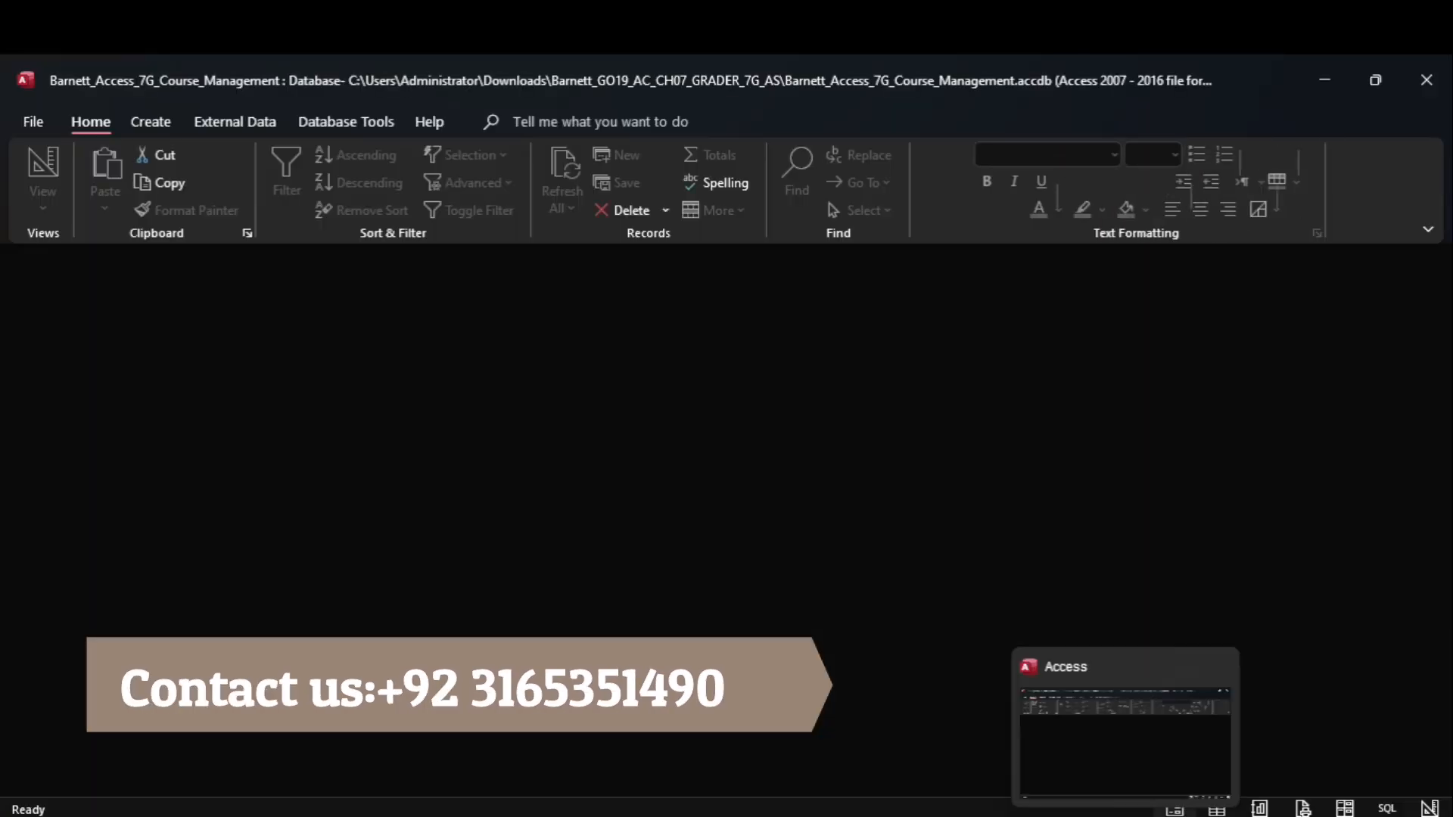
{"action": "mouse_move", "coordinate": [1081, 814]}
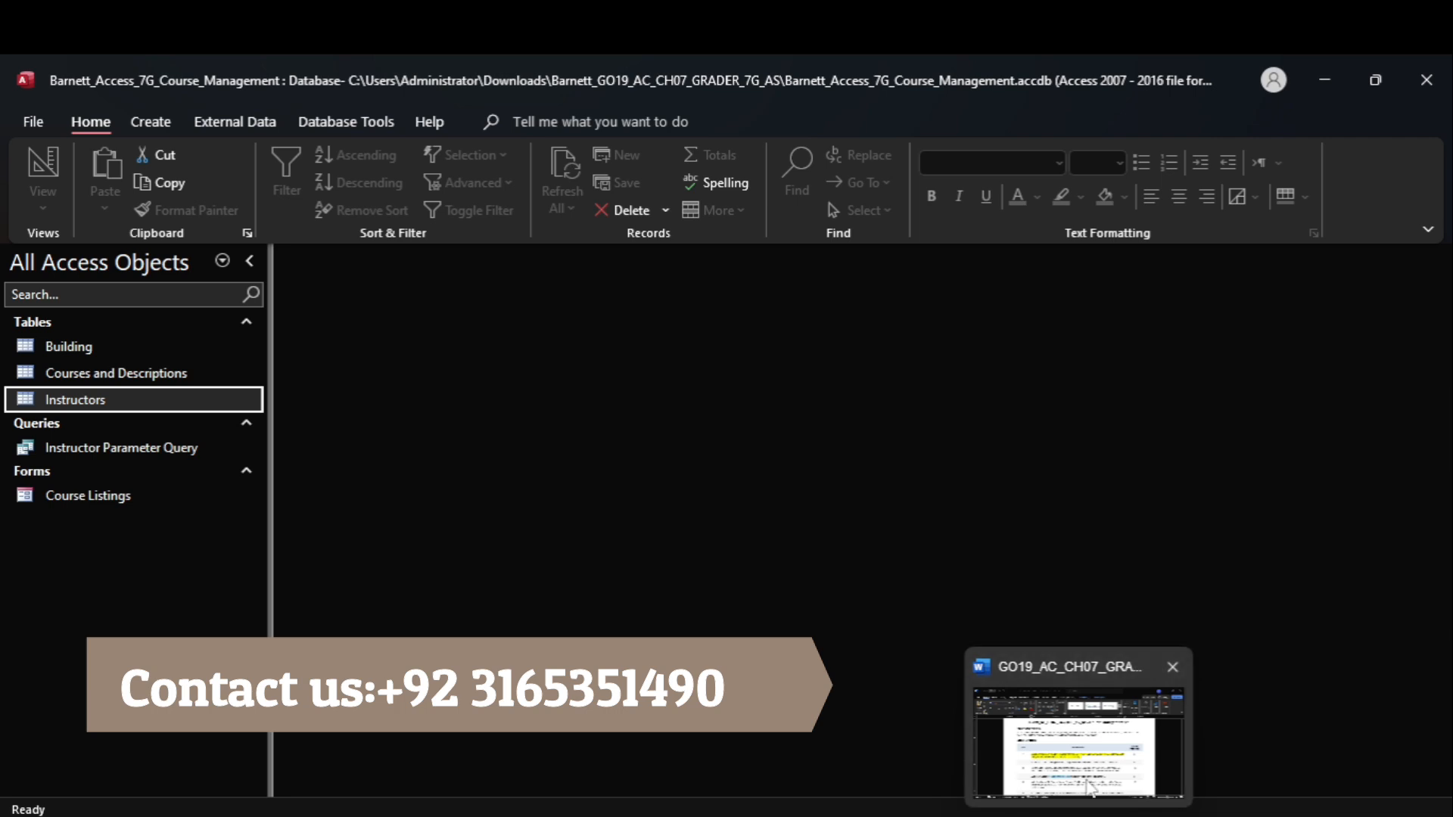
{"action": "left_click", "coordinate": [1081, 749]}
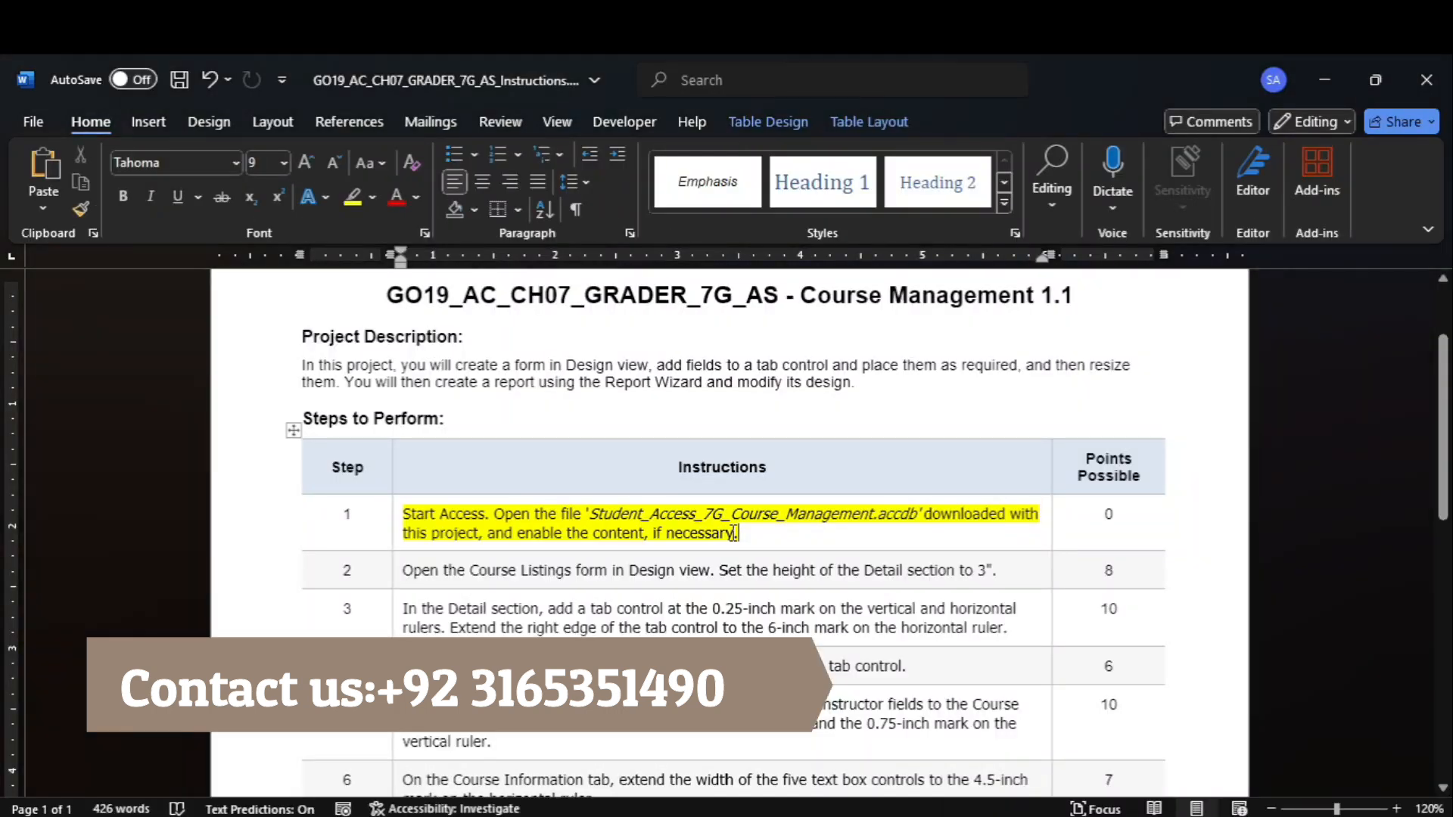
{"action": "left_click", "coordinate": [397, 581]}
{"action": "left_click", "coordinate": [352, 197]}
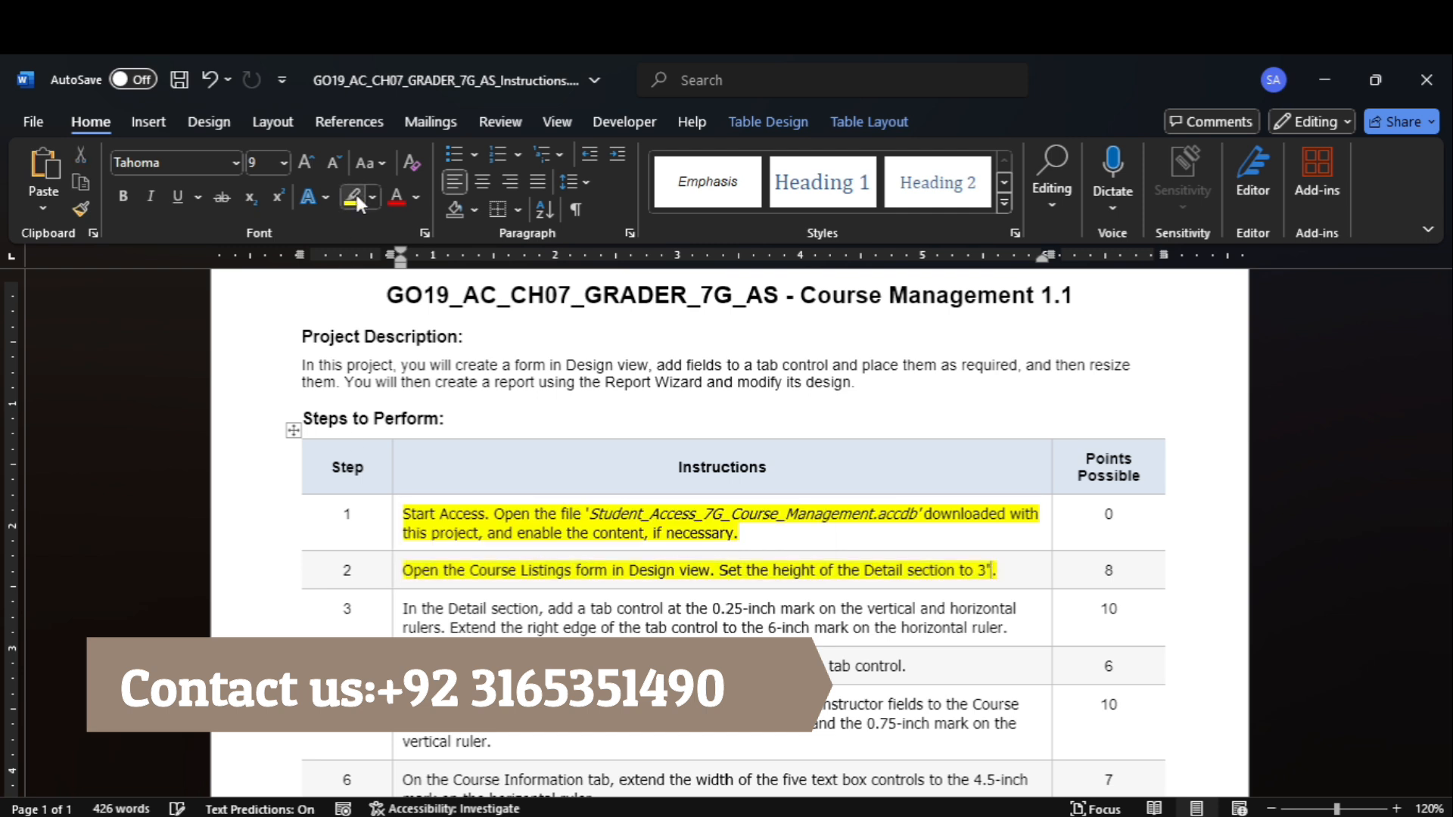
Switch to Access and open the Course Listings form in Design view.
{"action": "left_click", "coordinate": [1116, 770]}
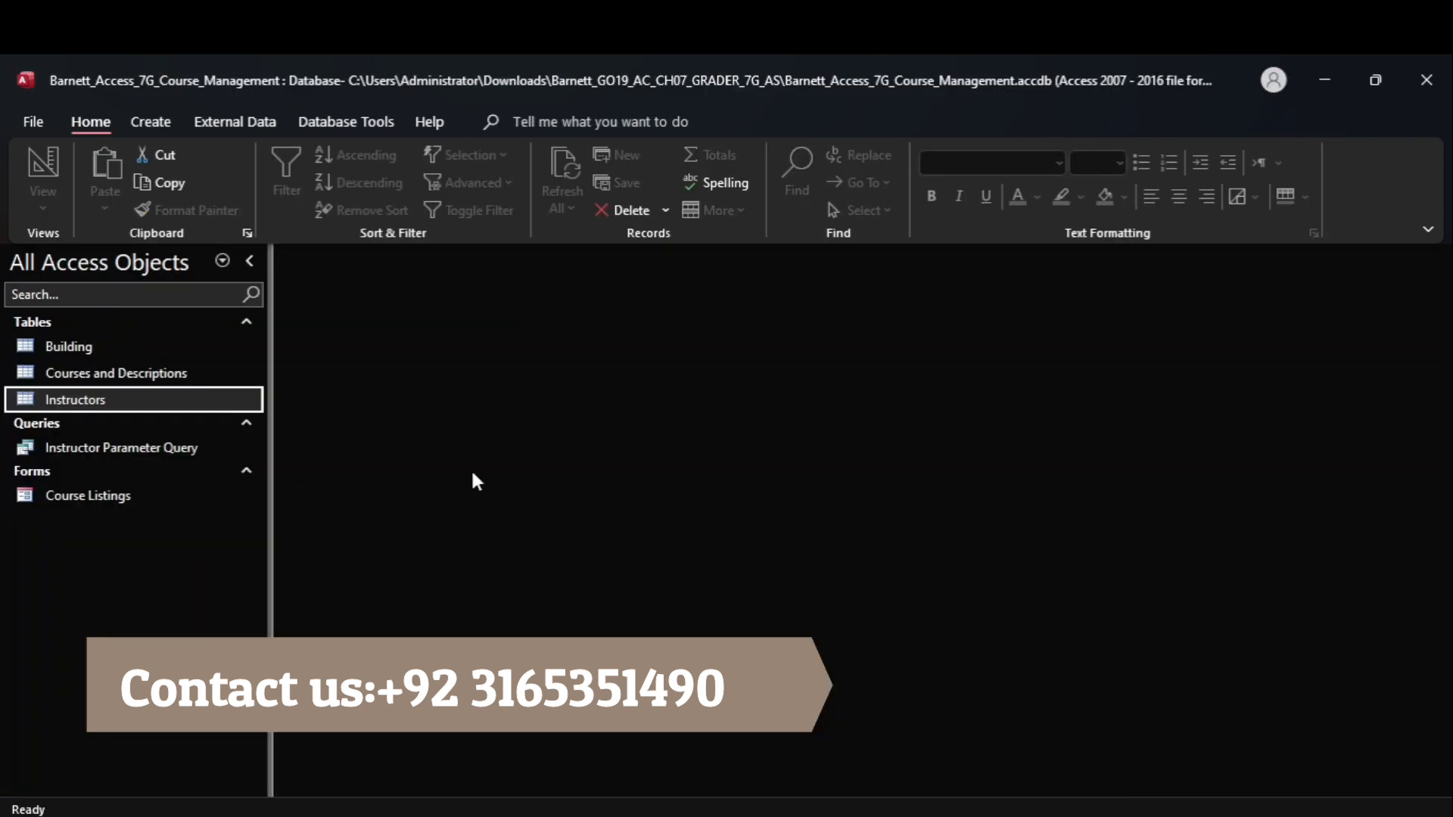
{"action": "left_click", "coordinate": [138, 493]}
{"action": "right_click", "coordinate": [138, 493]}
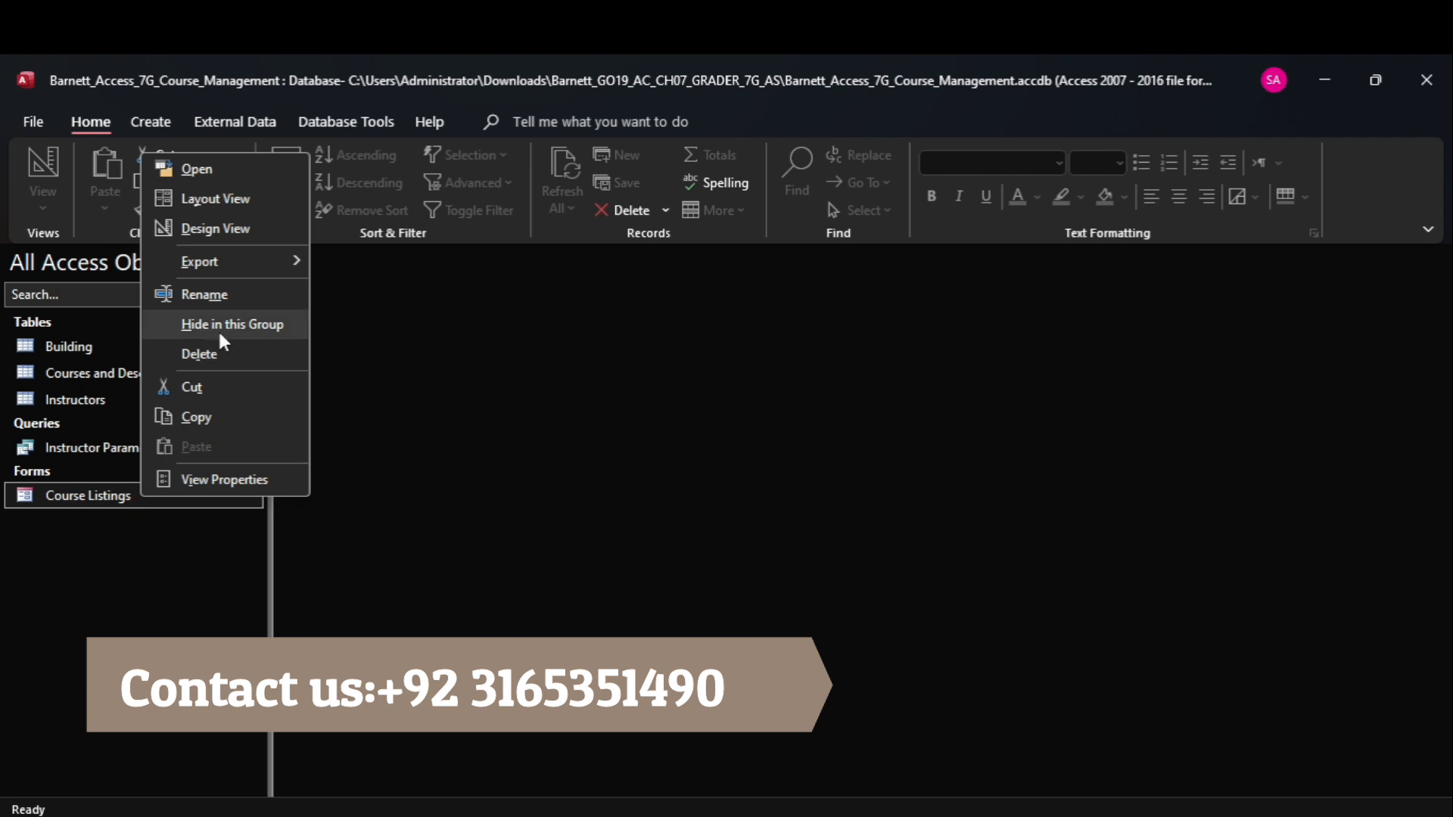
{"action": "left_click", "coordinate": [215, 229]}
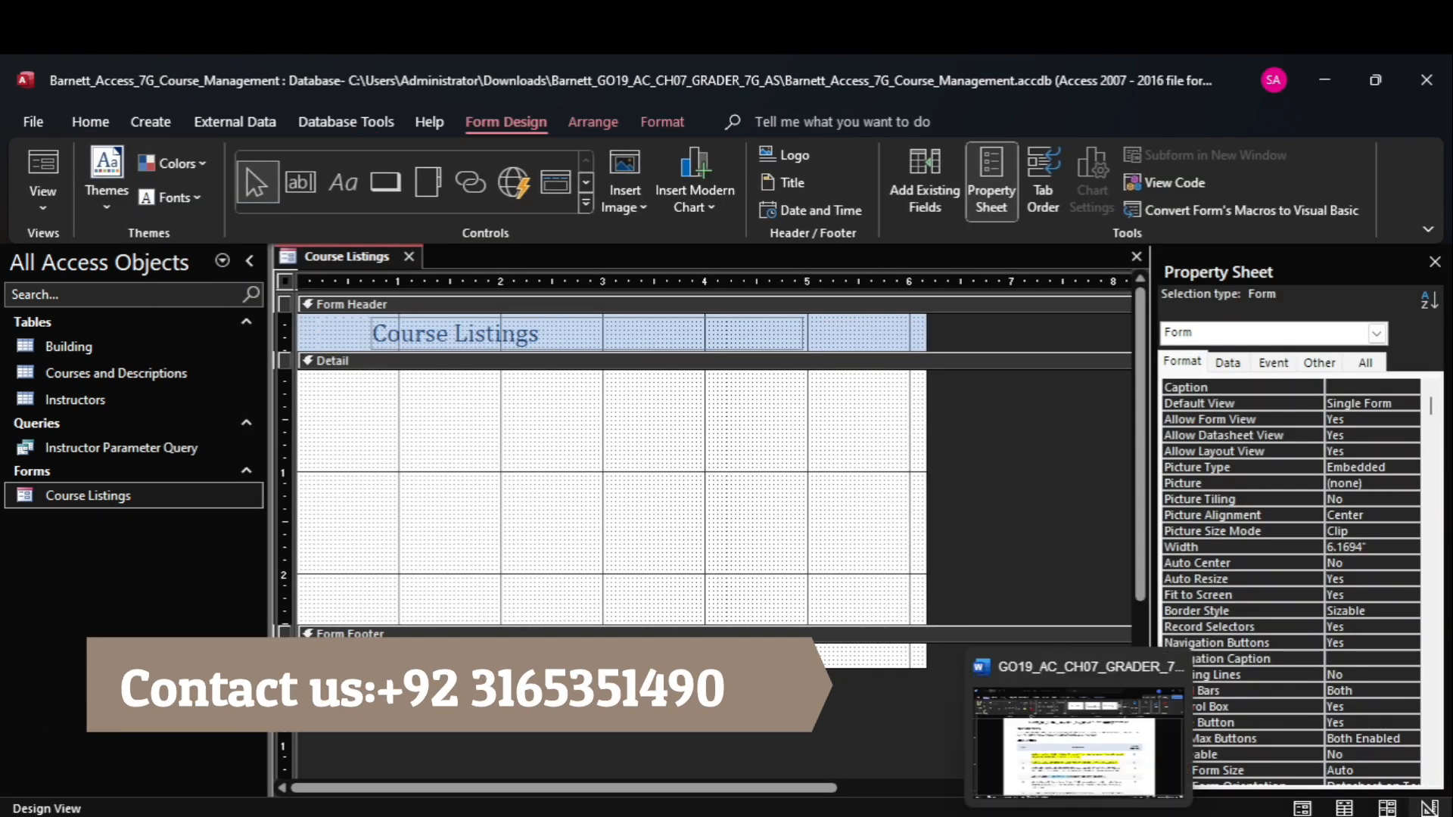
Check instruction 2 in the Word document, return to Access, and set the Course Listings form's Detail section height to 3".
{"action": "left_click", "coordinate": [1054, 775]}
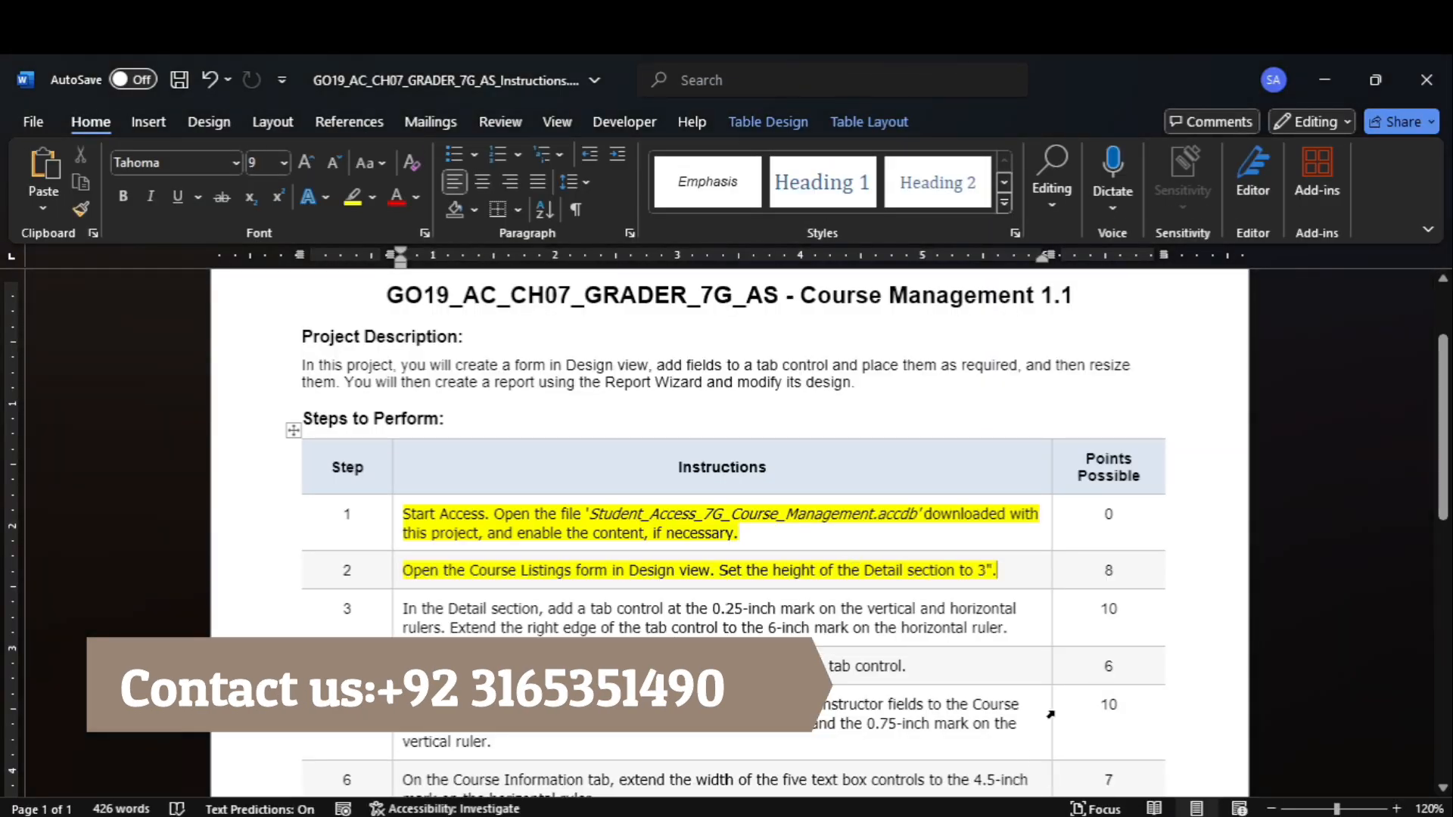
{"action": "mouse_move", "coordinate": [1119, 814]}
{"action": "left_click", "coordinate": [1075, 717]}
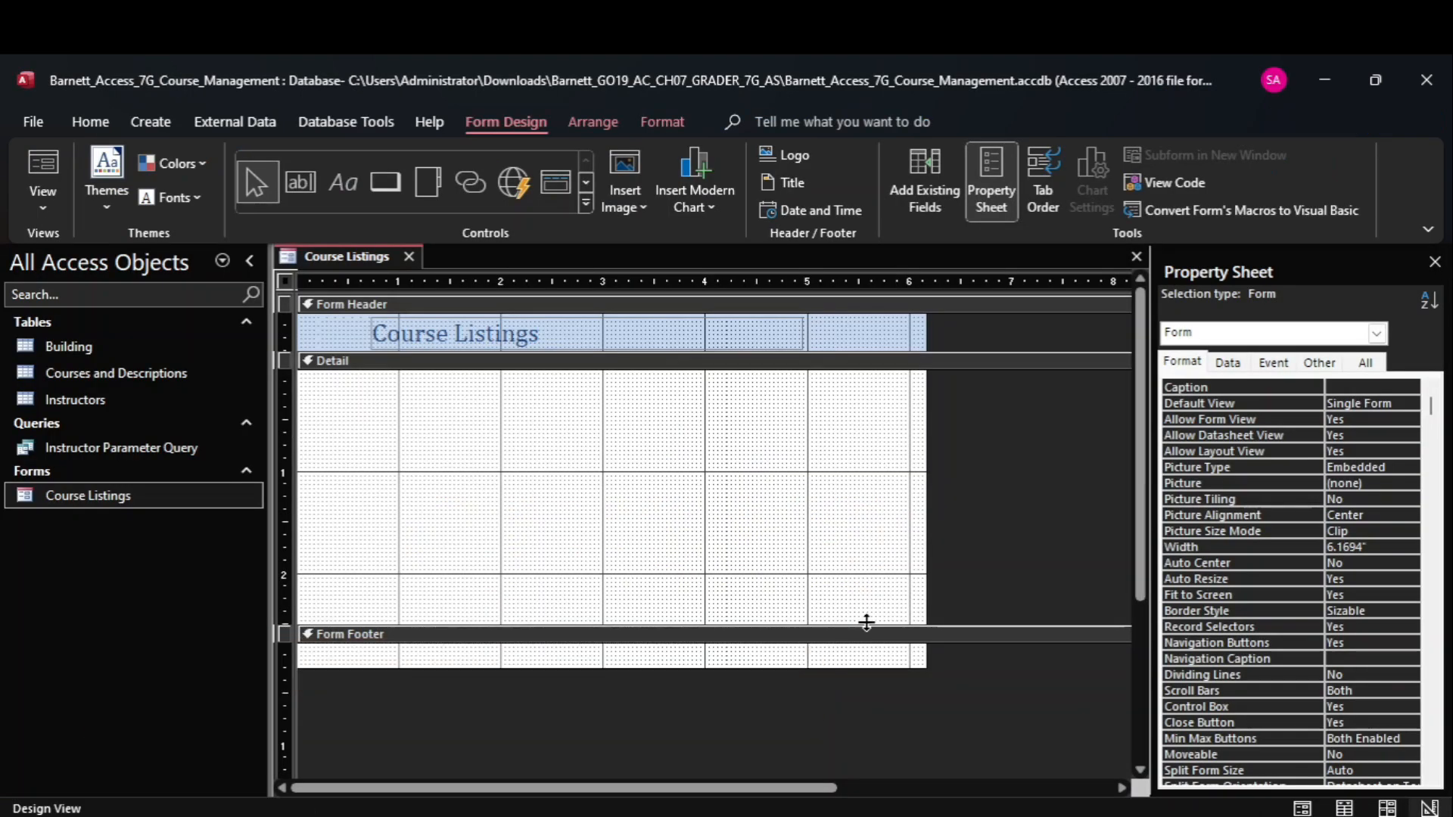
{"action": "left_click", "coordinate": [375, 361]}
{"action": "left_click", "coordinate": [1248, 402]}
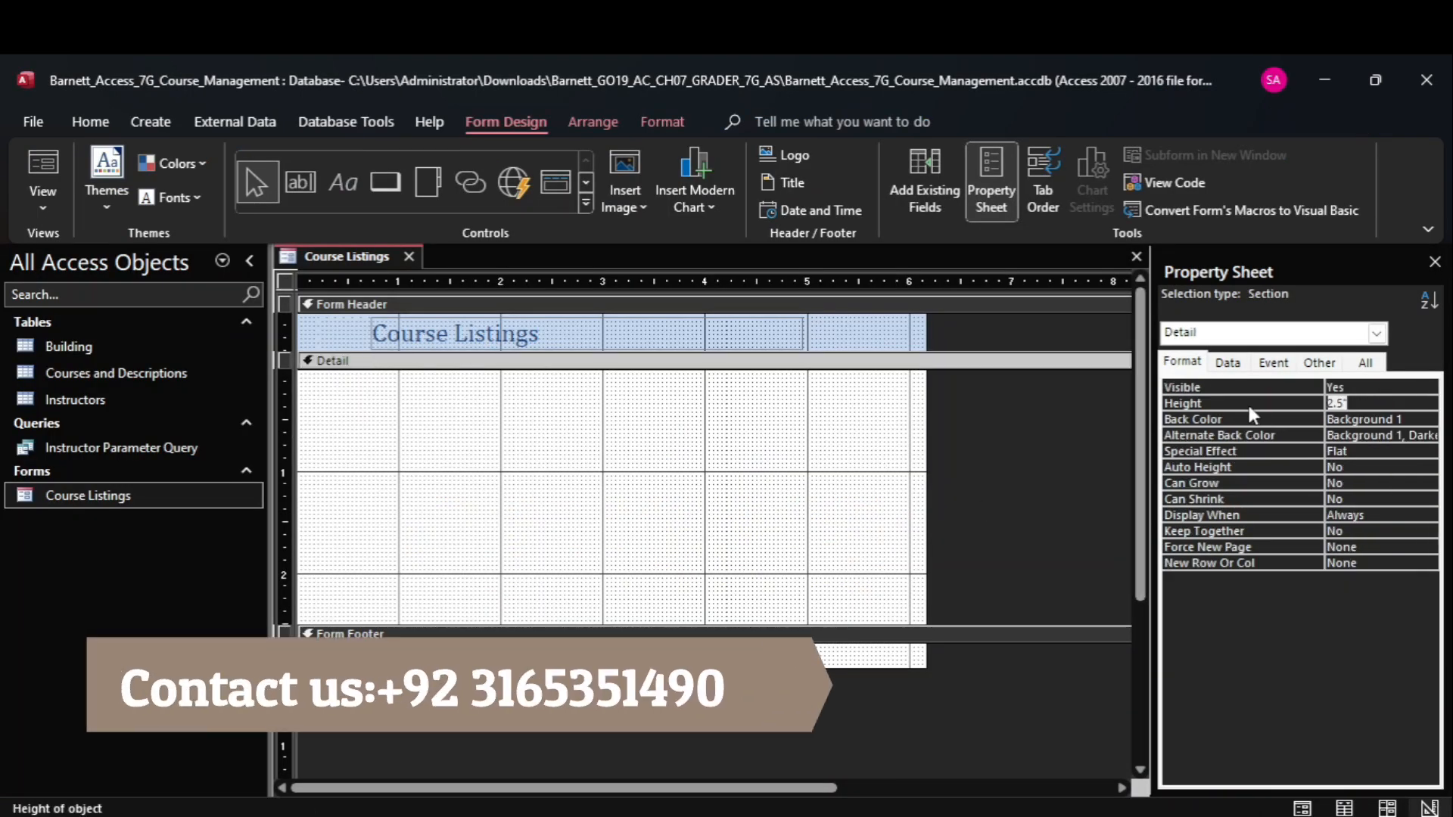
{"action": "type", "text": "3"}
{"action": "key", "text": "Return"}
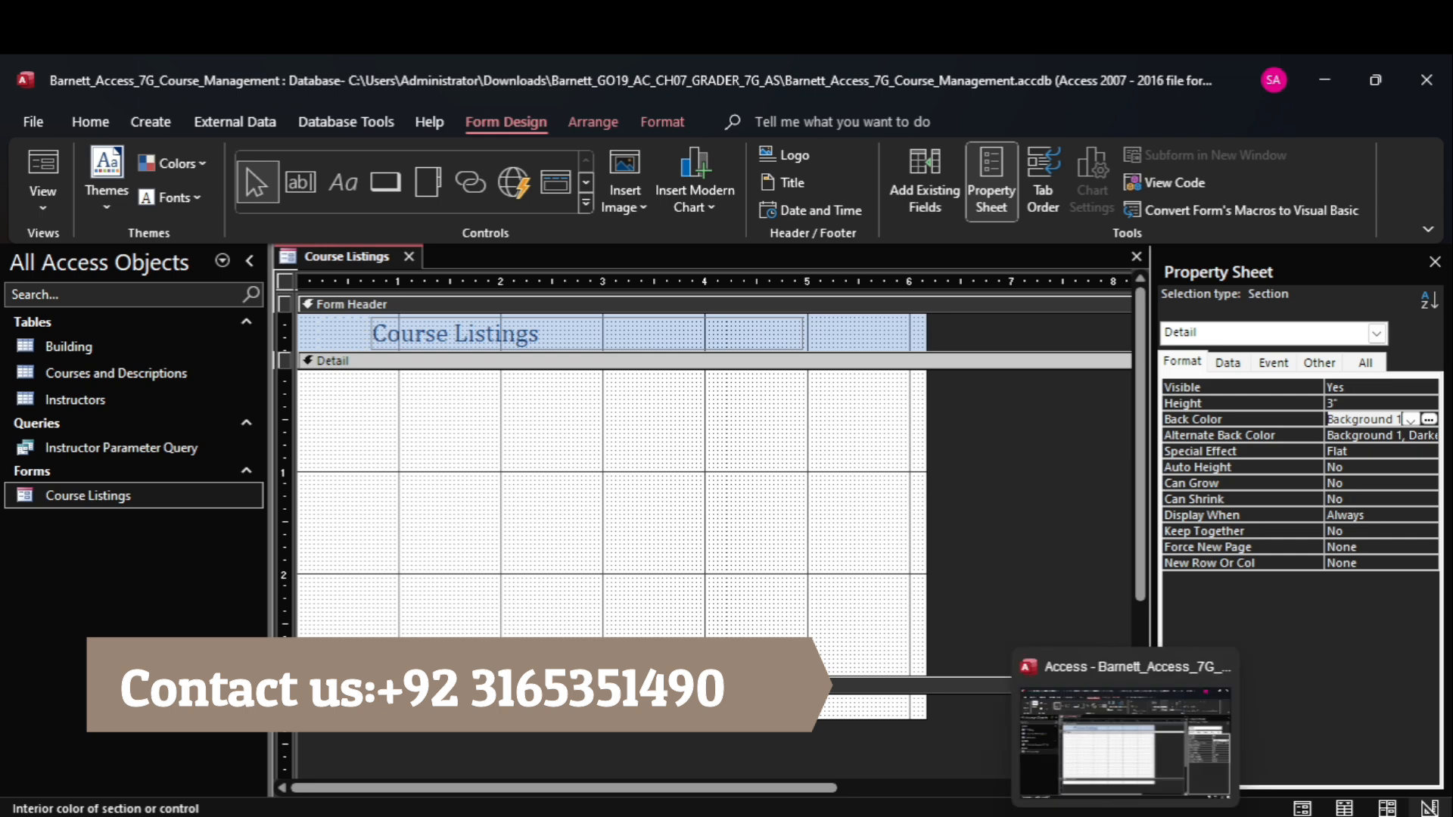
Switch to the Word instructions and highlight instruction 3 in yellow.
{"action": "mouse_move", "coordinate": [1062, 814]}
{"action": "left_click", "coordinate": [1060, 727]}
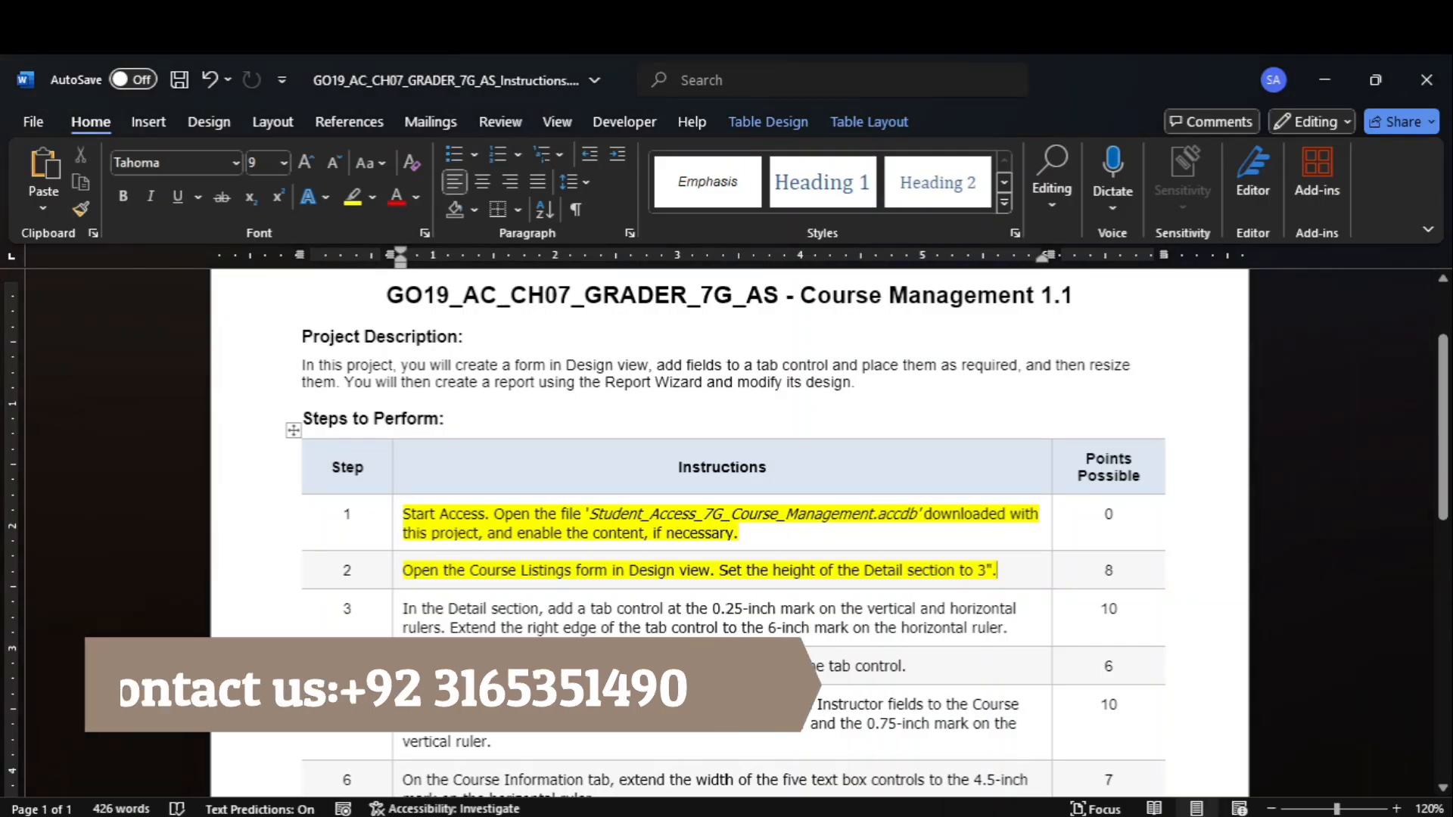
{"action": "left_click", "coordinate": [398, 622]}
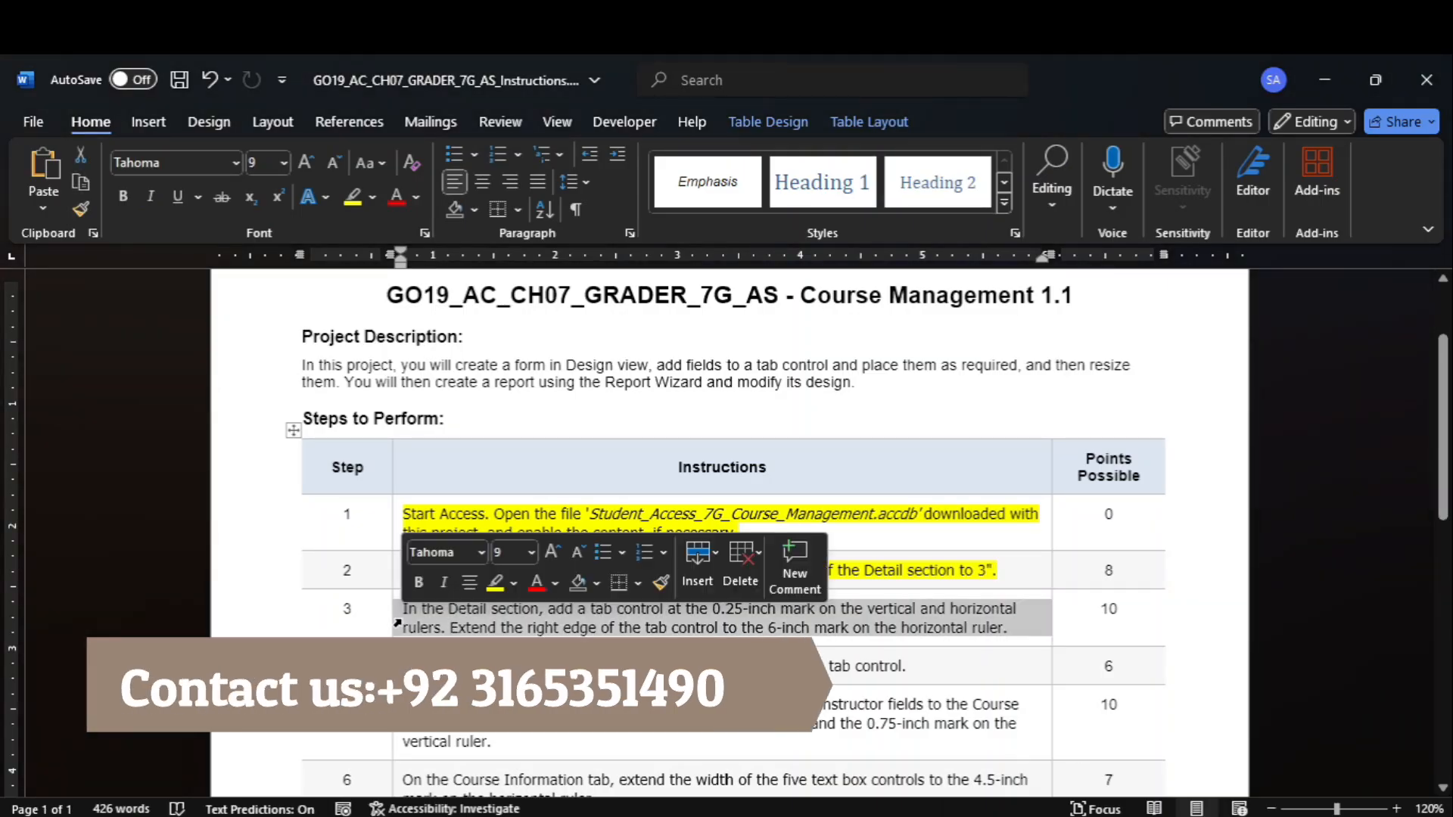
{"action": "left_click", "coordinate": [352, 196]}
{"action": "scroll", "coordinate": [1443, 500], "scroll_direction": "down", "scroll_amount": 7}
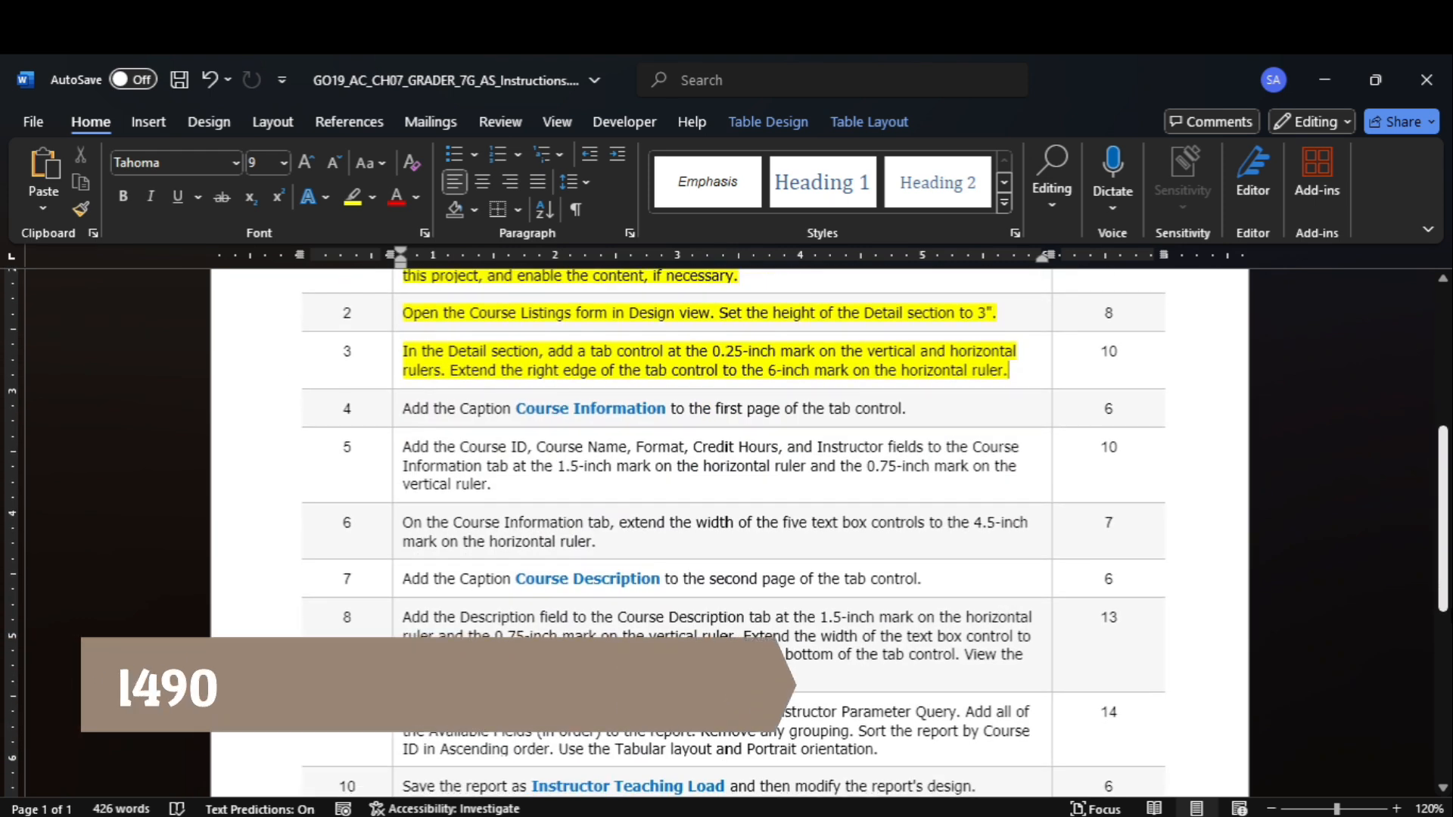
{"action": "scroll", "coordinate": [1433, 624], "scroll_direction": "up", "scroll_amount": 7}
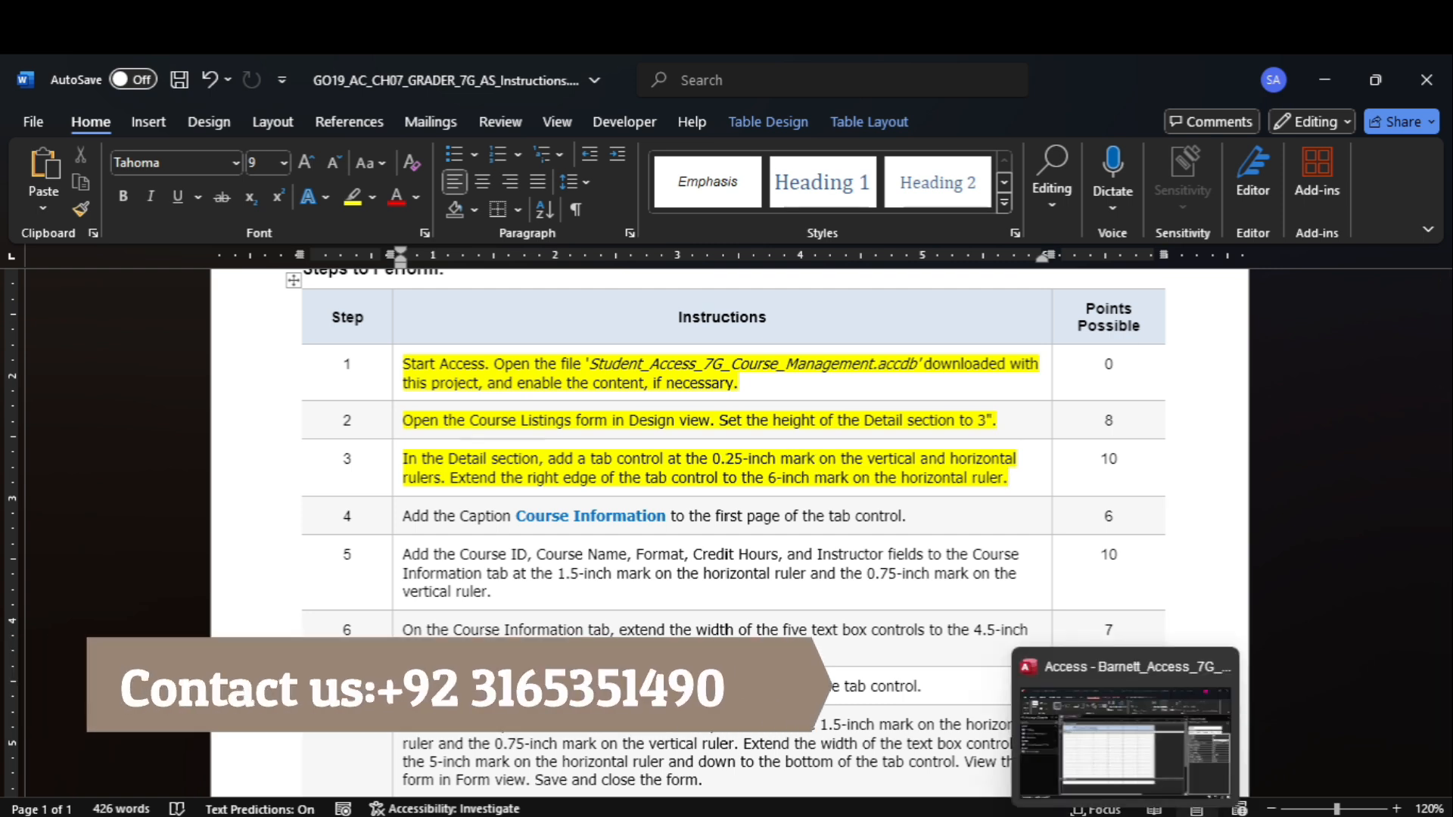
In Access, add a tab control to the Detail section at about 0.29 inch on both rulers and extend its right edge to the 6-inch mark.
{"action": "left_click", "coordinate": [1126, 816]}
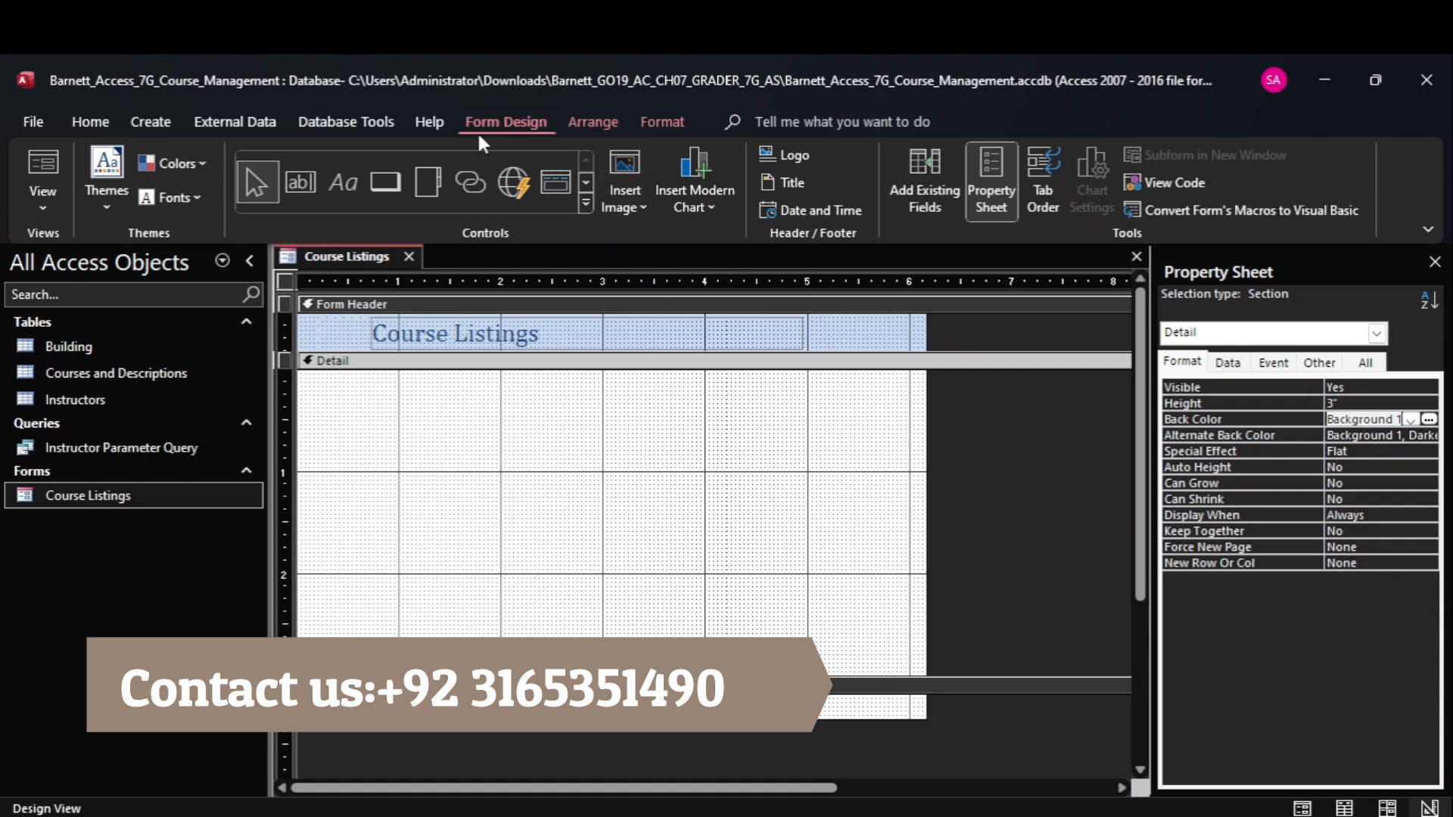
{"action": "left_click", "coordinate": [586, 203]}
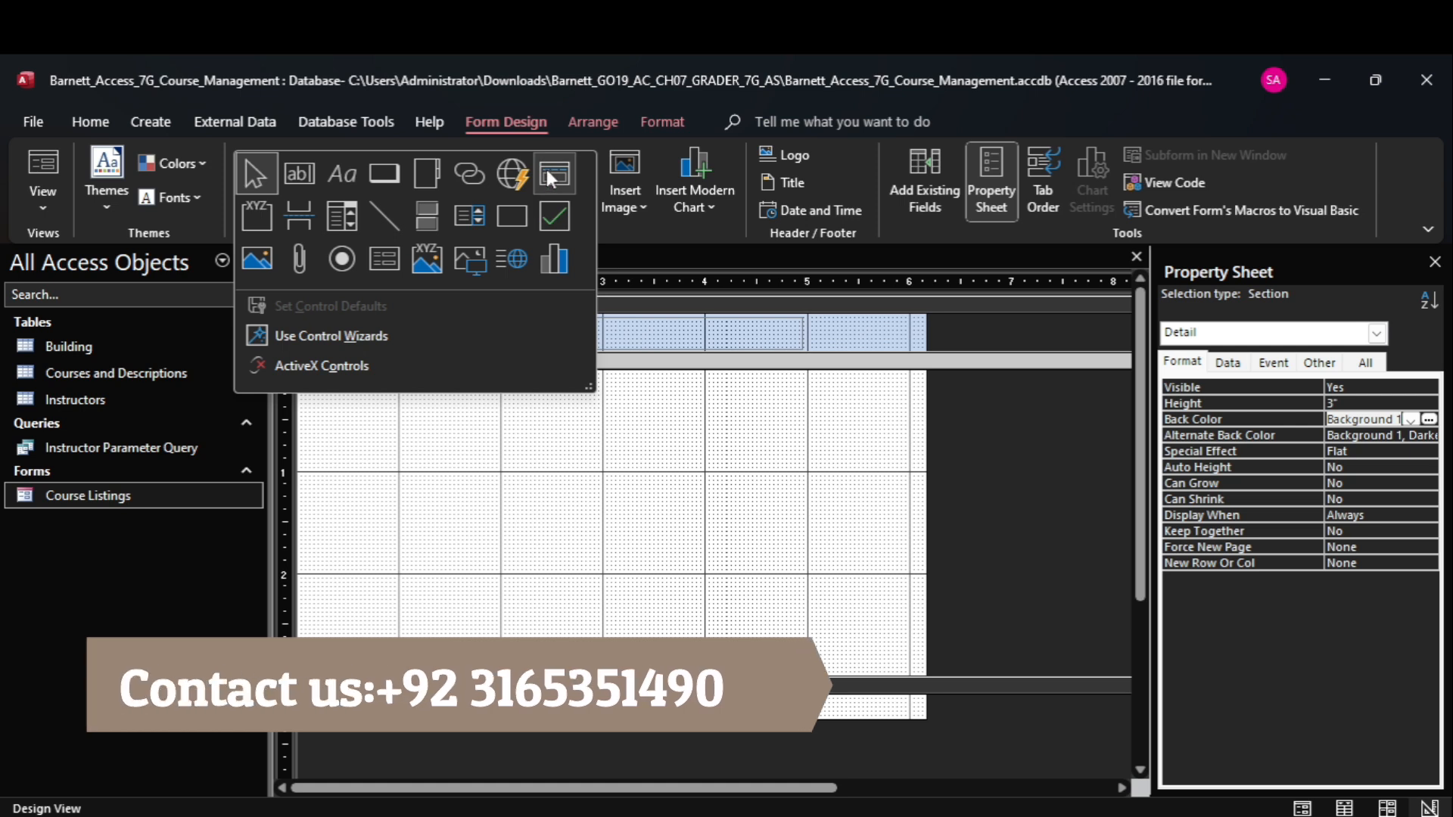
{"action": "left_click", "coordinate": [441, 175]}
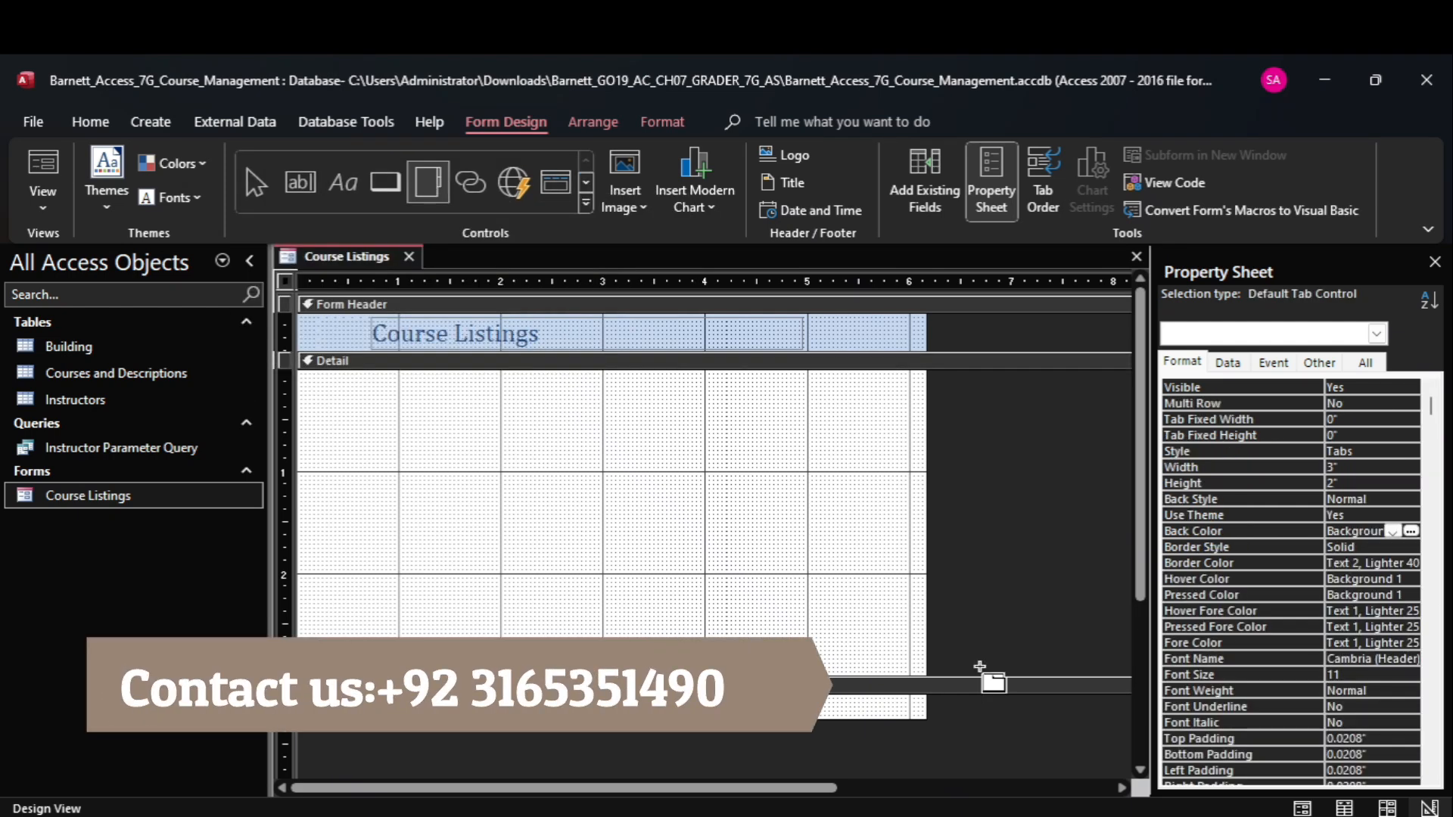
{"action": "left_click", "coordinate": [1064, 769]}
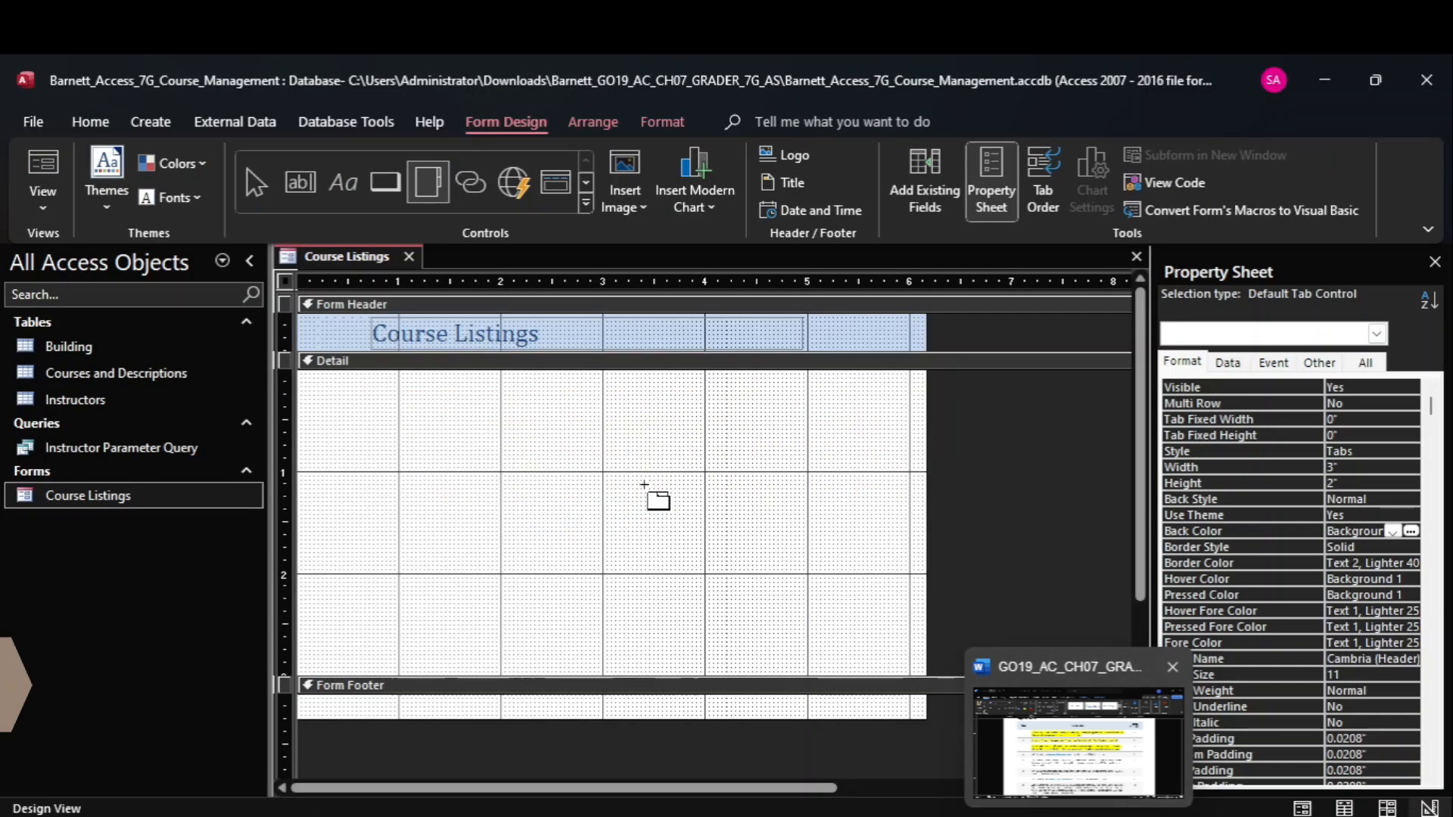
{"action": "left_click", "coordinate": [325, 399]}
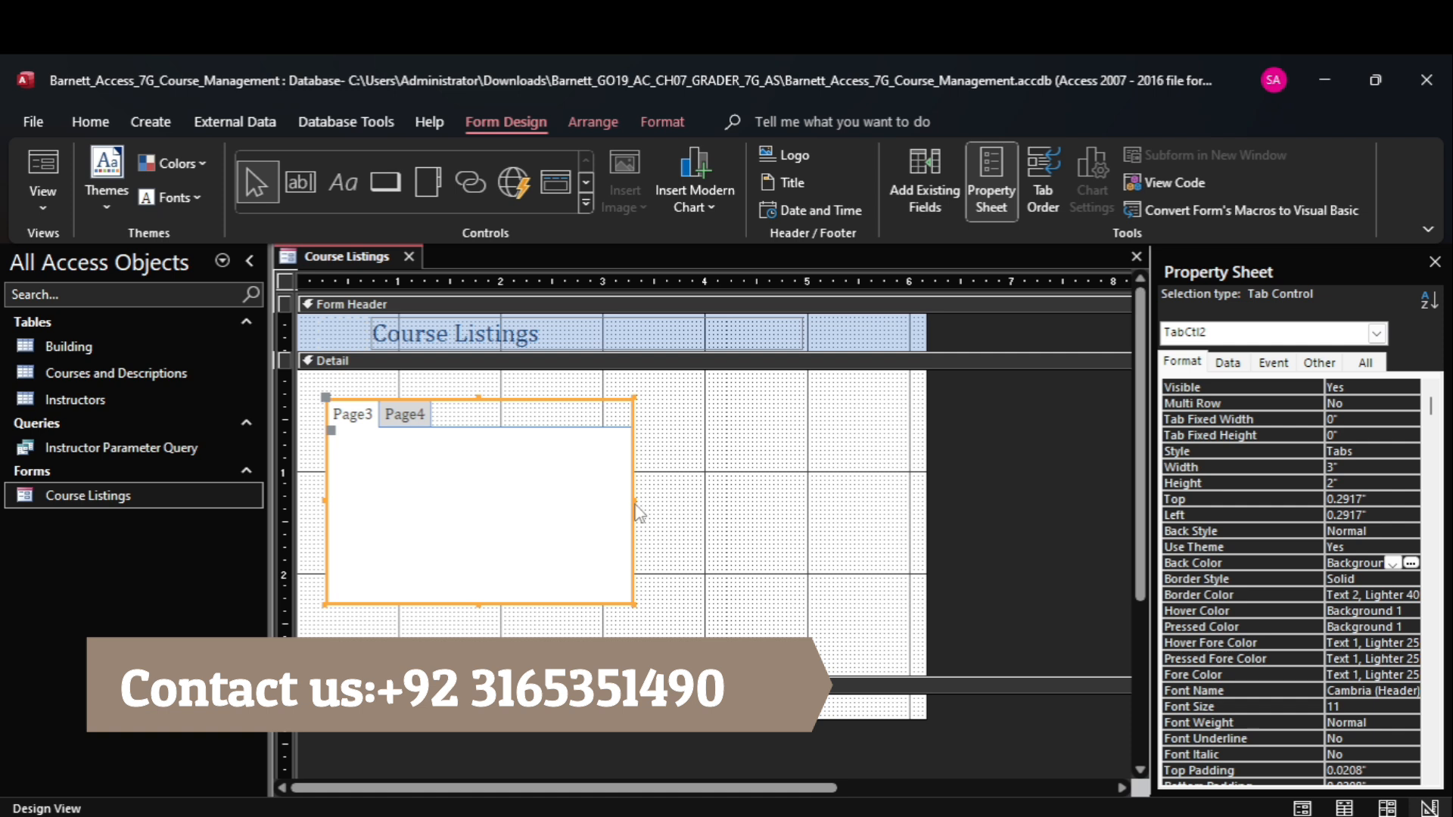
{"action": "left_click_drag", "start_coordinate": [634, 501], "coordinate": [909, 544]}
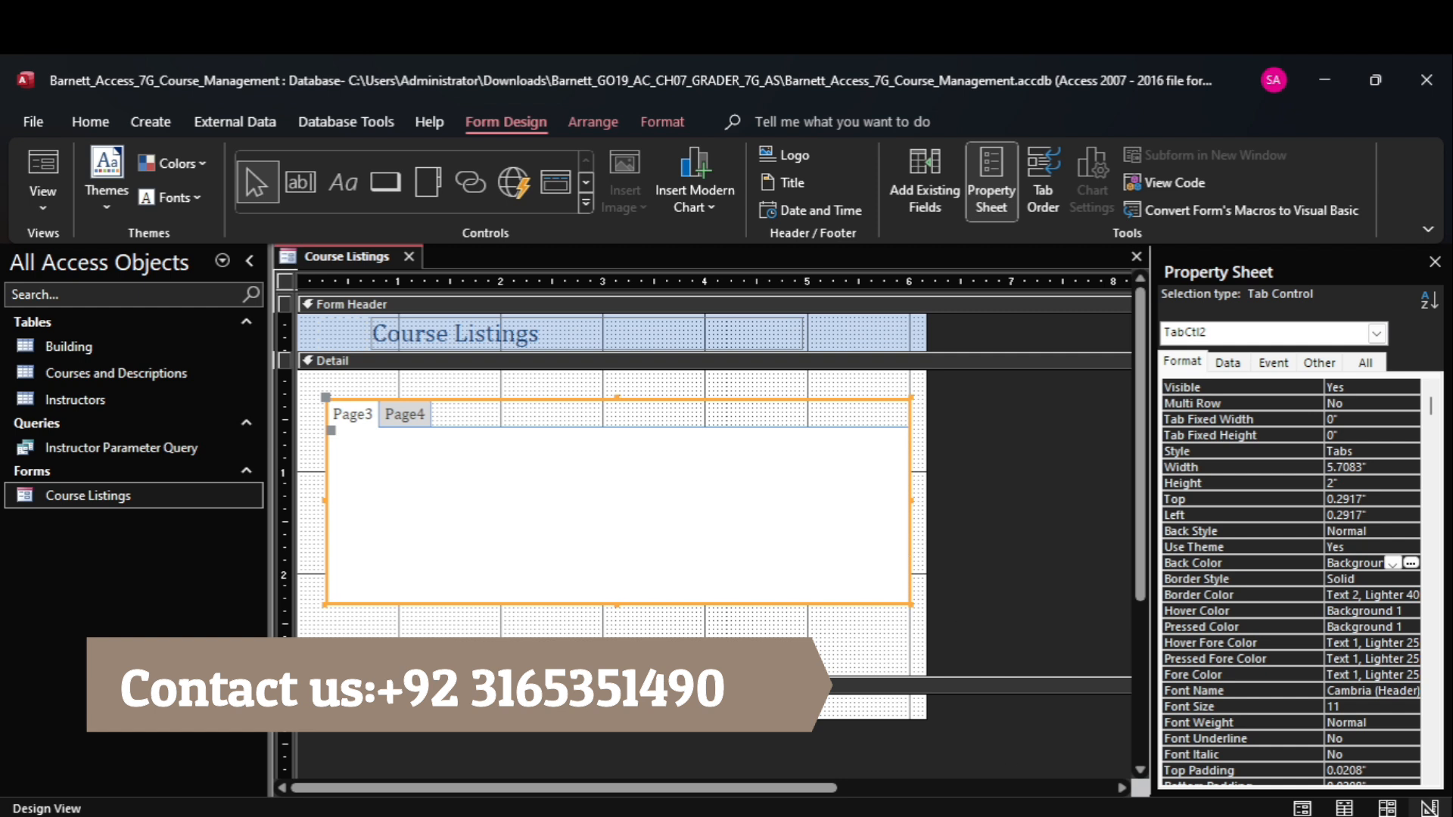
Switch to the Word instructions, highlight instruction 4 in yellow, and copy the caption text Course Information.
{"action": "mouse_move", "coordinate": [1085, 815]}
{"action": "left_click", "coordinate": [1084, 746]}
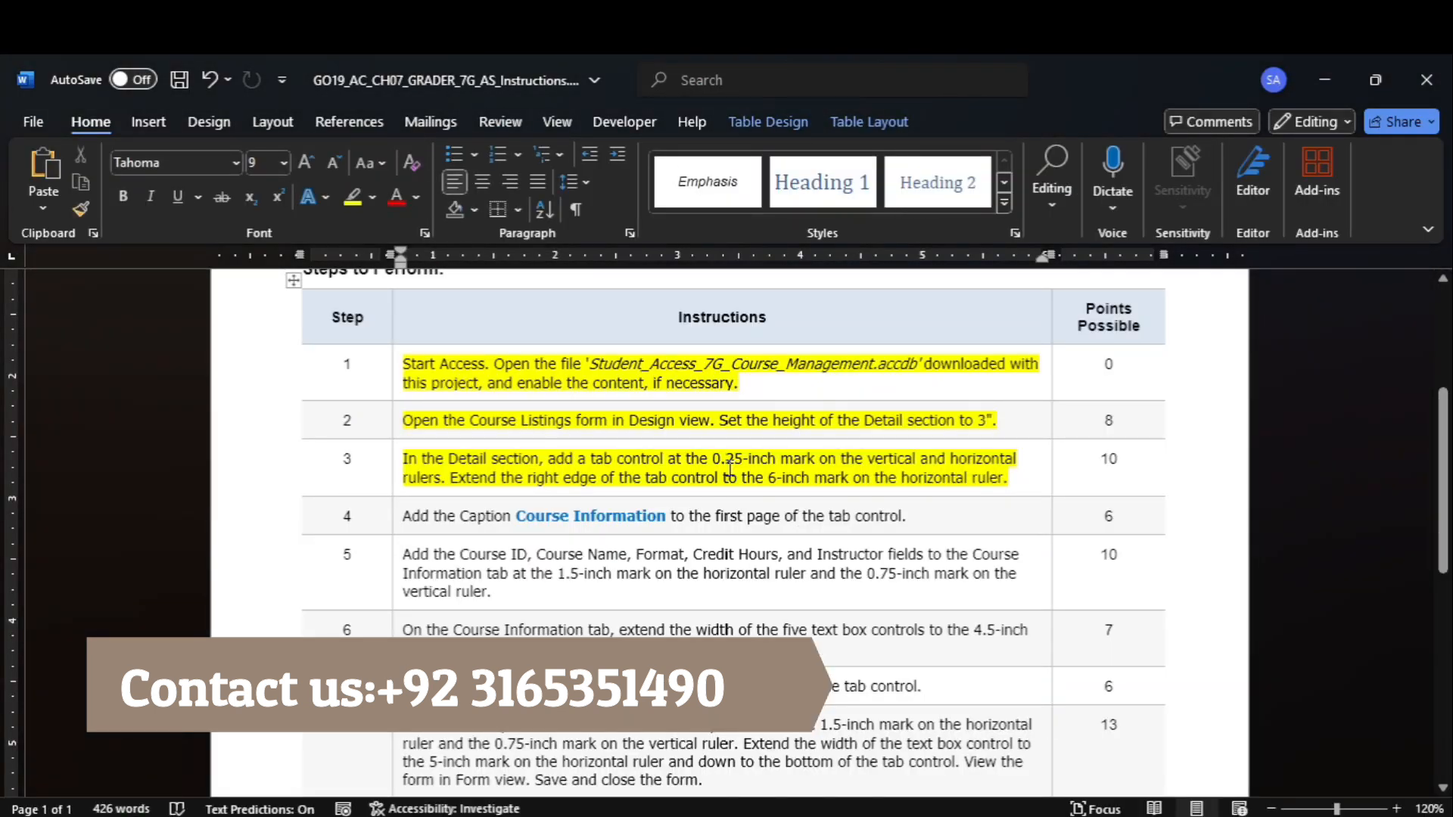
{"action": "left_click", "coordinate": [398, 521]}
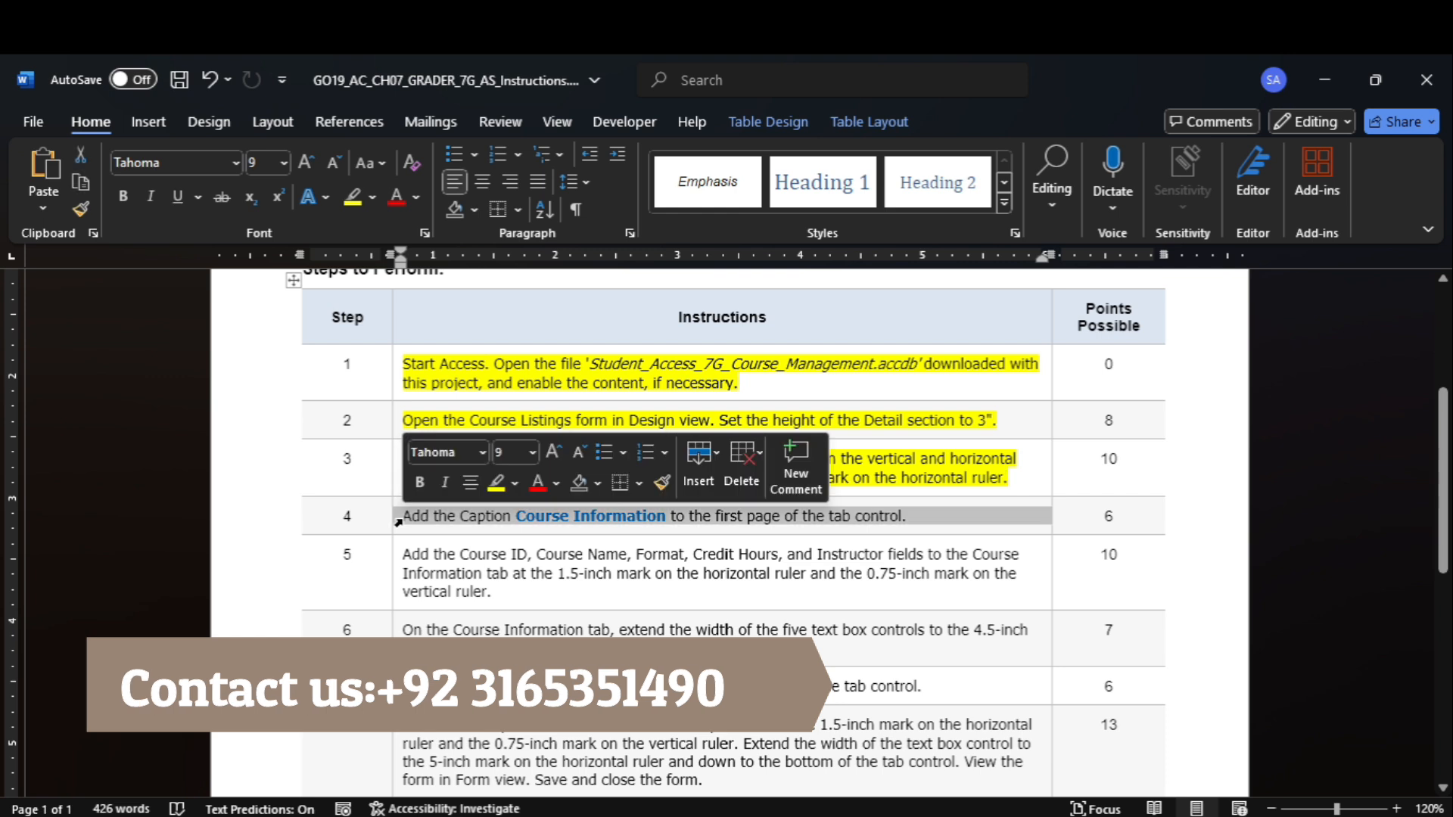
{"action": "left_click", "coordinate": [352, 196]}
{"action": "left_click_drag", "start_coordinate": [548, 520], "coordinate": [597, 530]}
{"action": "key", "text": "ctrl+c"}
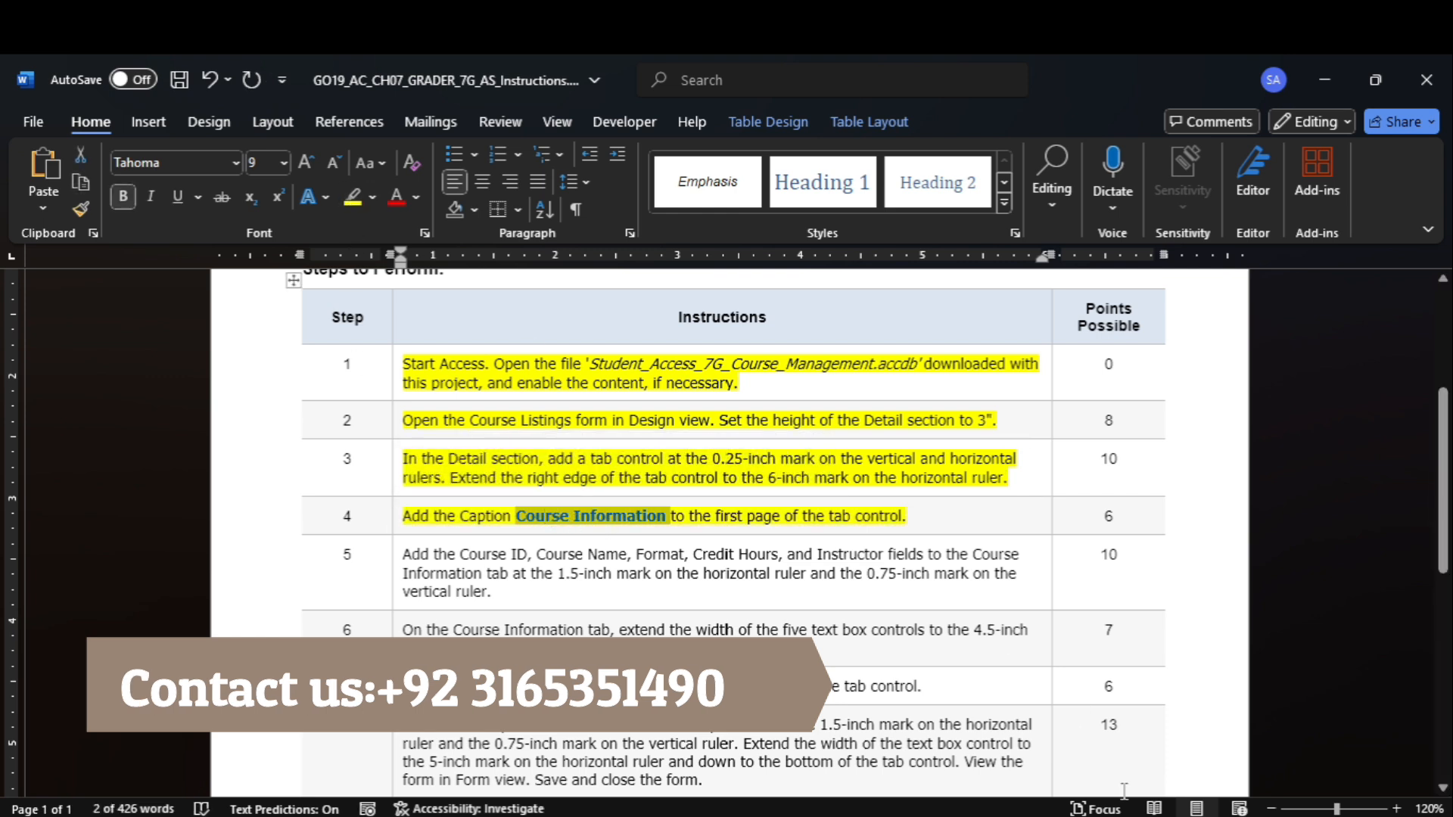
Switch to Access and set the caption of the tab control's first page to Course Information.
{"action": "left_click", "coordinate": [1095, 743]}
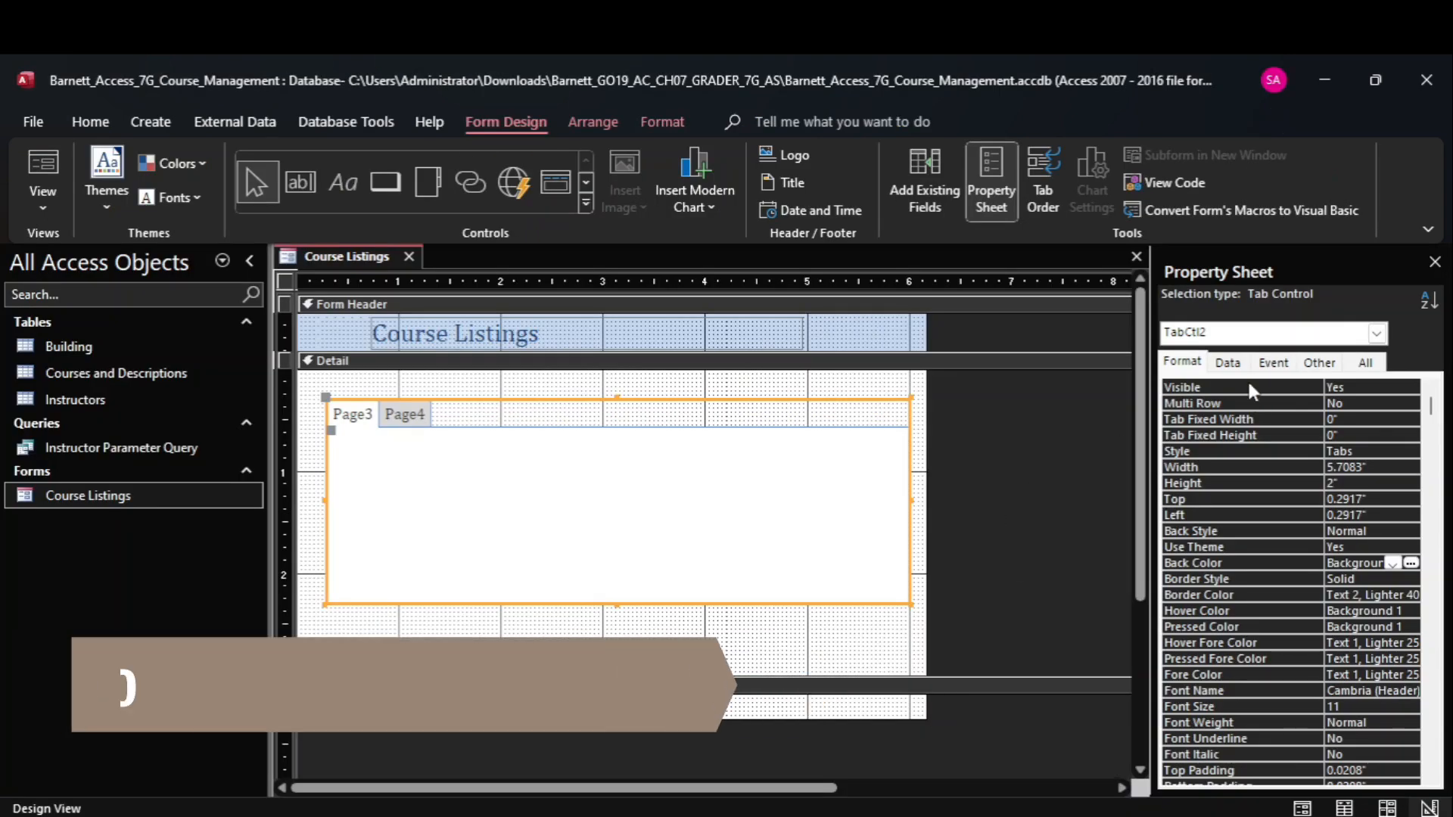
{"action": "left_click", "coordinate": [1228, 363]}
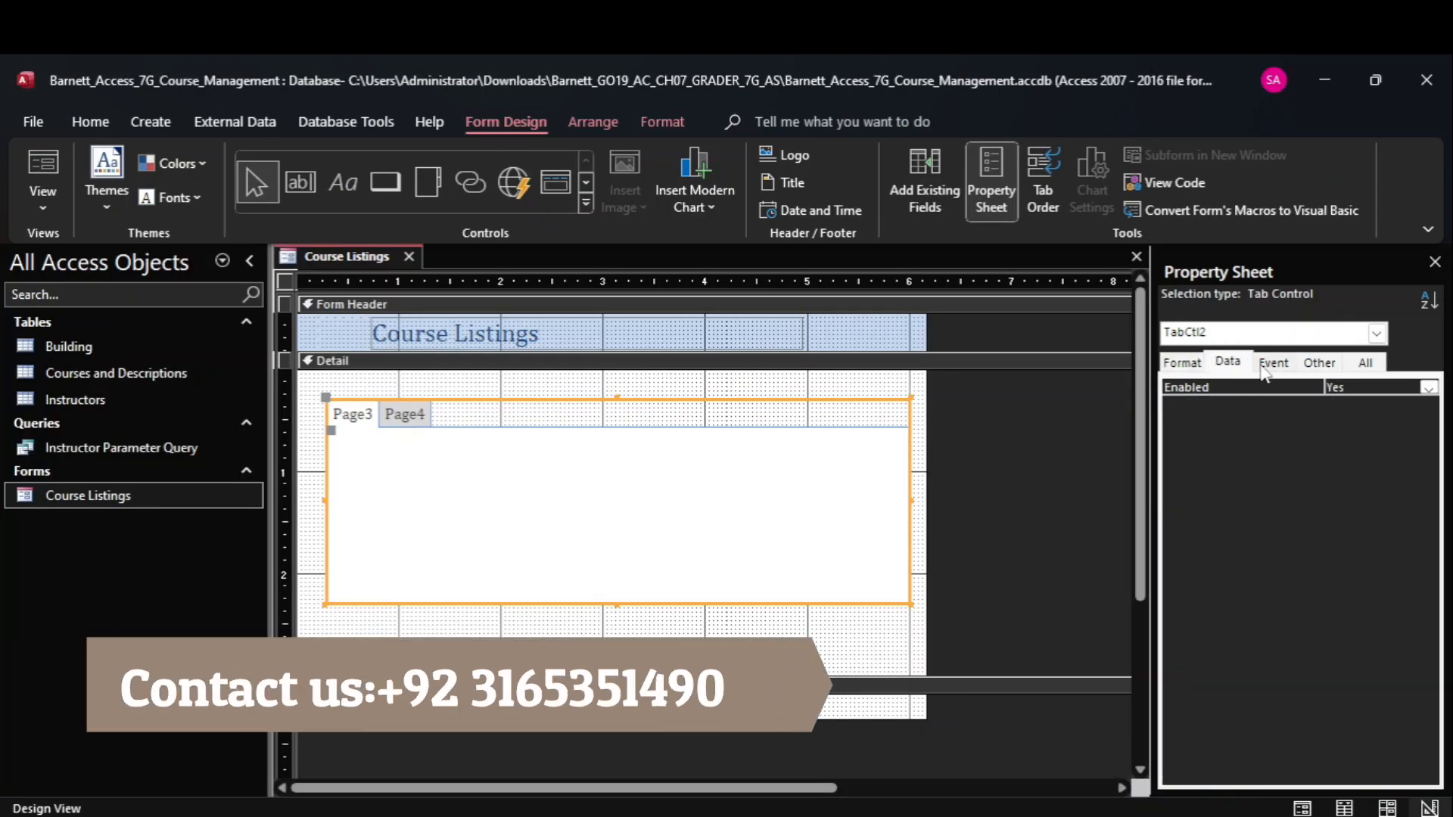
{"action": "left_click", "coordinate": [1265, 367]}
{"action": "left_click", "coordinate": [1322, 366]}
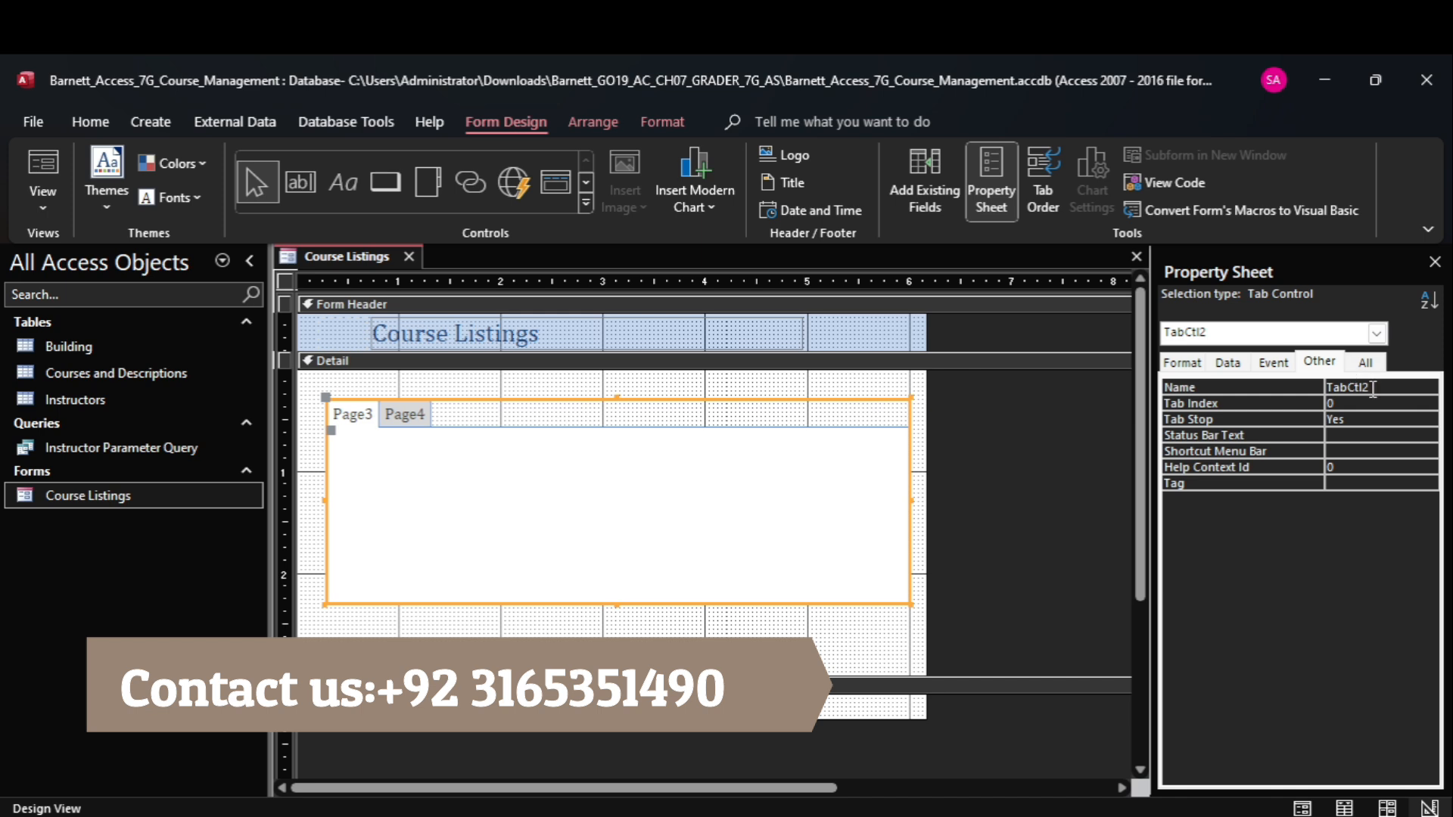
{"action": "left_click", "coordinate": [1366, 363]}
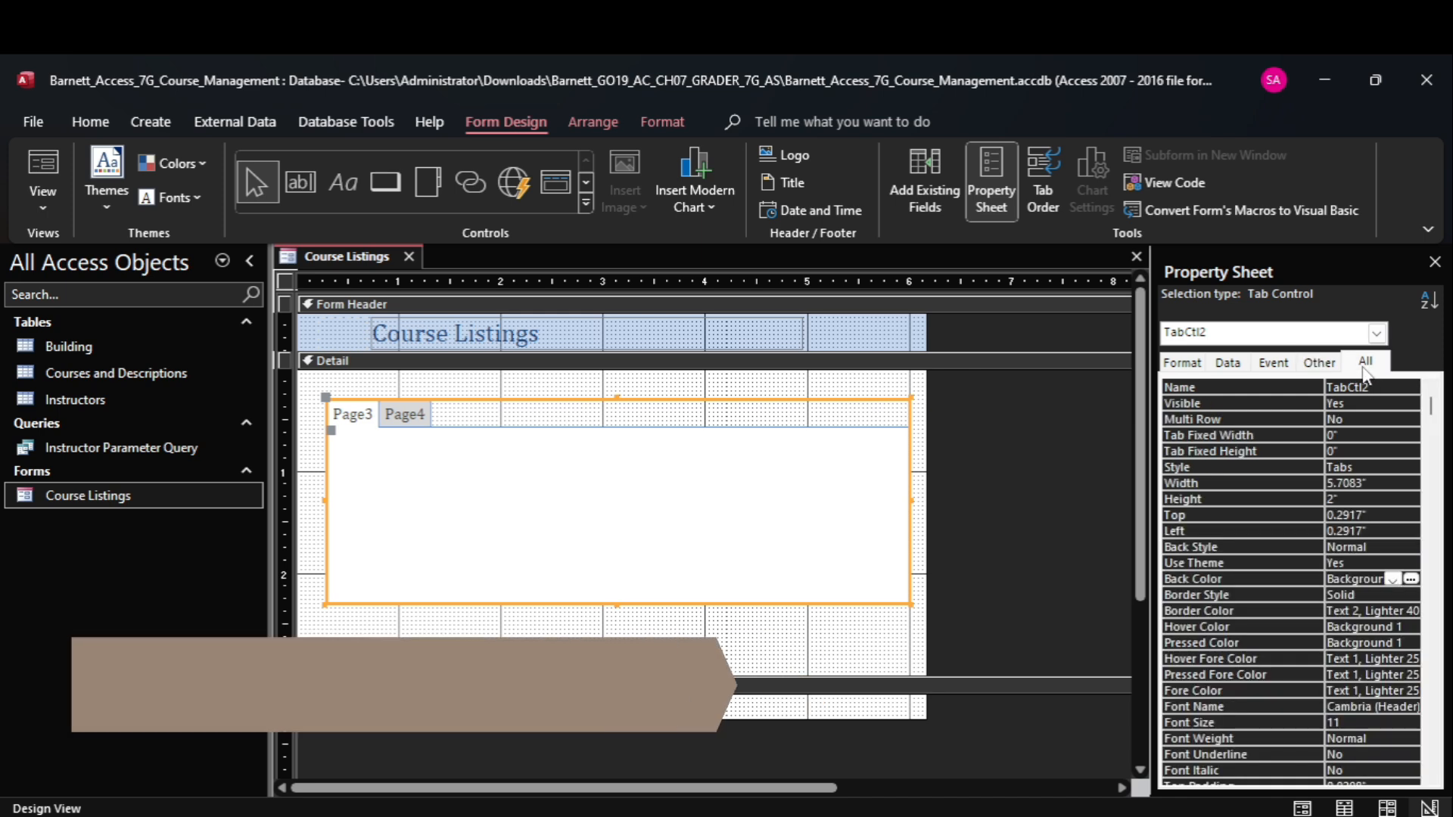
{"action": "left_click", "coordinate": [1179, 364]}
{"action": "left_click", "coordinate": [351, 415]}
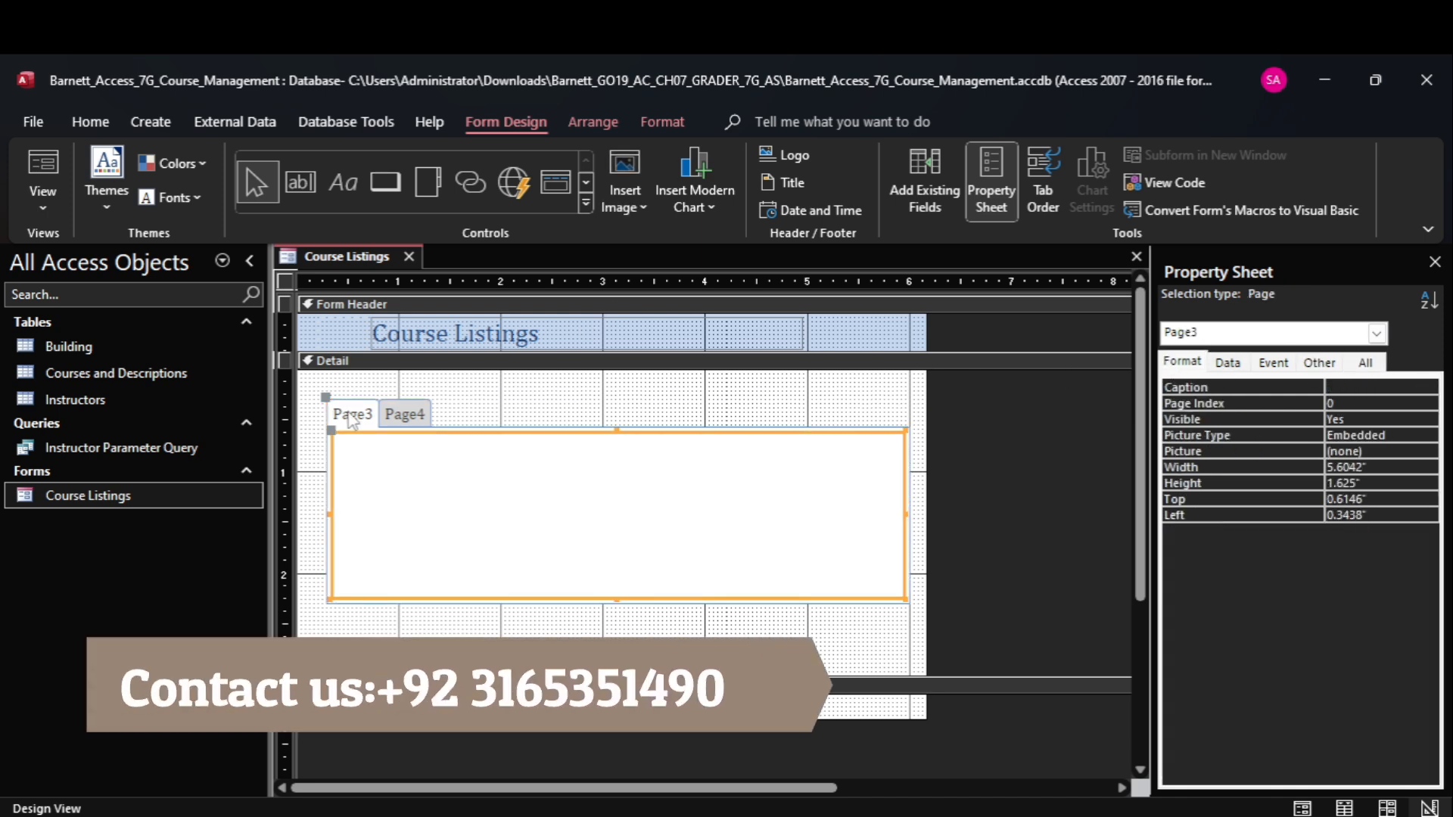
{"action": "left_click", "coordinate": [1332, 388]}
{"action": "key", "text": "ctrl+v"}
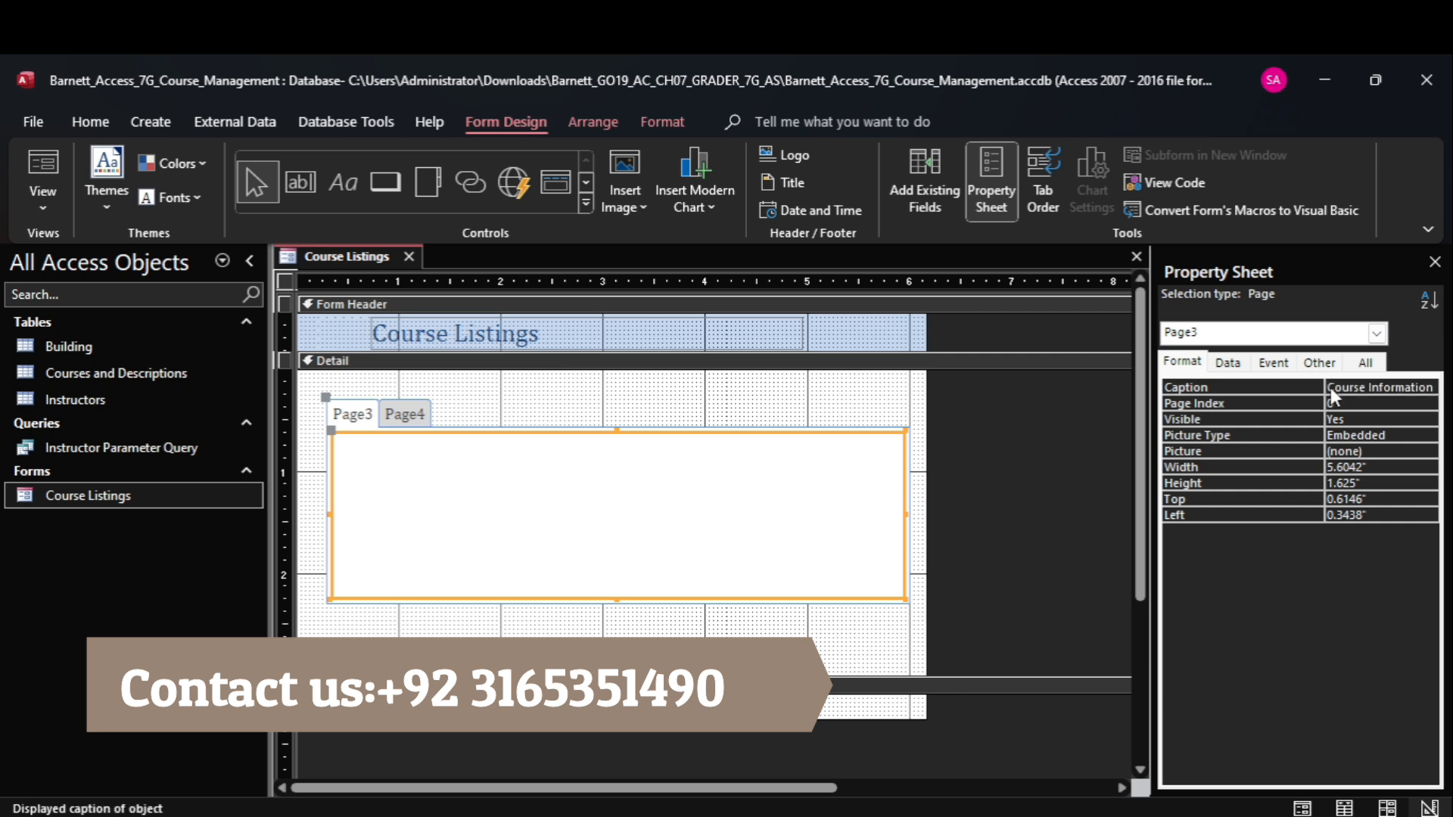
{"action": "key", "text": "Return"}
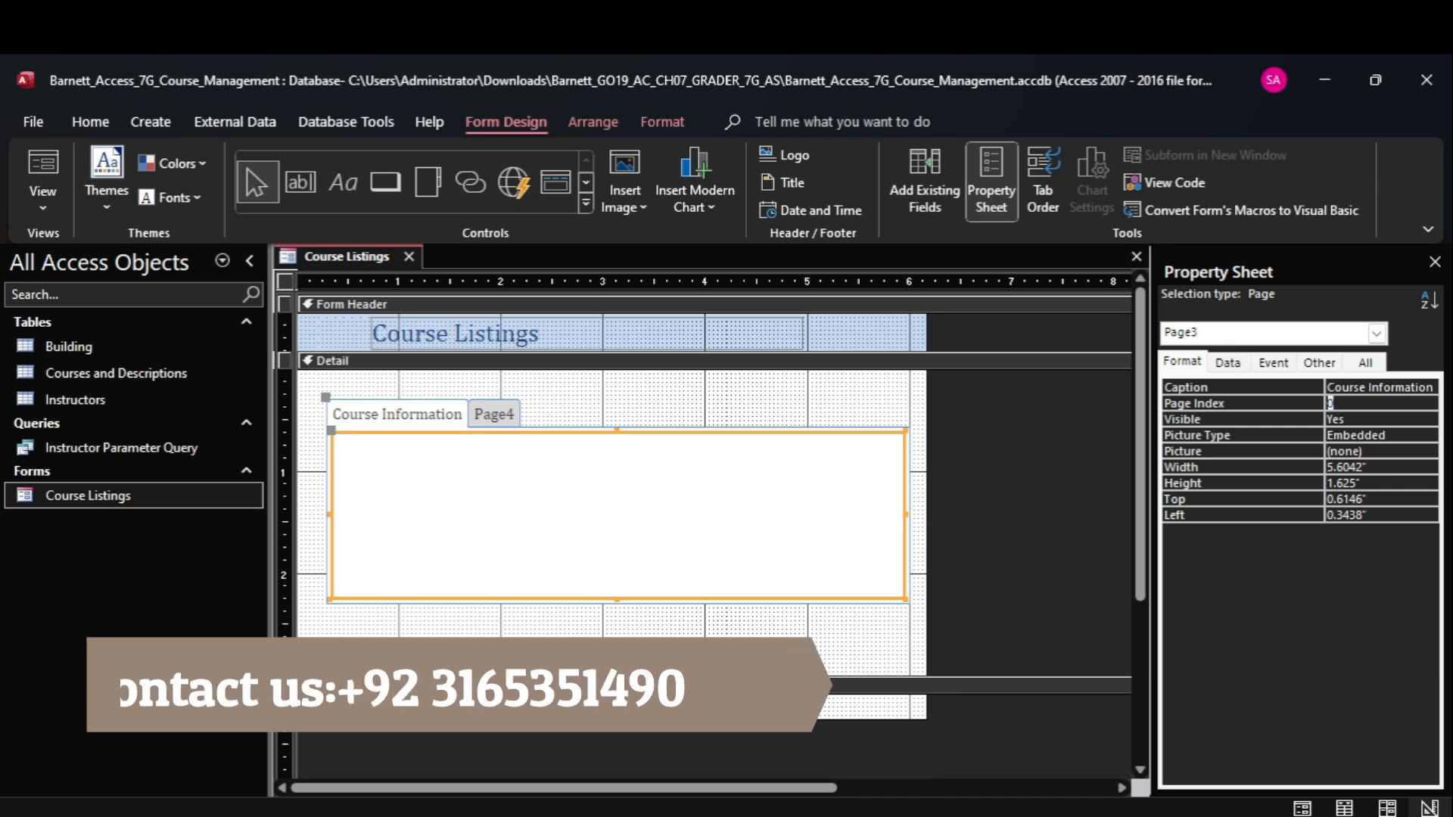
Switch to the Word instructions, highlight instruction 5 in yellow, and look over the surrounding steps.
{"action": "mouse_move", "coordinate": [1078, 816]}
{"action": "left_click", "coordinate": [1079, 738]}
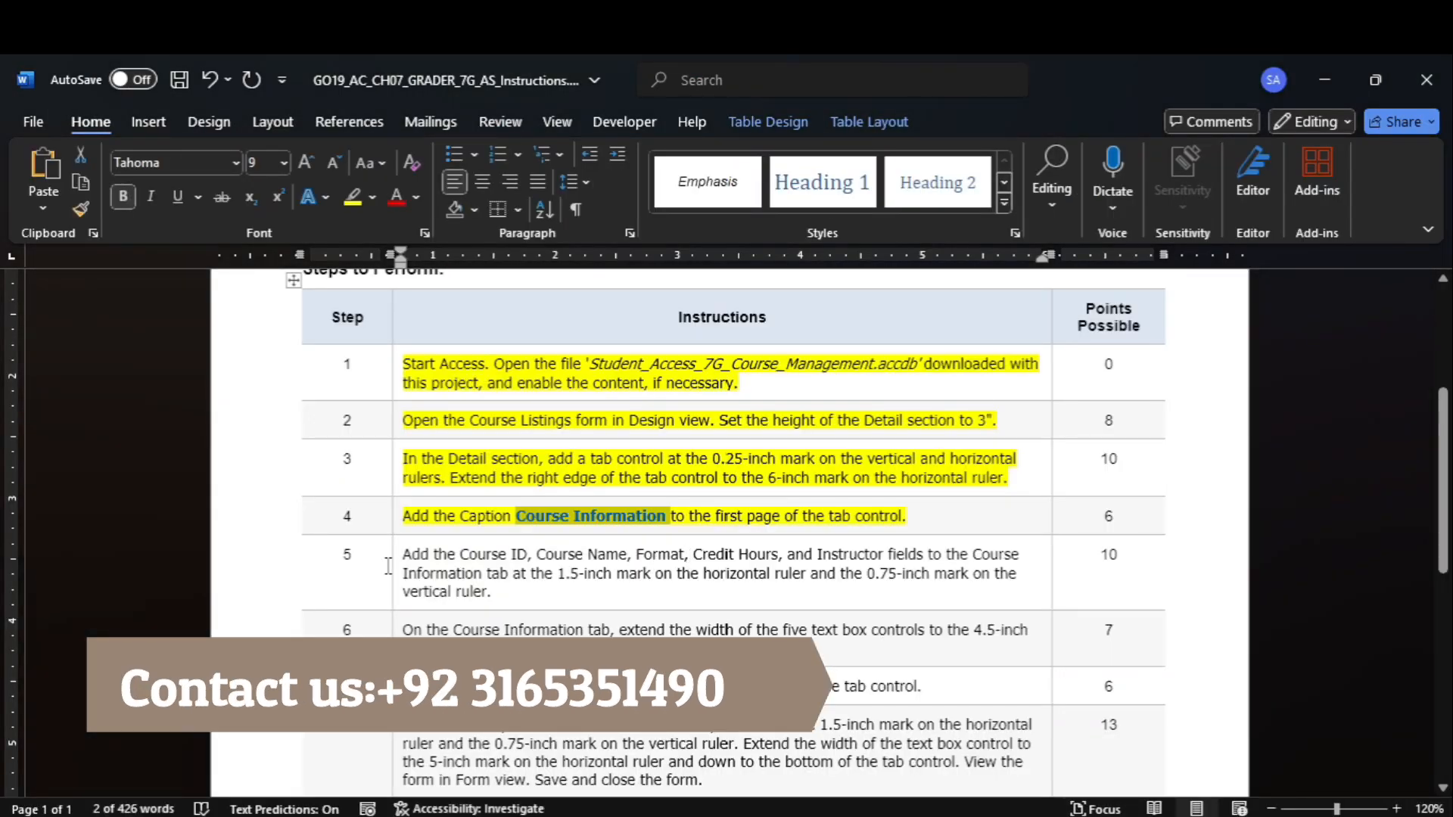
{"action": "left_click", "coordinate": [388, 566]}
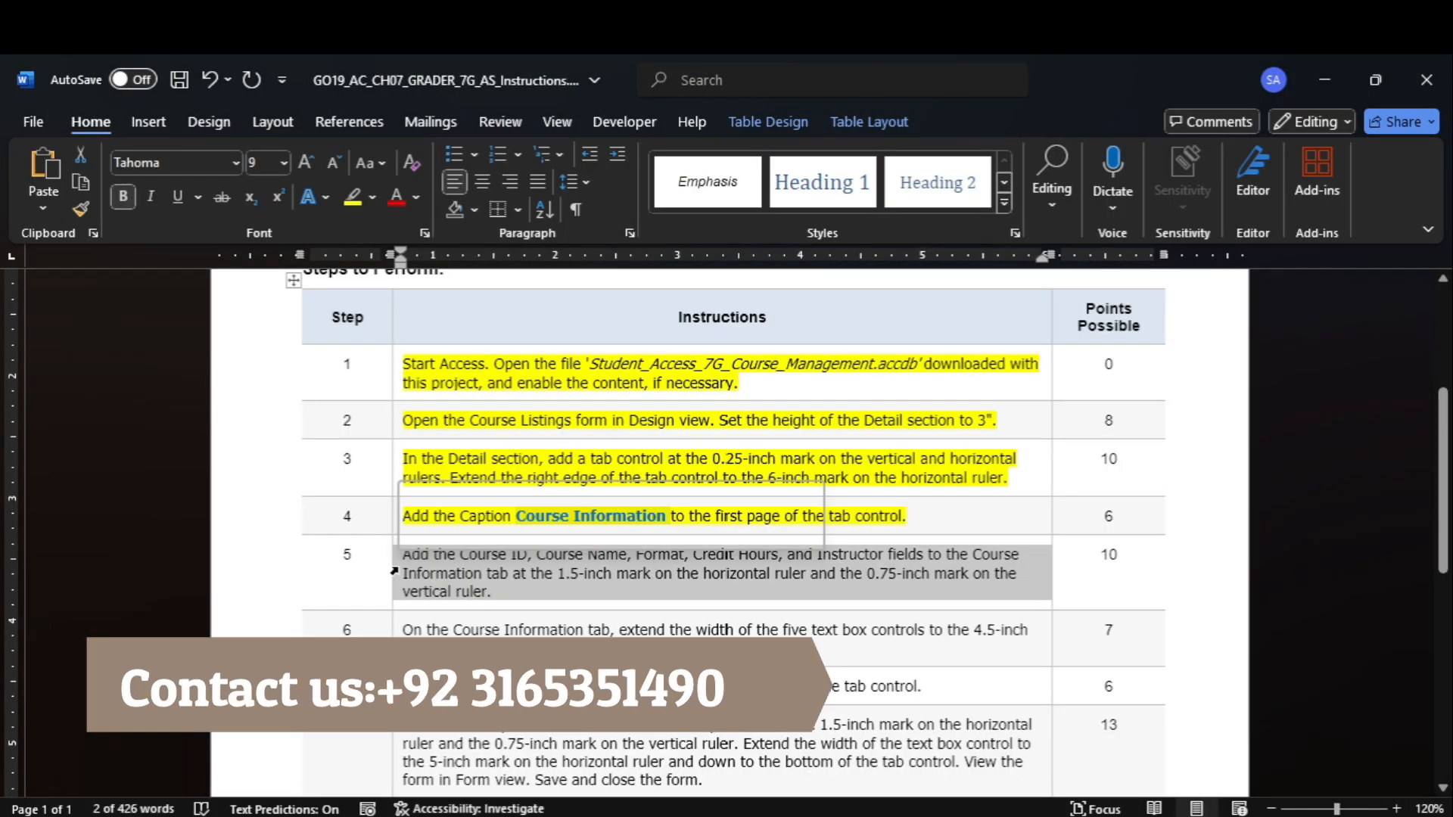
{"action": "left_click", "coordinate": [353, 197]}
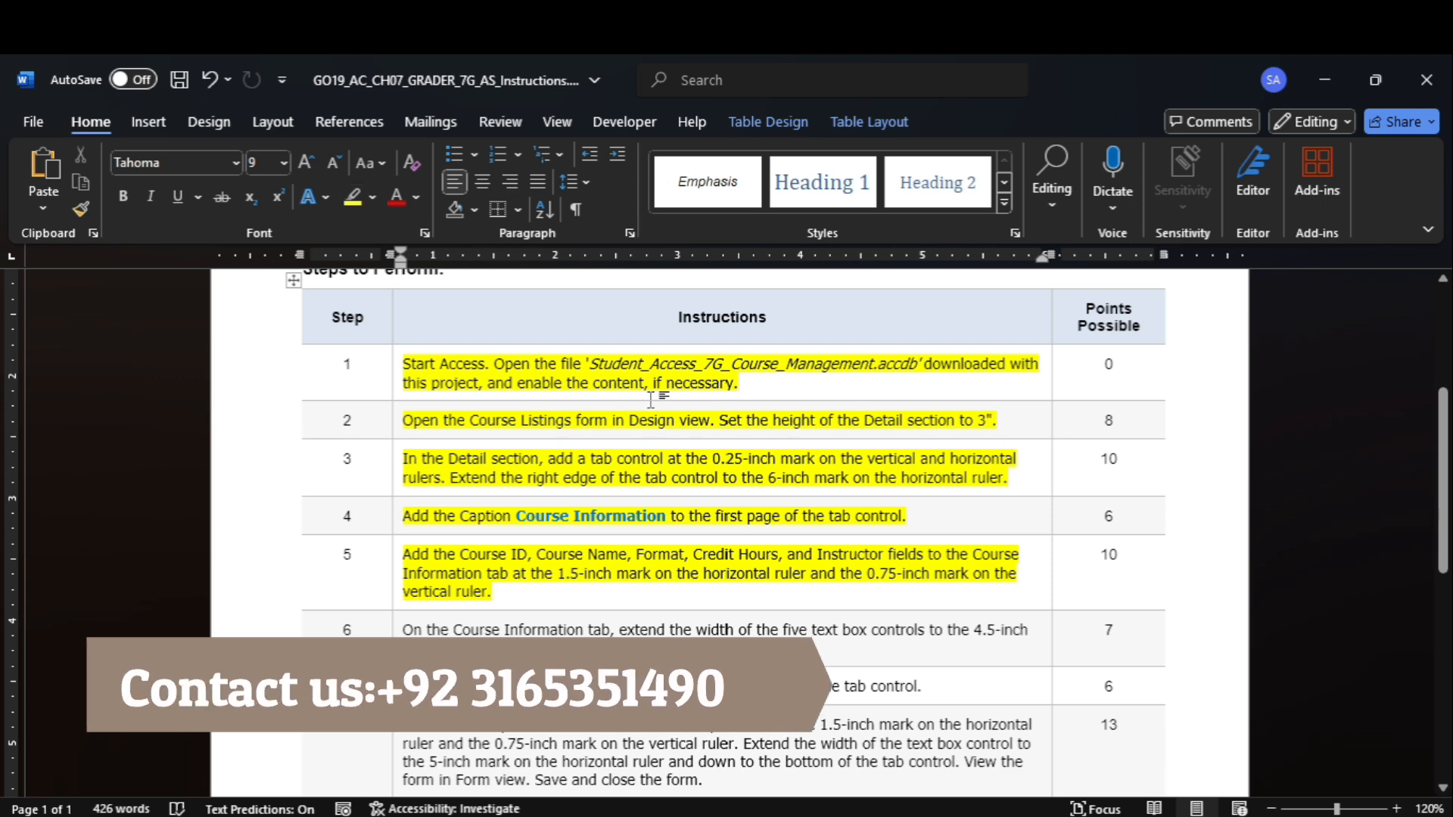
{"action": "left_click_drag", "start_coordinate": [1442, 480], "coordinate": [1449, 390]}
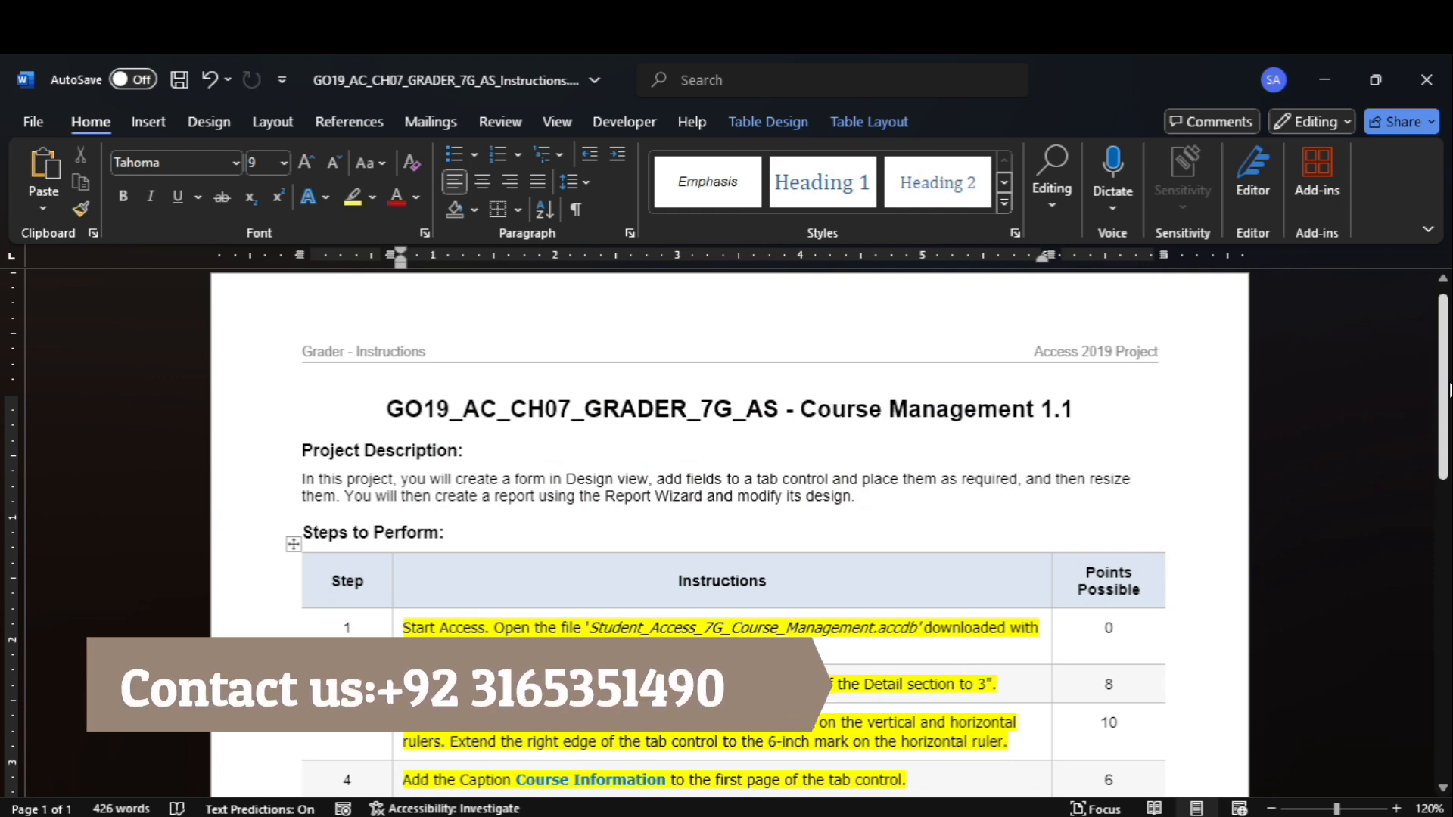
{"action": "left_click_drag", "start_coordinate": [1449, 390], "coordinate": [1449, 524]}
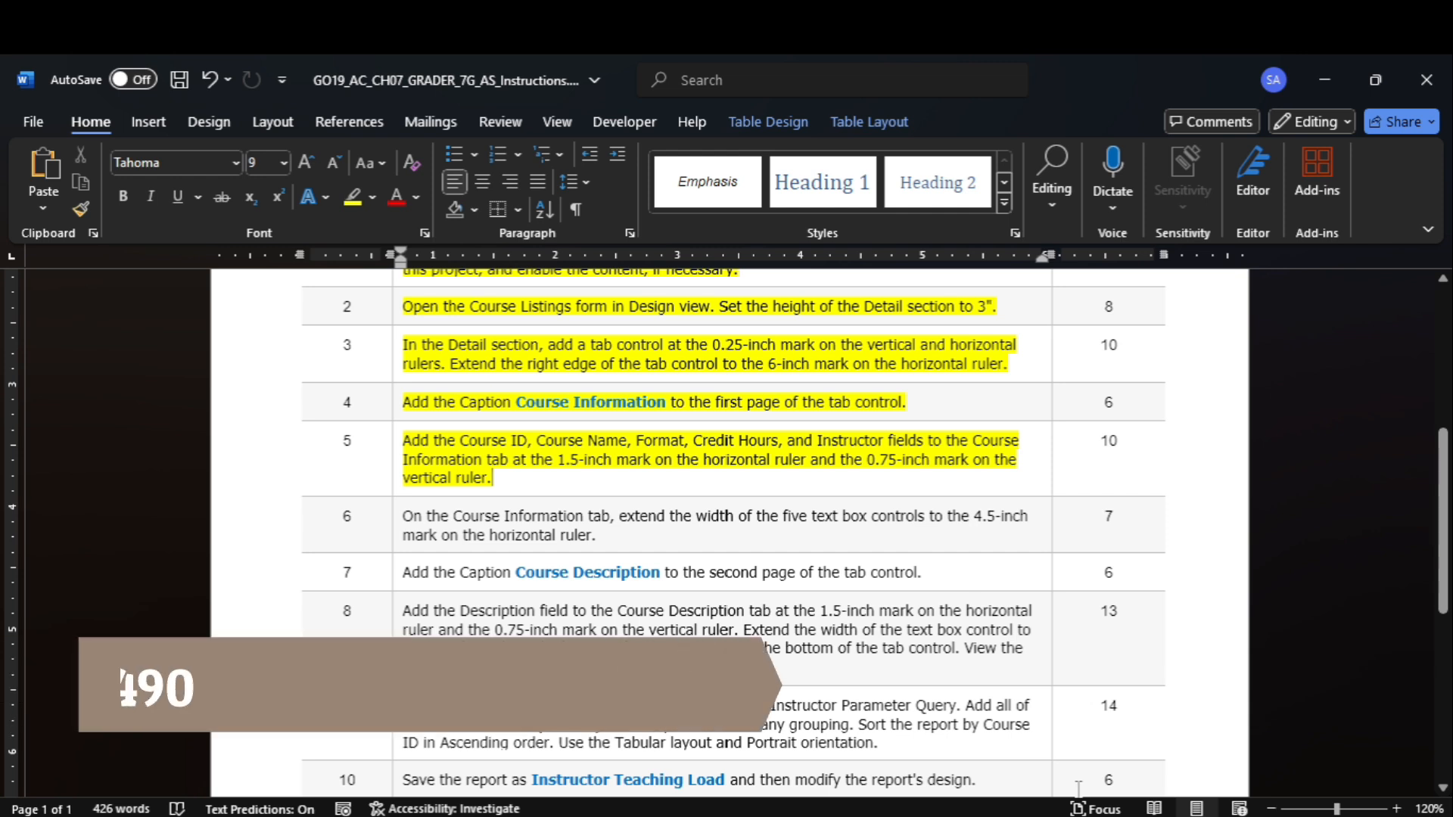
Switch to Access and show the list of existing fields available for the Course Listings form.
{"action": "mouse_move", "coordinate": [1122, 814]}
{"action": "left_click", "coordinate": [1119, 768]}
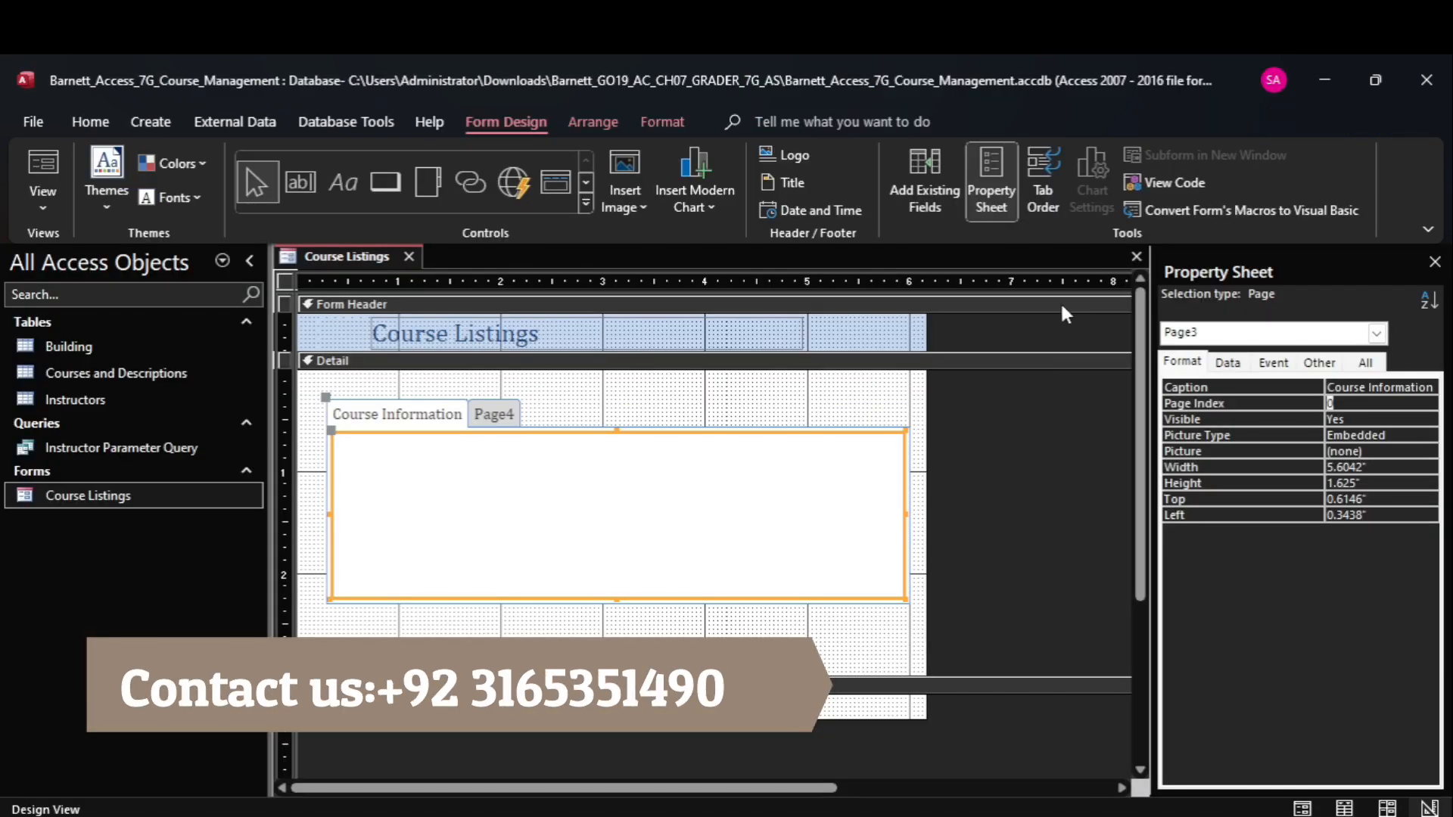
{"action": "left_click", "coordinate": [933, 160]}
{"action": "left_click", "coordinate": [929, 156]}
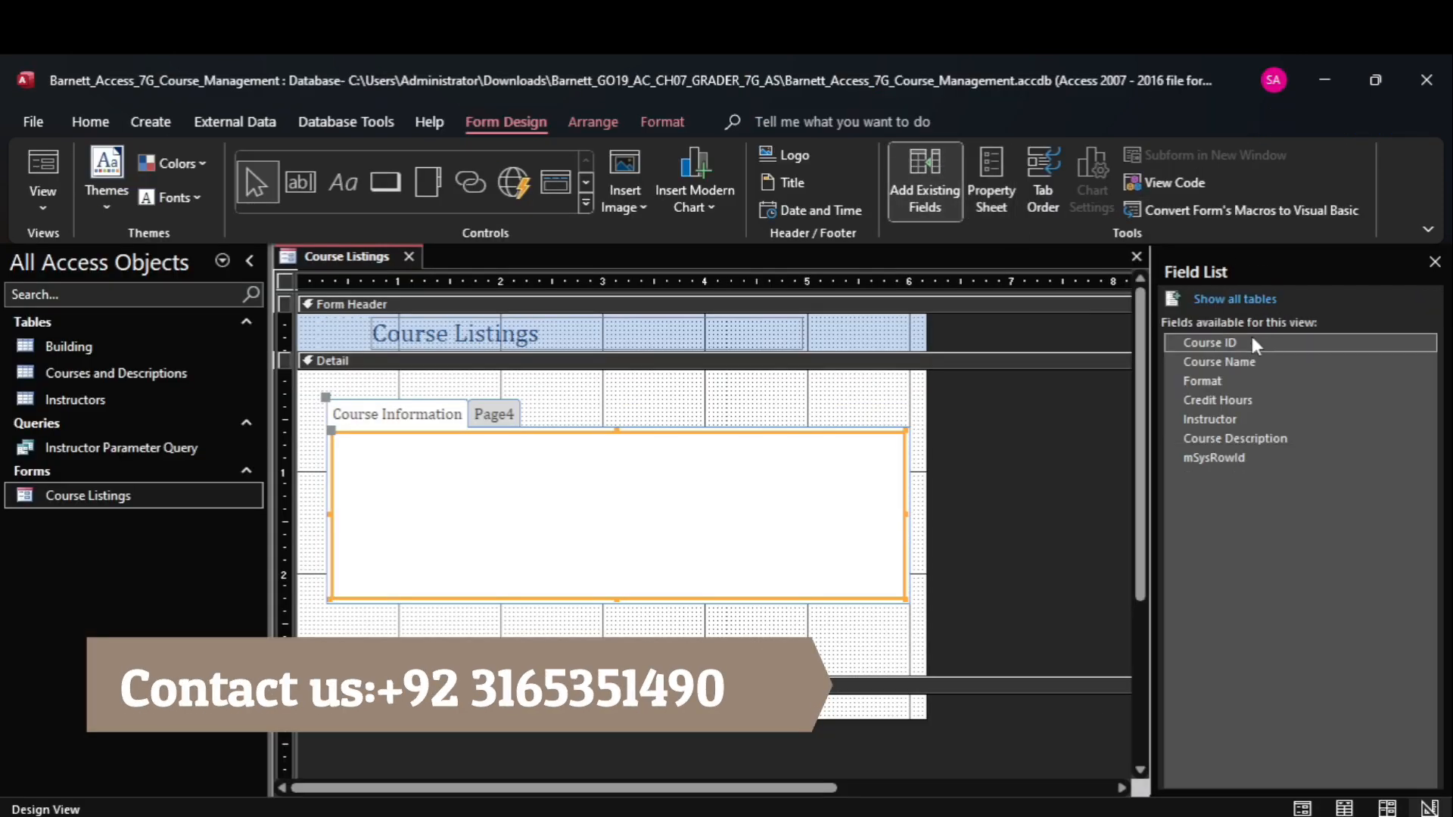
Add the Course ID, Course Name, Format, Credit Hours and Instructor fields to the Course Information tab at about 1.5 inches horizontally and 0.75 inch vertically.
{"action": "left_click", "coordinate": [1250, 339]}
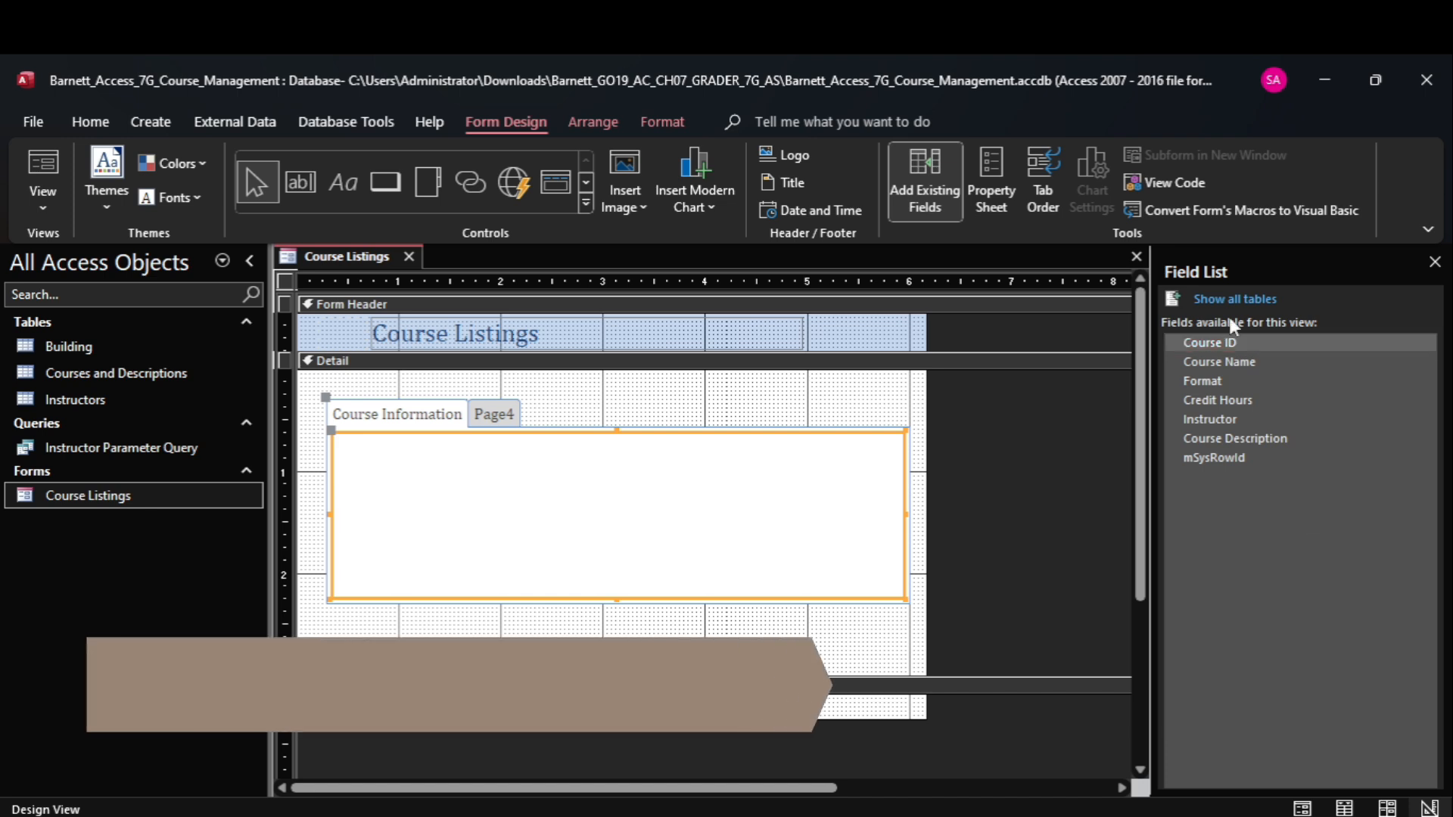
{"action": "left_click", "coordinate": [1238, 362]}
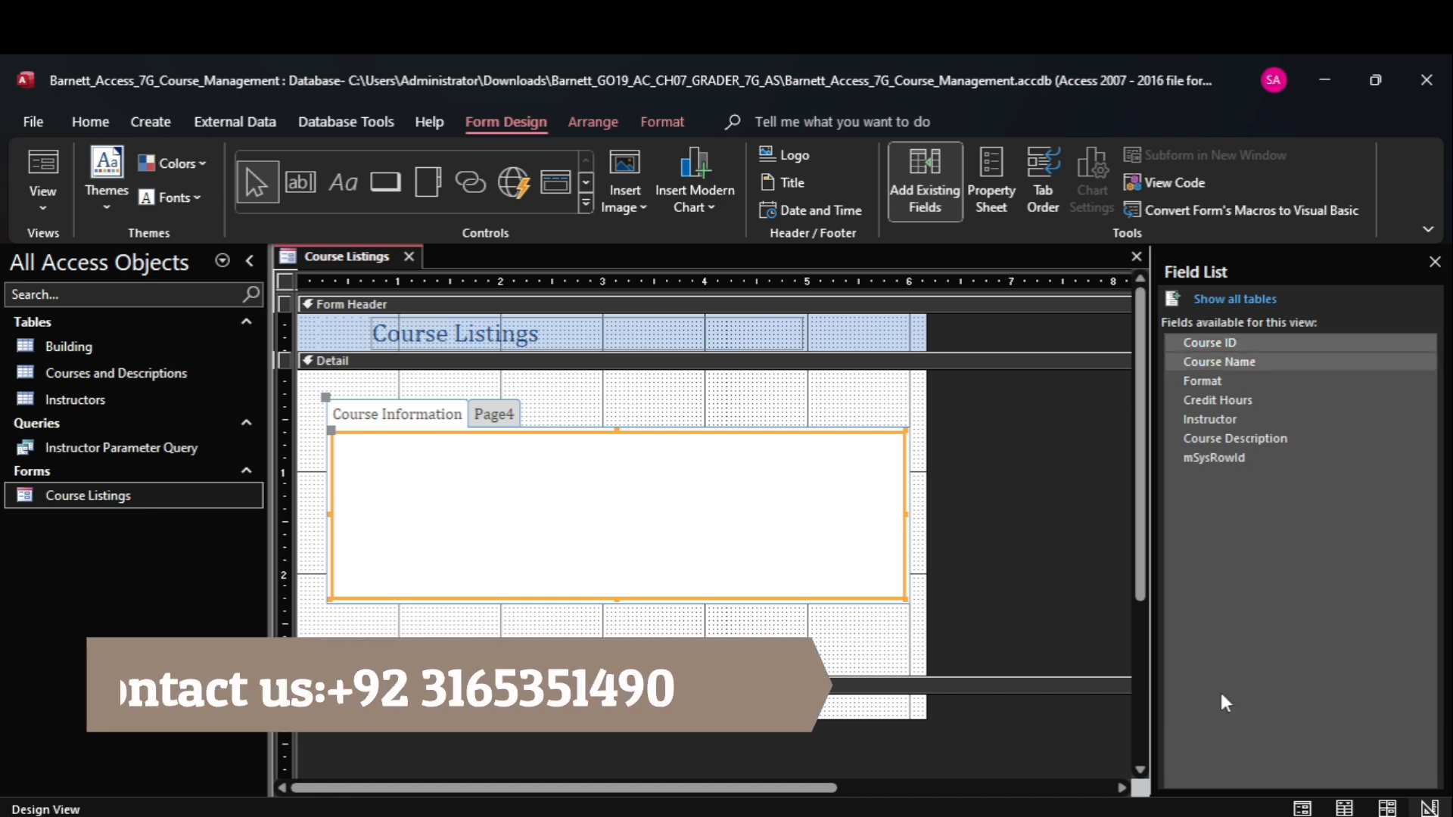
{"action": "left_click", "coordinate": [1087, 750]}
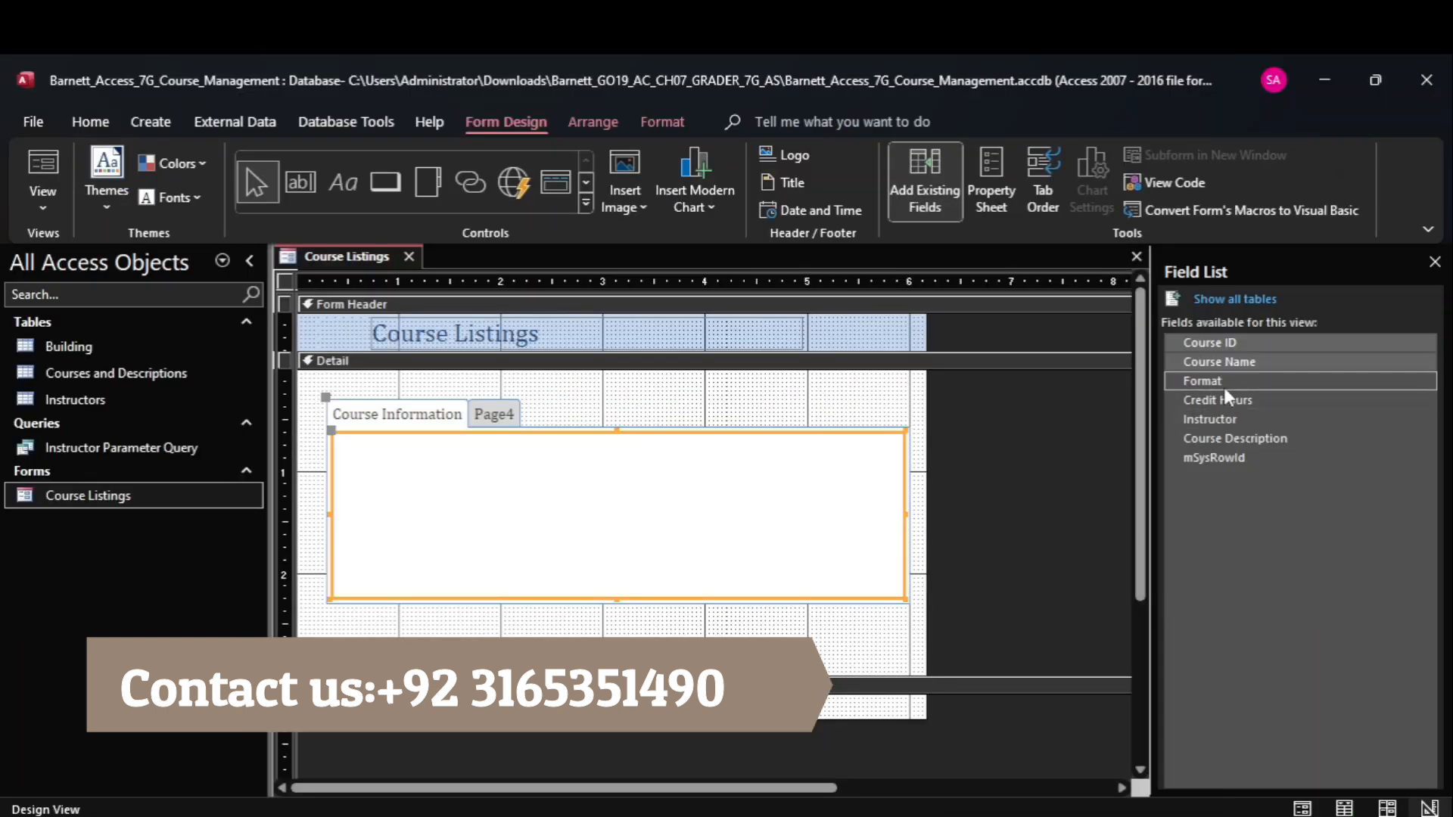
{"action": "left_click", "coordinate": [1224, 386], "text": "ctrl"}
{"action": "left_click", "coordinate": [1228, 403], "text": "ctrl"}
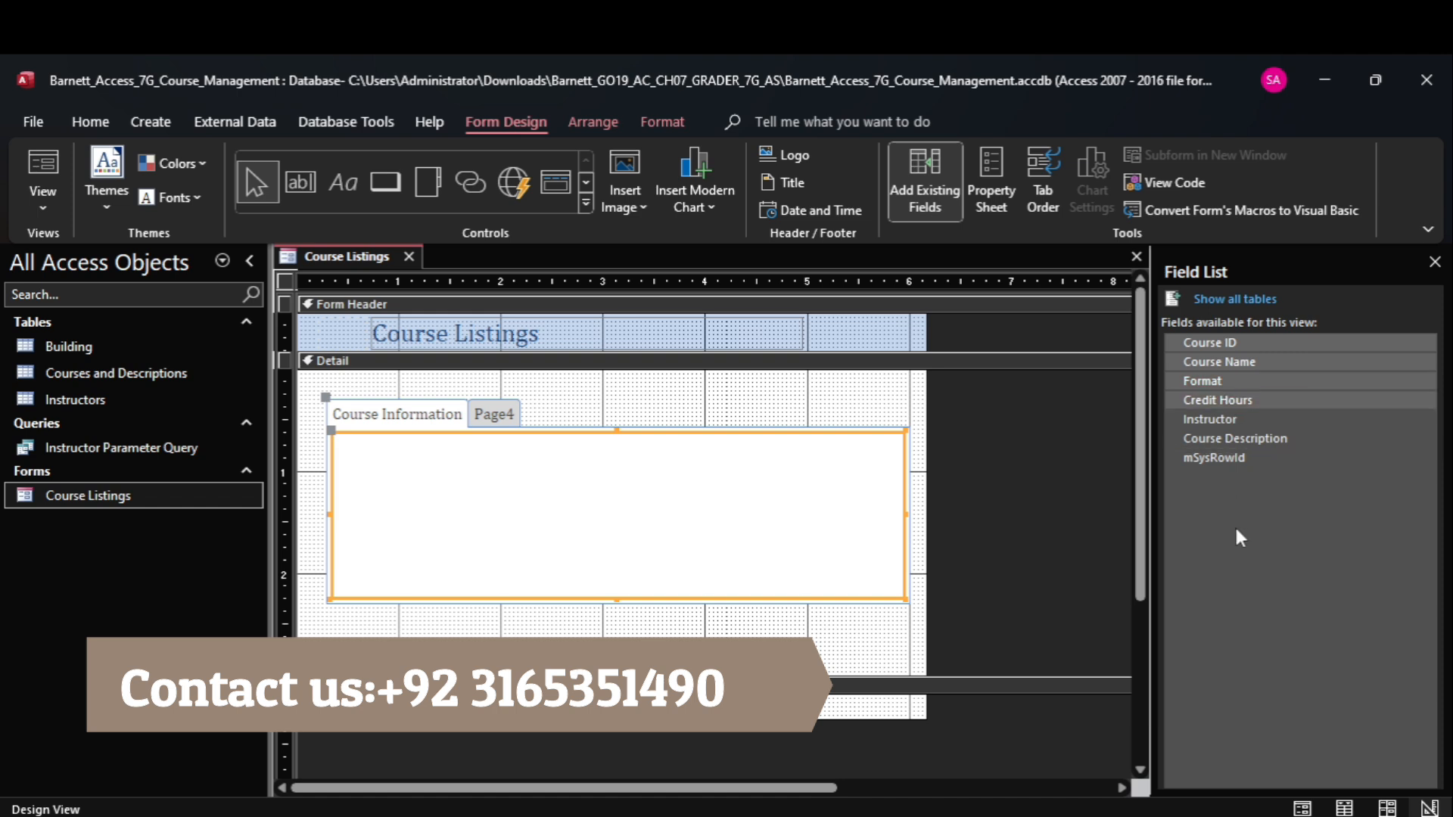
{"action": "mouse_move", "coordinate": [1087, 765]}
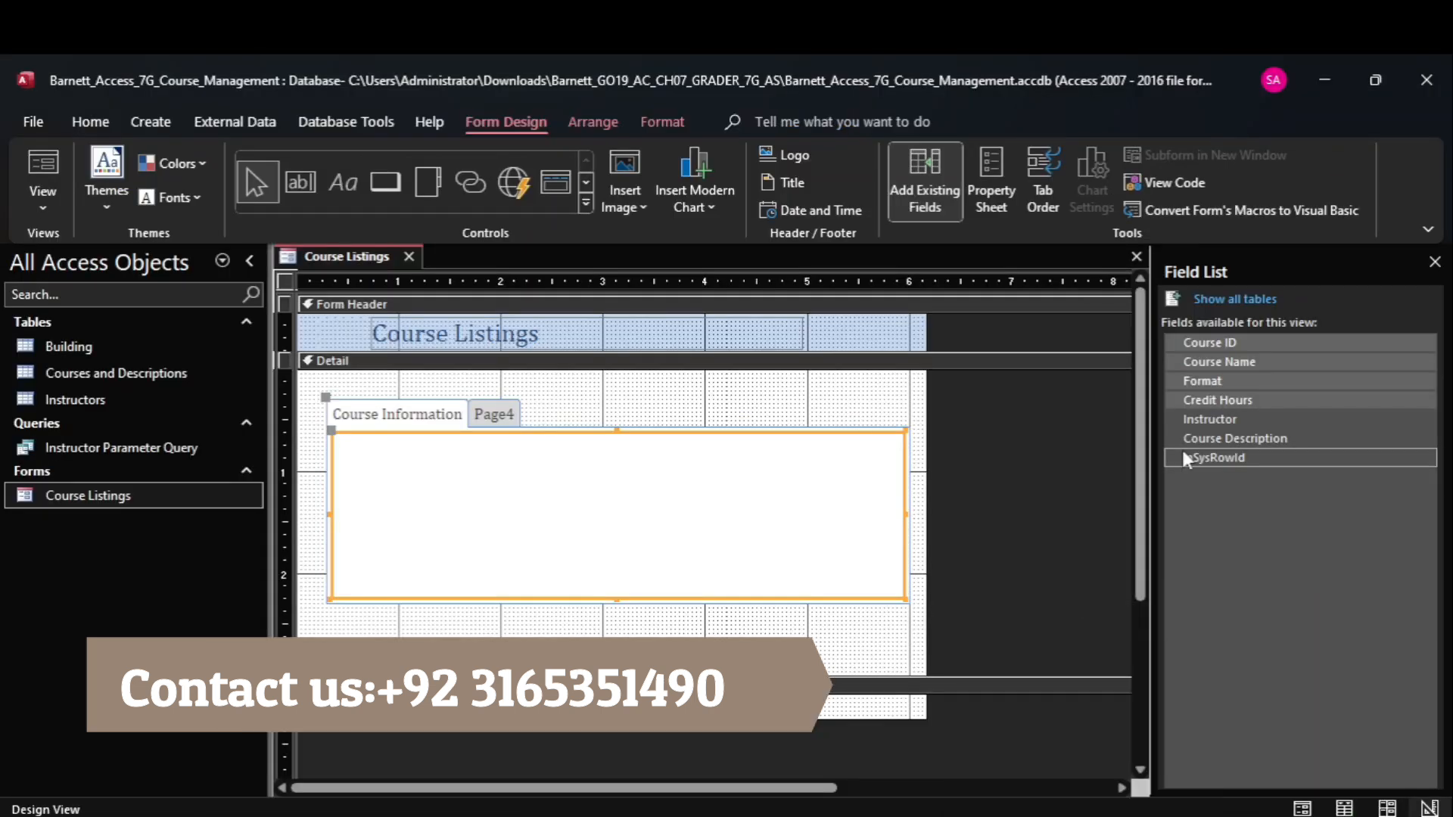
{"action": "left_click", "coordinate": [1203, 420], "text": "ctrl"}
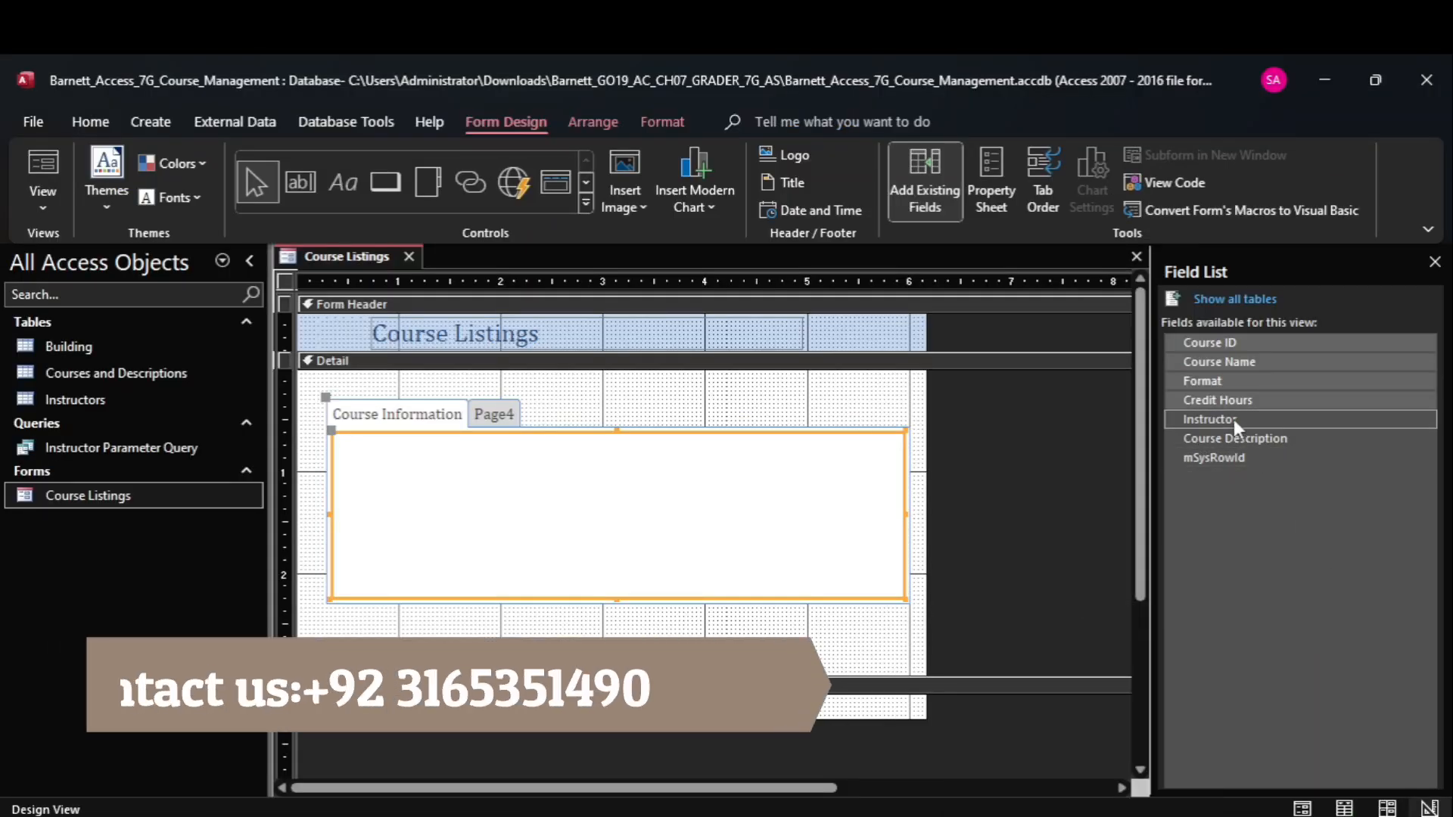
{"action": "mouse_move", "coordinate": [1069, 750]}
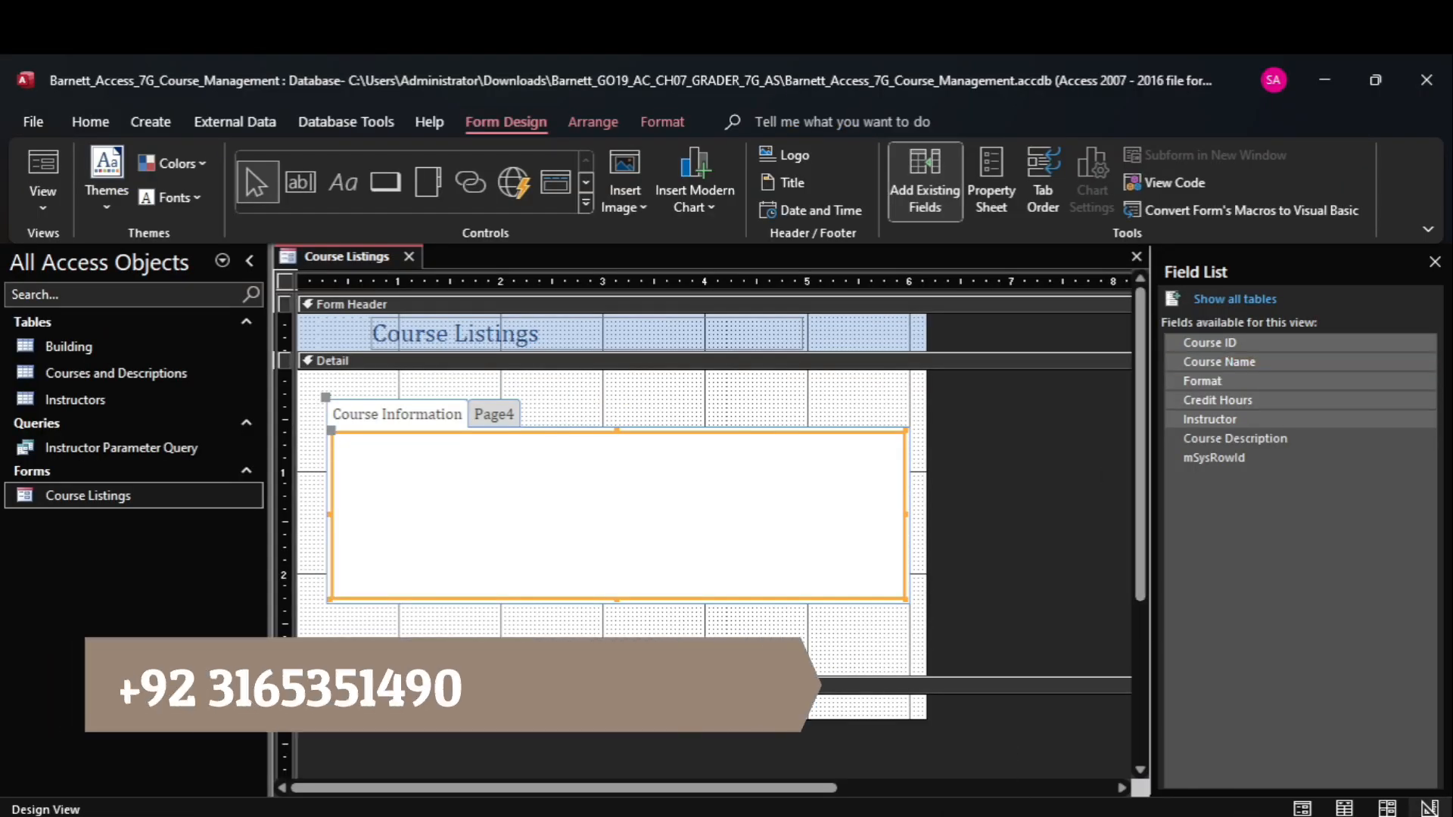
{"action": "mouse_move", "coordinate": [1079, 815]}
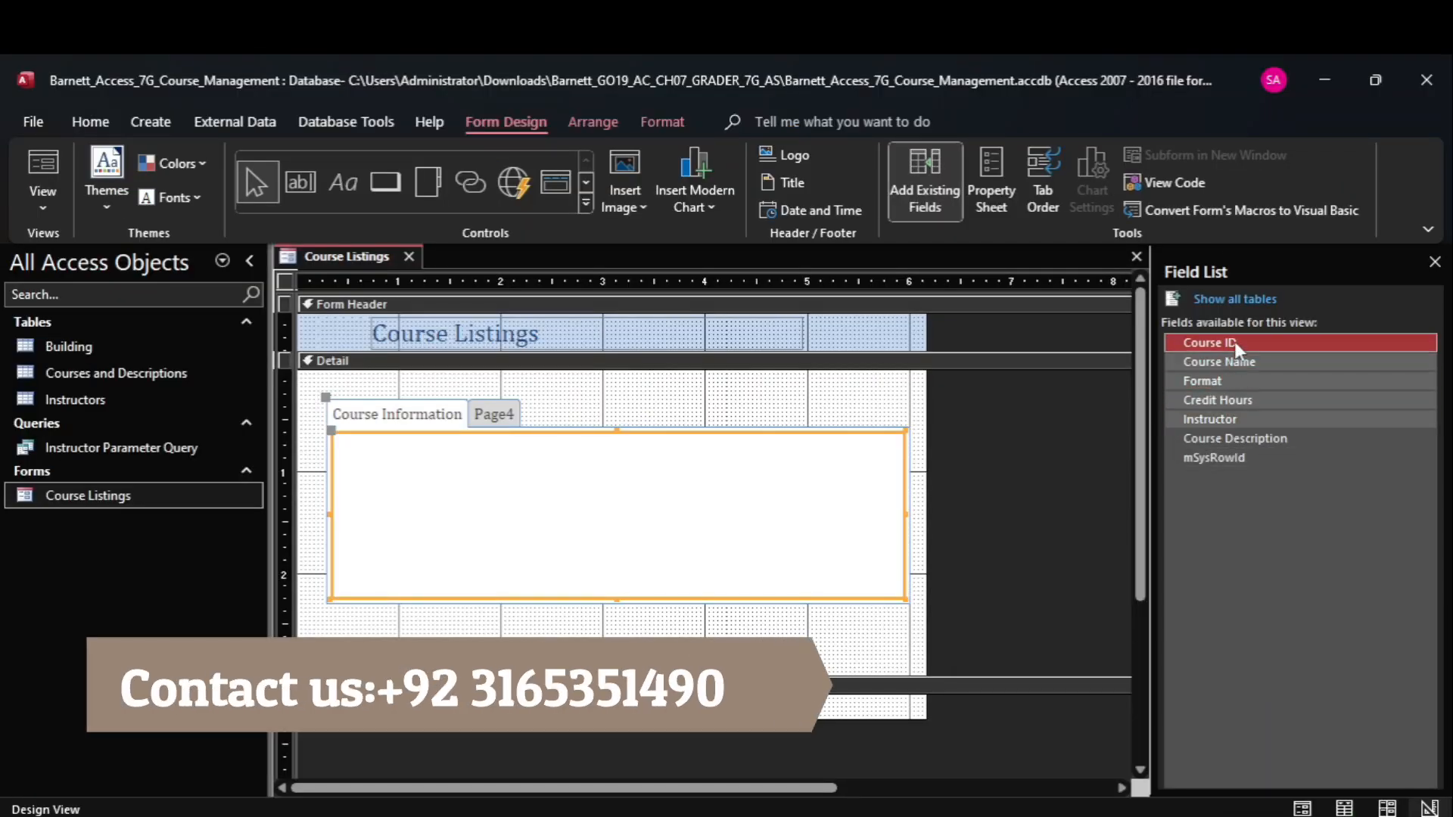
{"action": "left_click_drag", "start_coordinate": [1234, 342], "coordinate": [711, 498]}
{"action": "left_click_drag", "start_coordinate": [517, 483], "coordinate": [590, 505]}
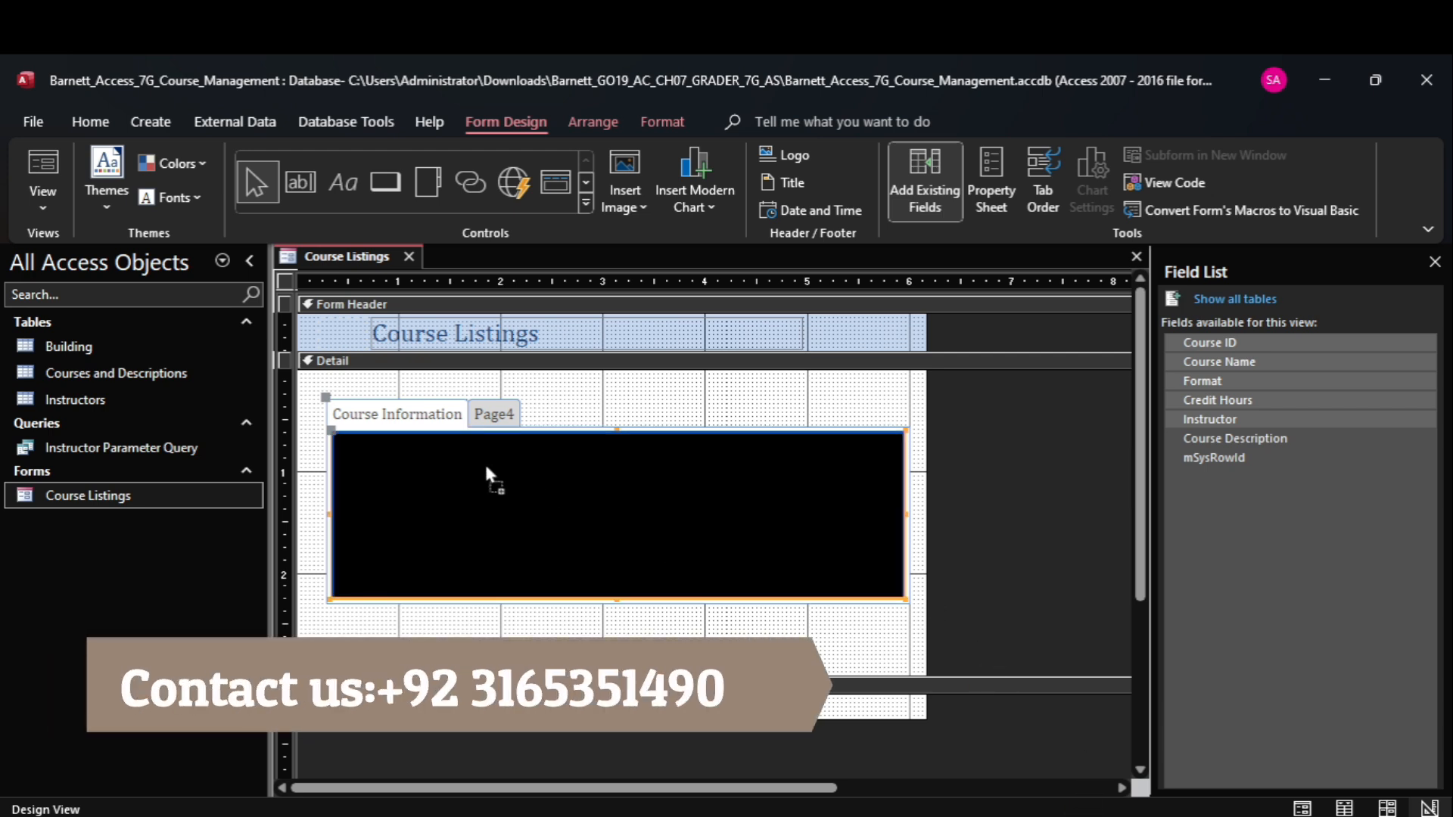
{"action": "left_click_drag", "start_coordinate": [463, 469], "coordinate": [463, 460]}
{"action": "left_click_drag", "start_coordinate": [463, 460], "coordinate": [458, 455]}
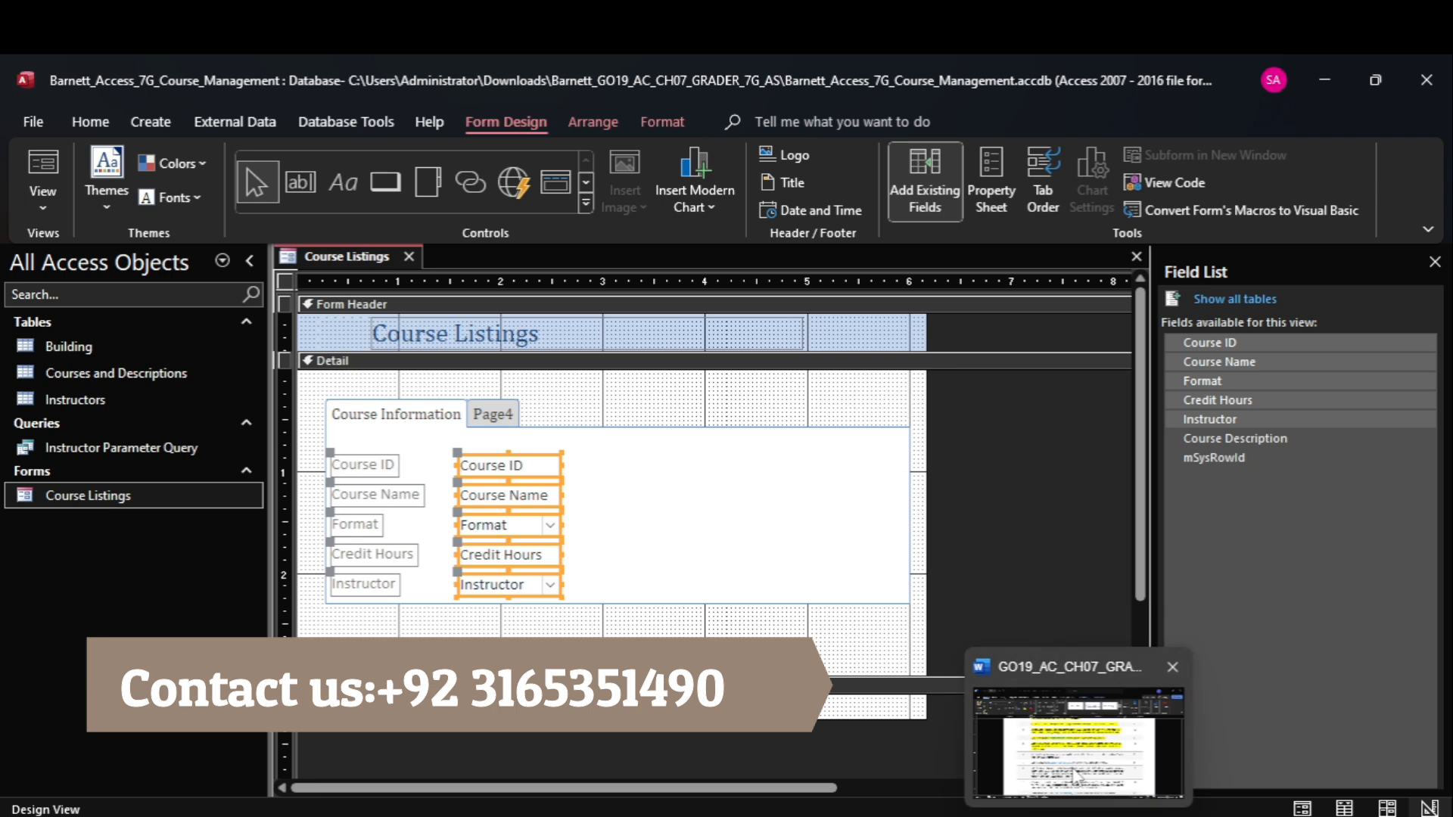
Switch to the Word instructions and highlight instruction 6 in yellow.
{"action": "left_click", "coordinate": [1075, 772]}
{"action": "left_click", "coordinate": [390, 533]}
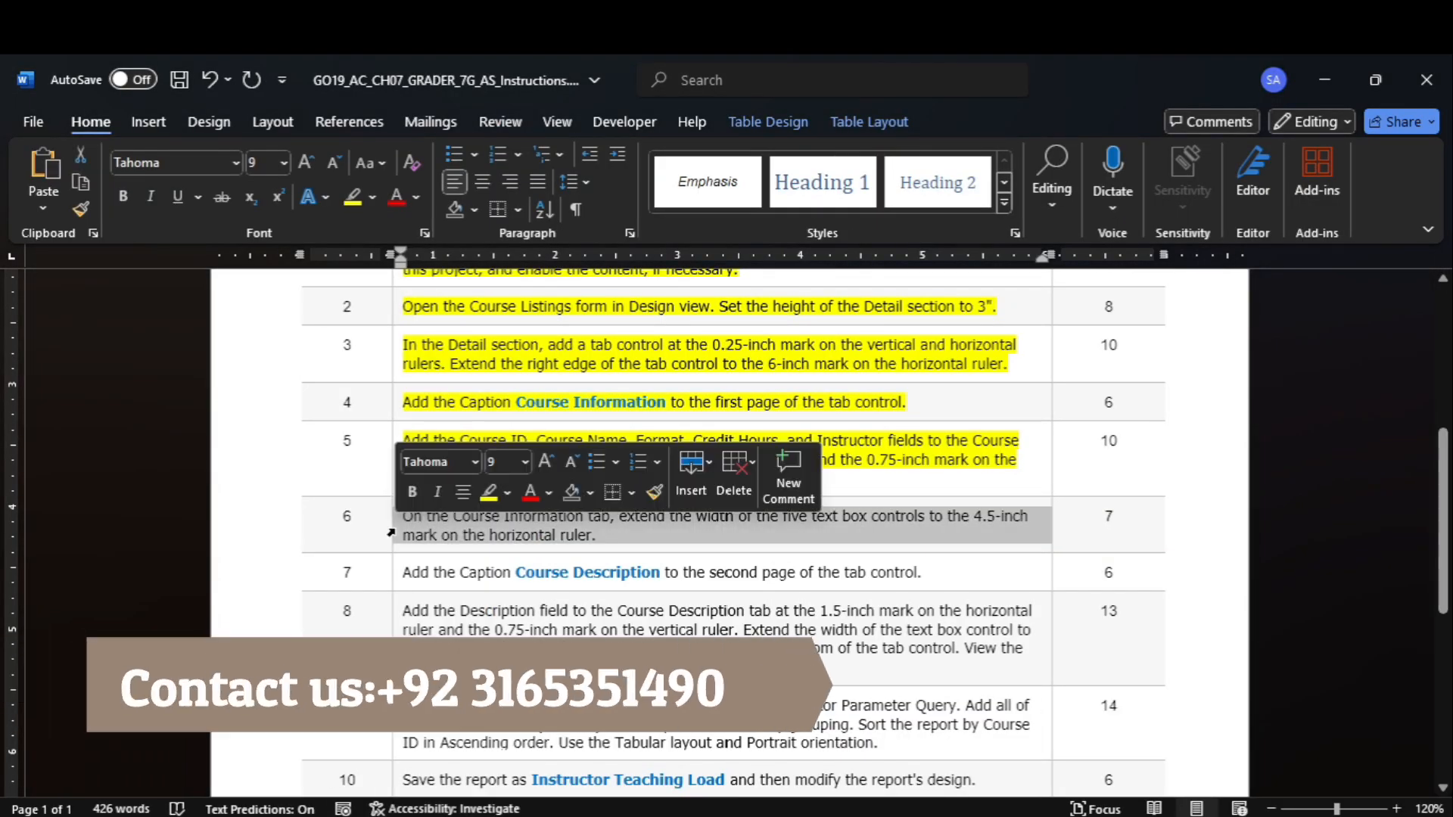
{"action": "left_click", "coordinate": [356, 194]}
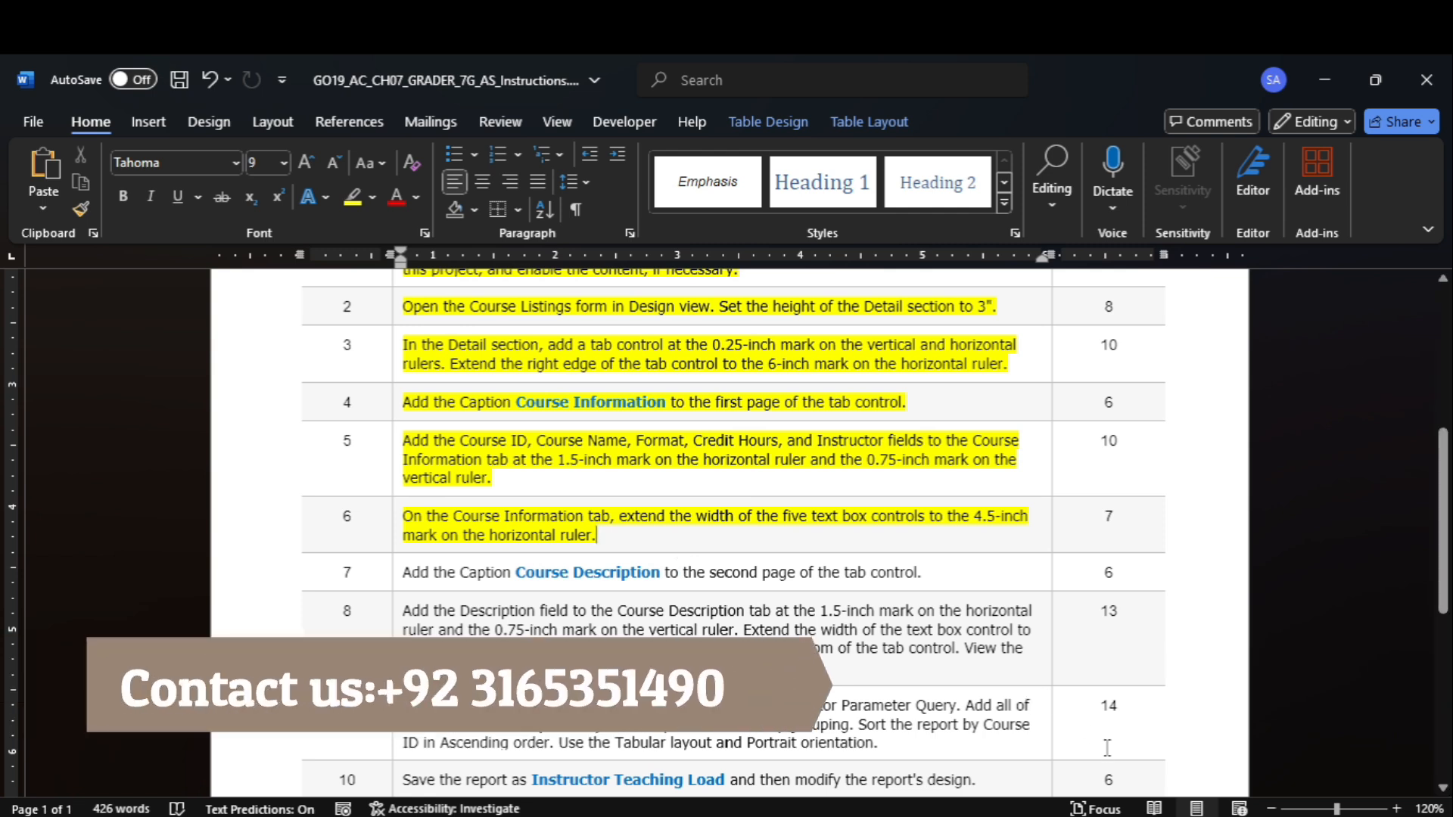
Switch to Access and extend the five selected field controls on the Course Information tab to about the 4.5-inch mark on the horizontal ruler.
{"action": "mouse_move", "coordinate": [1126, 814]}
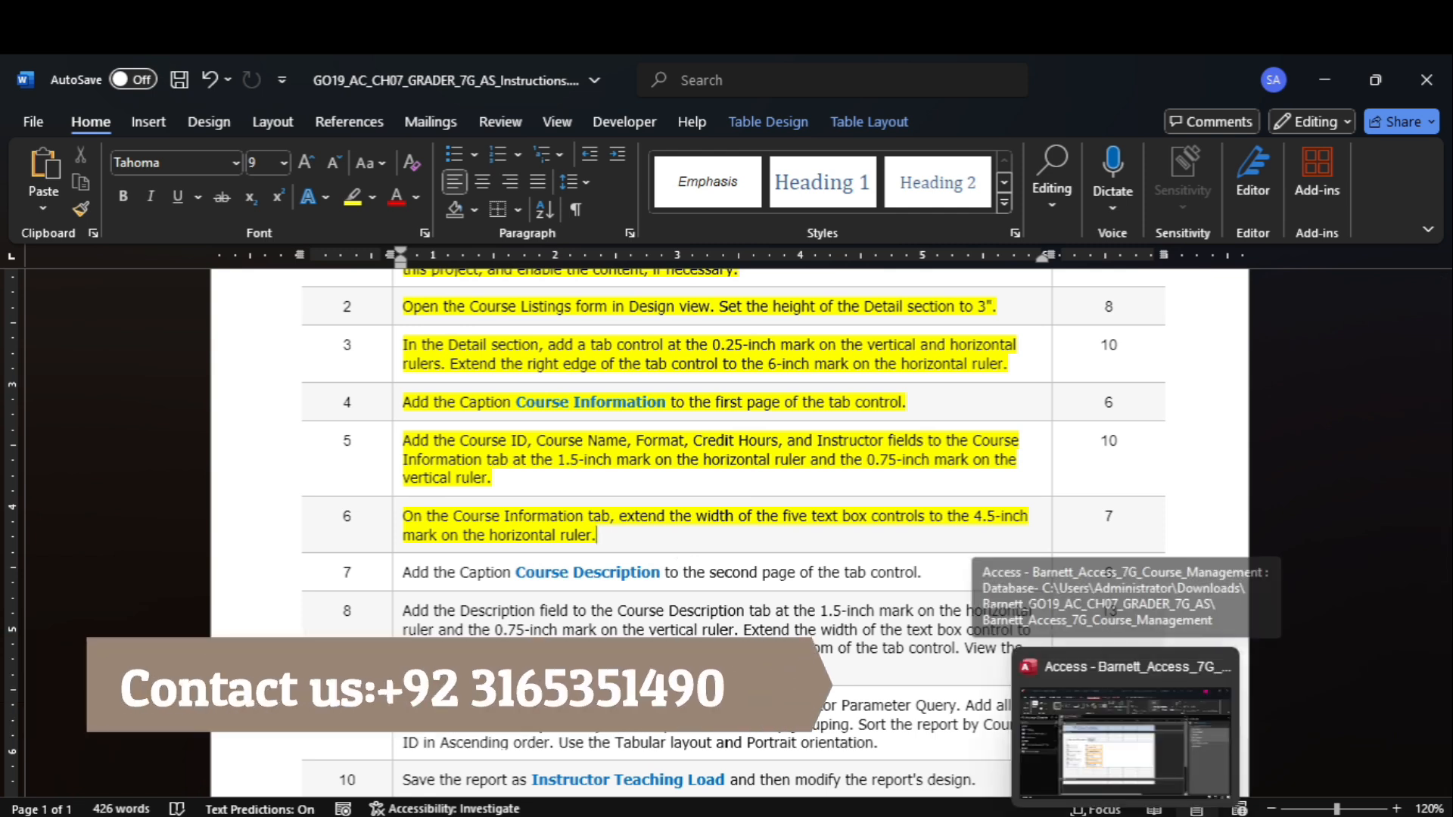
{"action": "left_click", "coordinate": [1078, 688]}
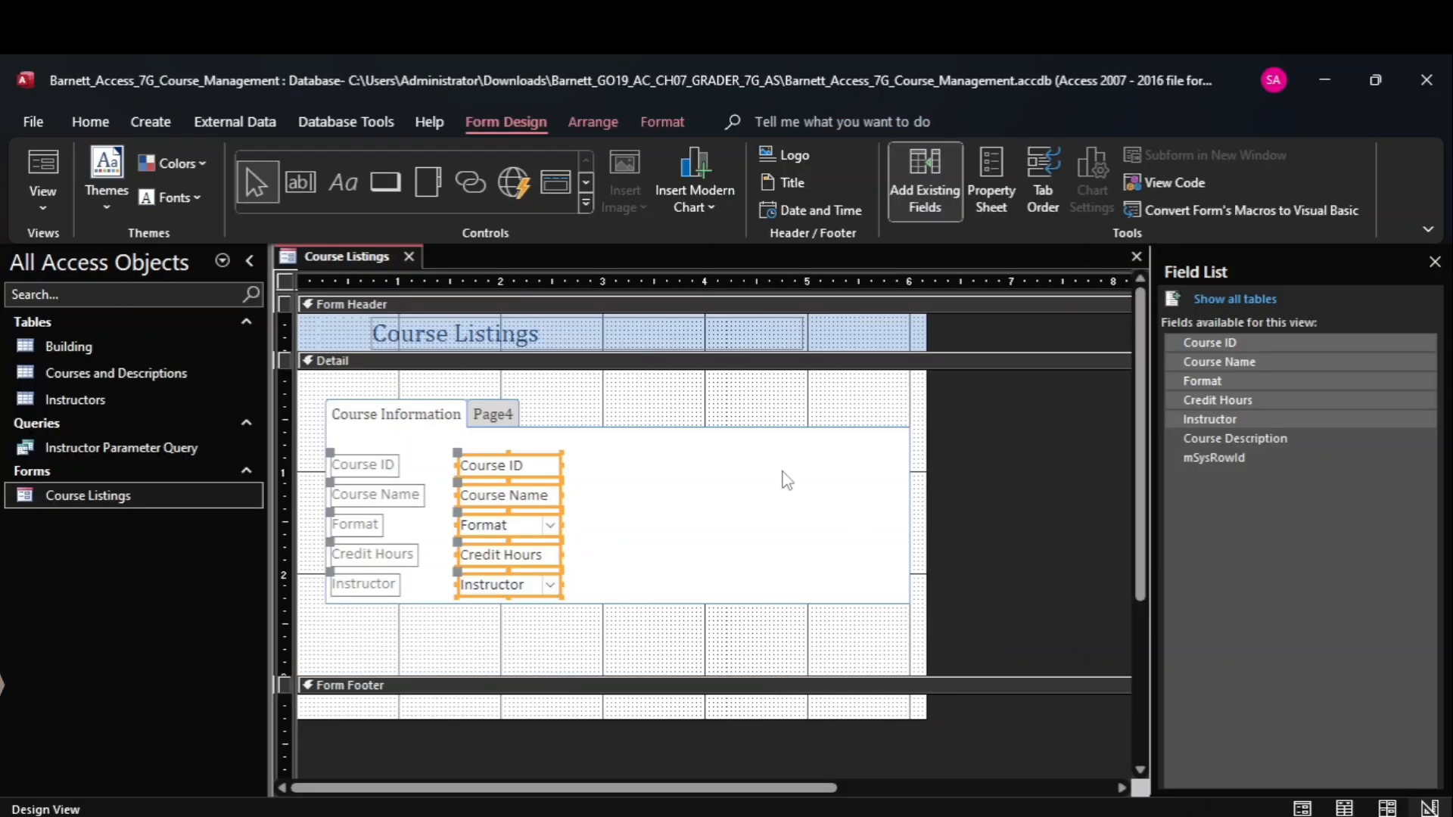
{"action": "left_click", "coordinate": [546, 468]}
{"action": "left_click", "coordinate": [545, 498], "text": "shift"}
{"action": "left_click", "coordinate": [539, 527], "text": "shift"}
{"action": "left_click", "coordinate": [539, 559], "text": "shift"}
{"action": "left_click", "coordinate": [539, 587], "text": "shift"}
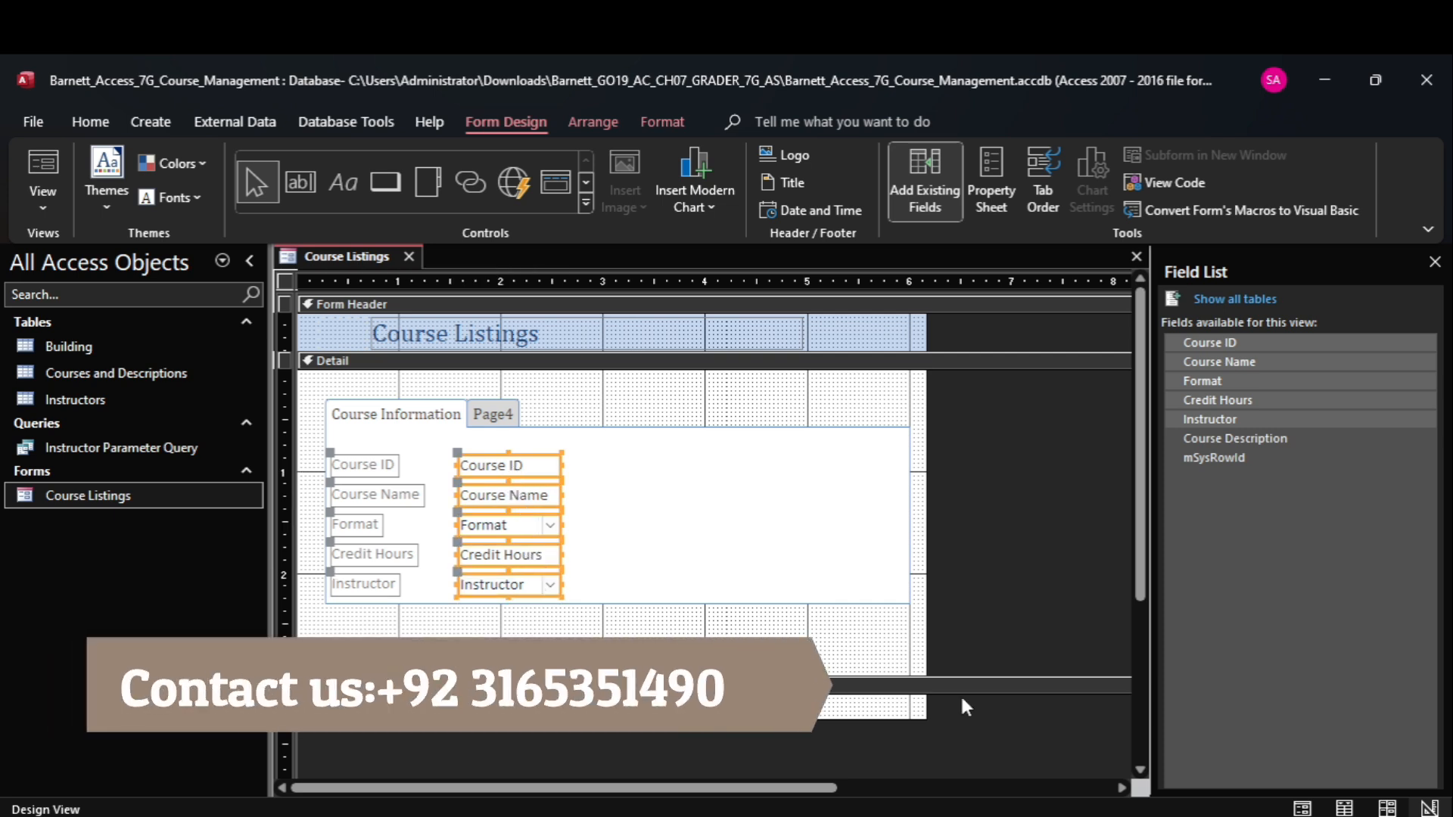
{"action": "left_click", "coordinate": [1110, 734]}
{"action": "left_click_drag", "start_coordinate": [561, 465], "coordinate": [755, 492]}
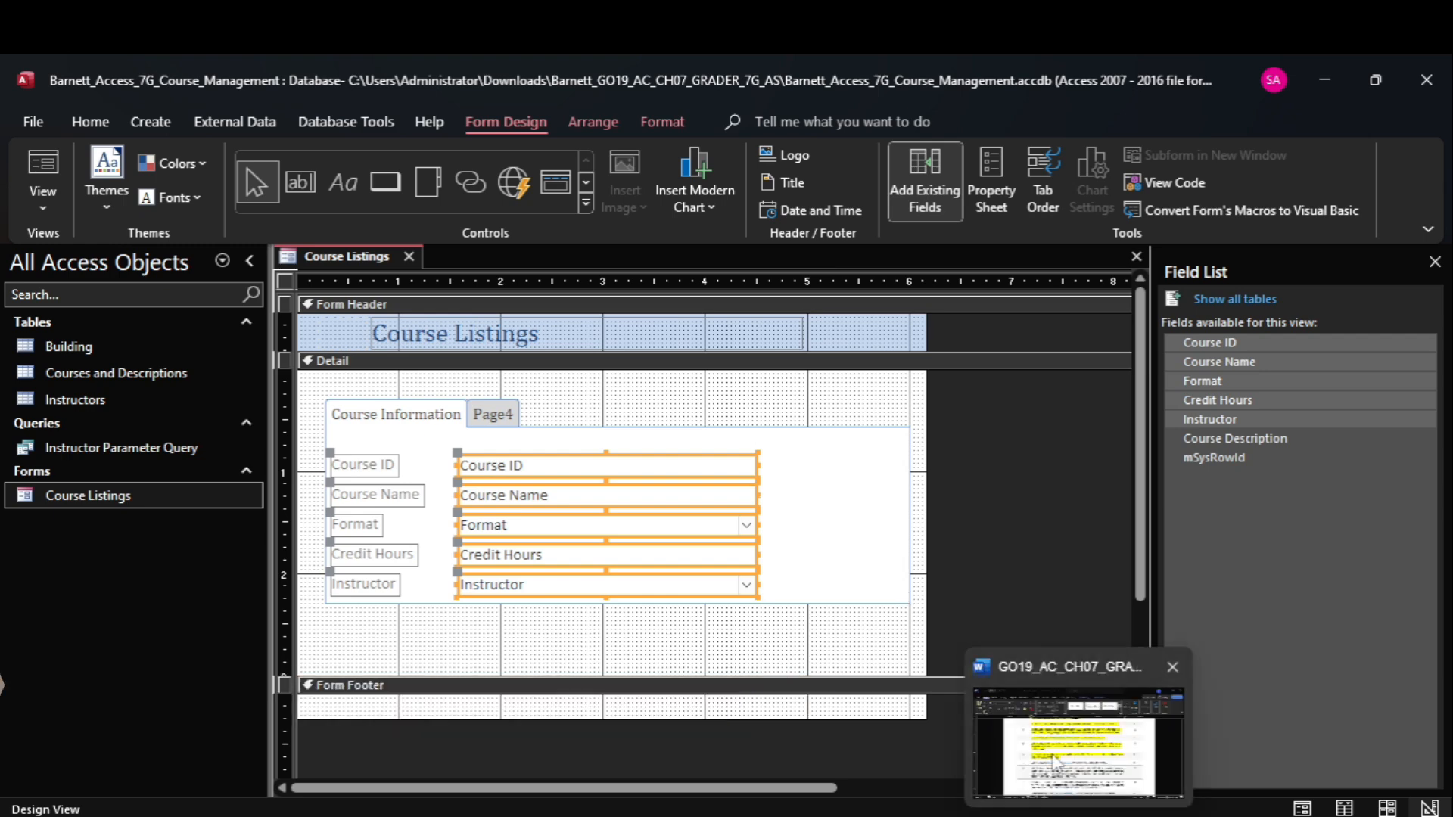
Switch to the Word instructions and look over the completed and remaining project steps.
{"action": "left_click", "coordinate": [1067, 727]}
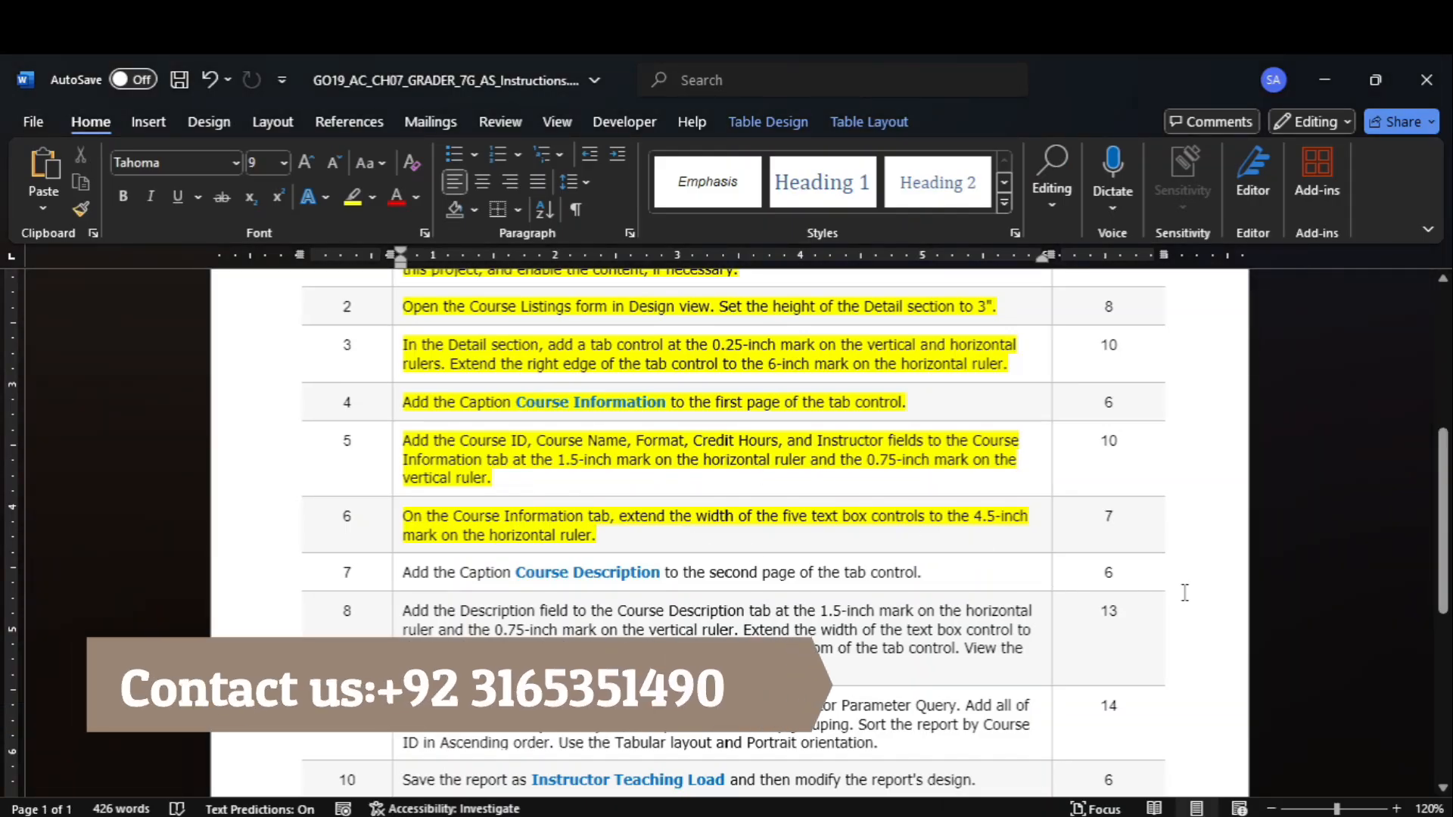
{"action": "left_click_drag", "start_coordinate": [1445, 532], "coordinate": [1364, 293]}
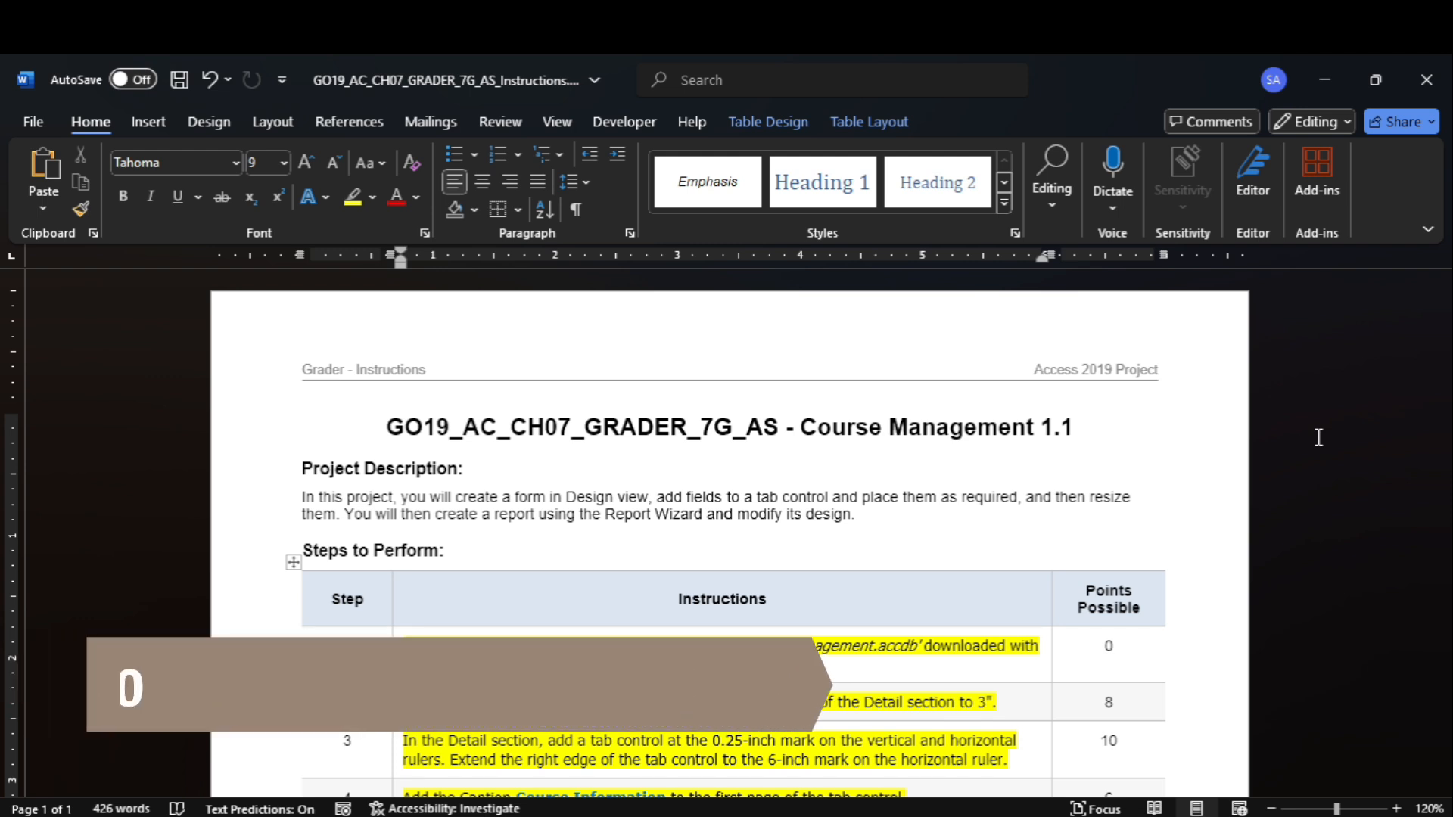
{"action": "scroll", "coordinate": [1336, 436], "scroll_direction": "down", "scroll_amount": 7}
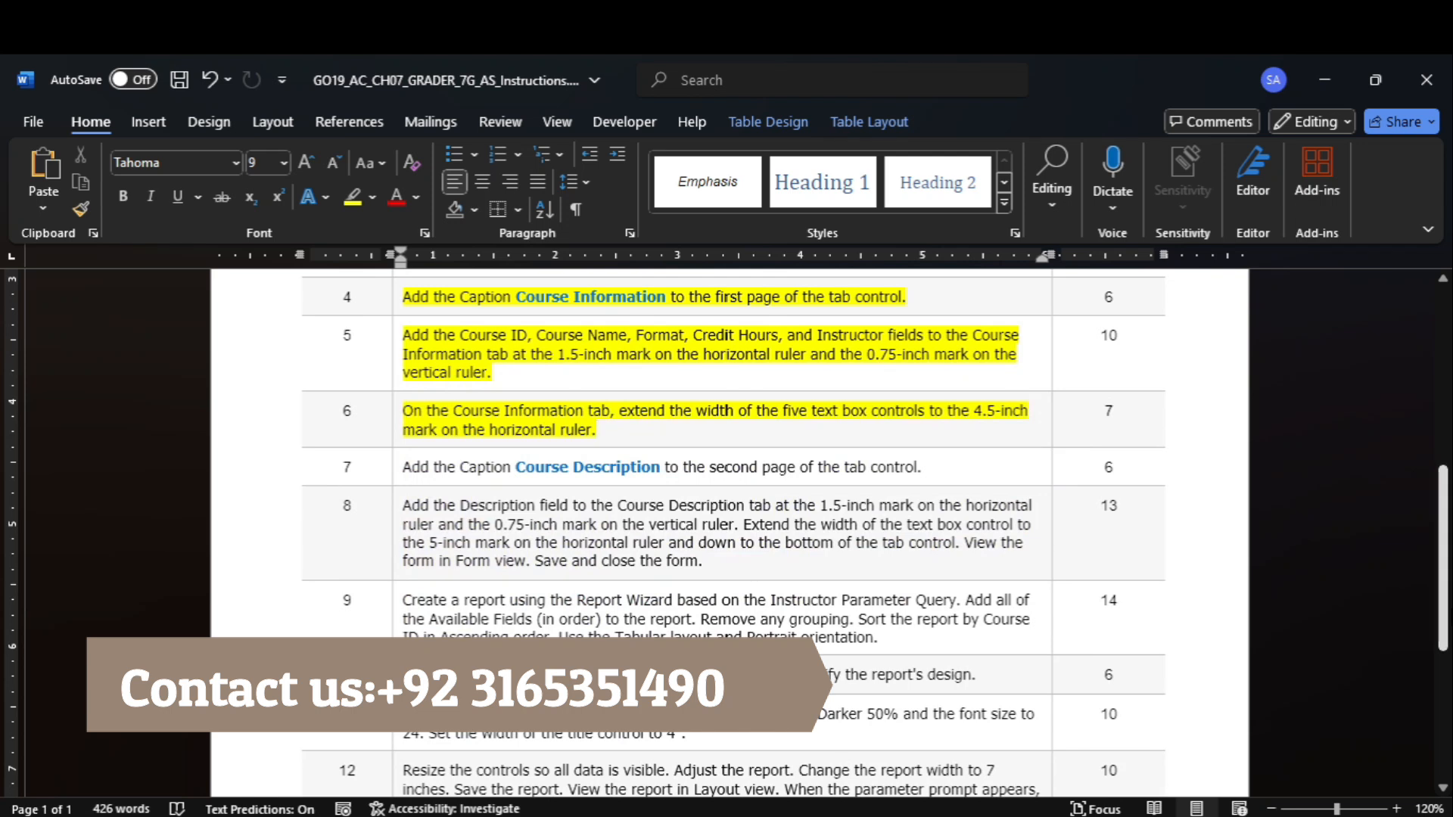
{"action": "left_click_drag", "start_coordinate": [1443, 564], "coordinate": [1444, 602]}
{"action": "scroll", "coordinate": [730, 533], "scroll_direction": "up", "scroll_amount": 8}
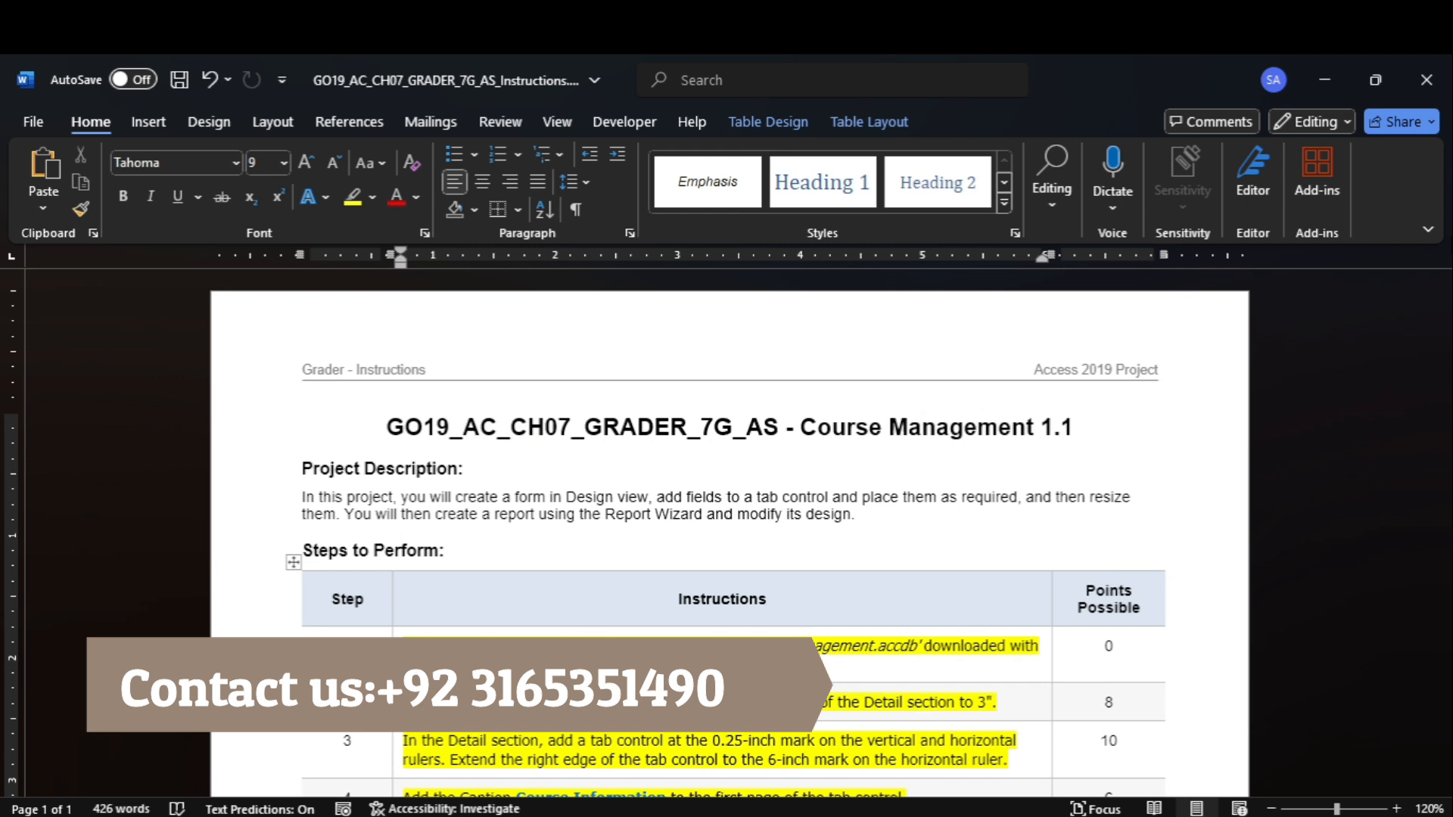